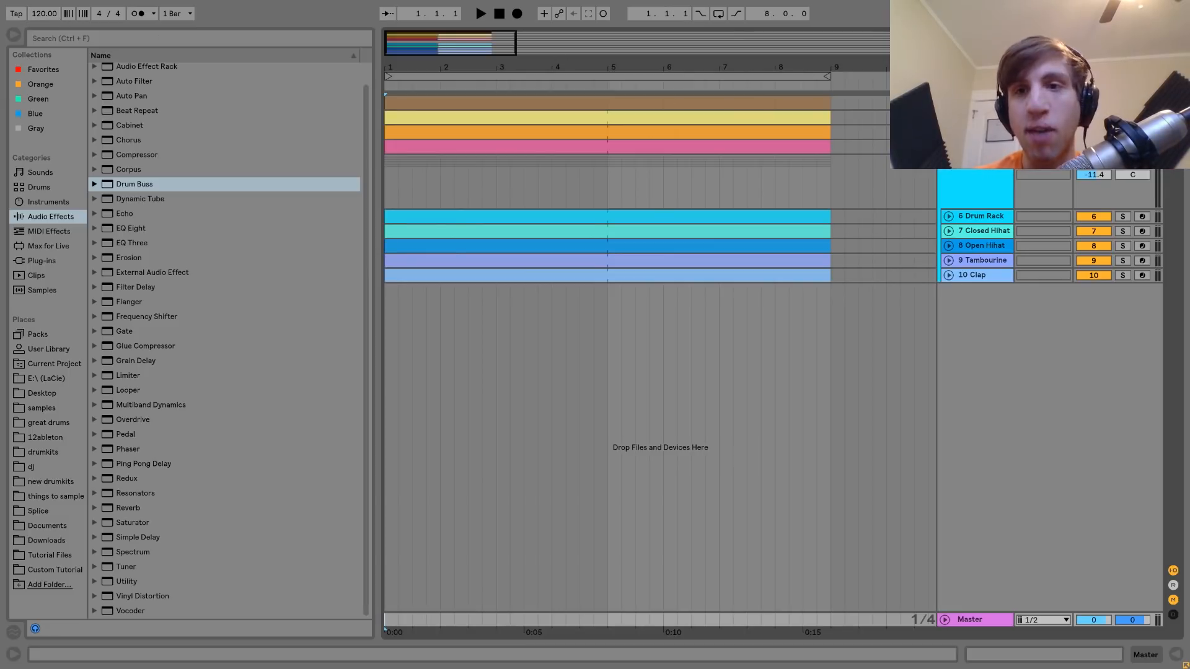
# Step: Expand the choir track, show its device chain, and play its clip as an eight-bar loop
pyautogui.press('Right')
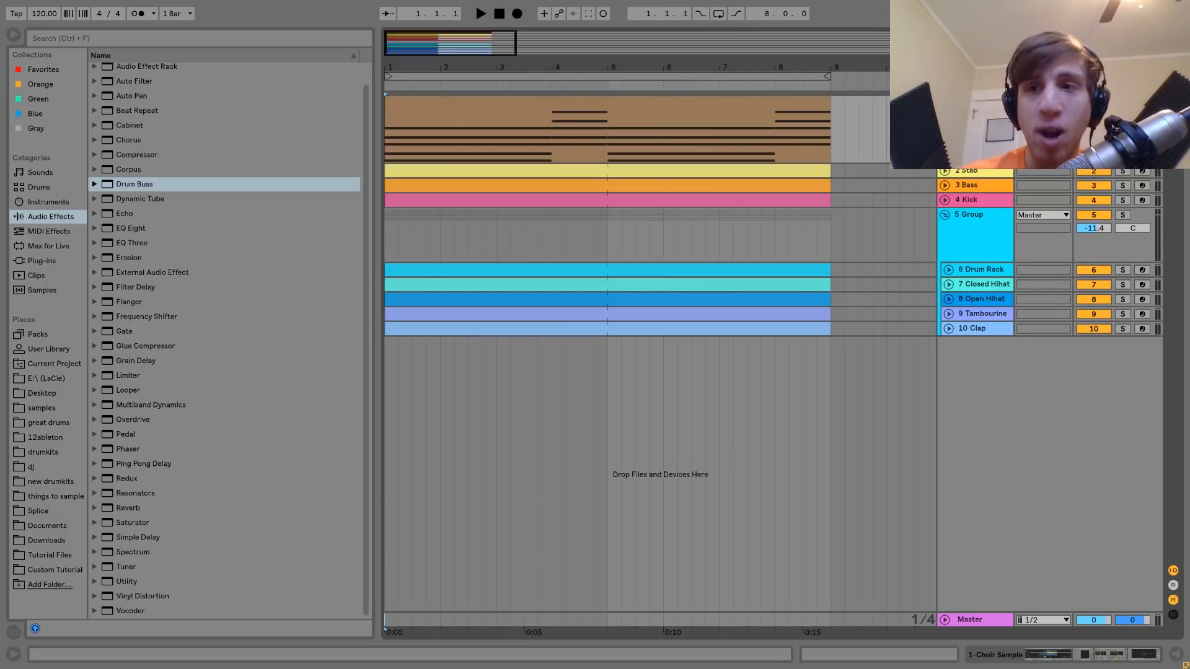
pyautogui.hotkey('ctrl', 'alt', 'l')
pyautogui.press('space')
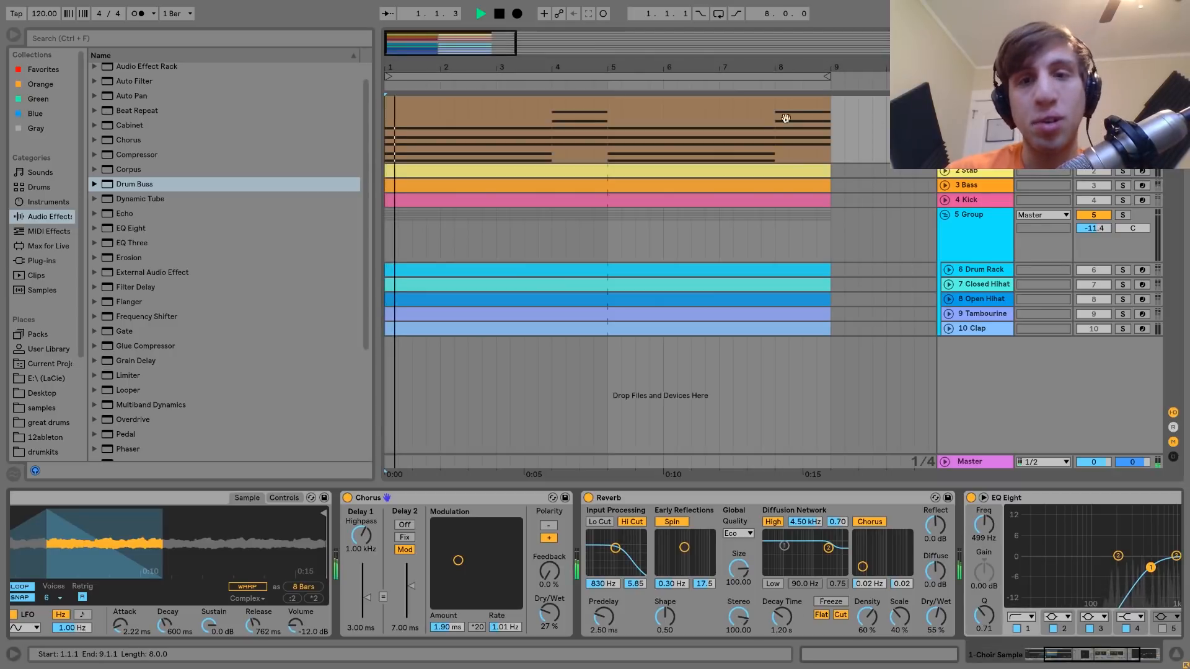
pyautogui.click(756, 108)
pyautogui.hotkey('ctrl', 'l')
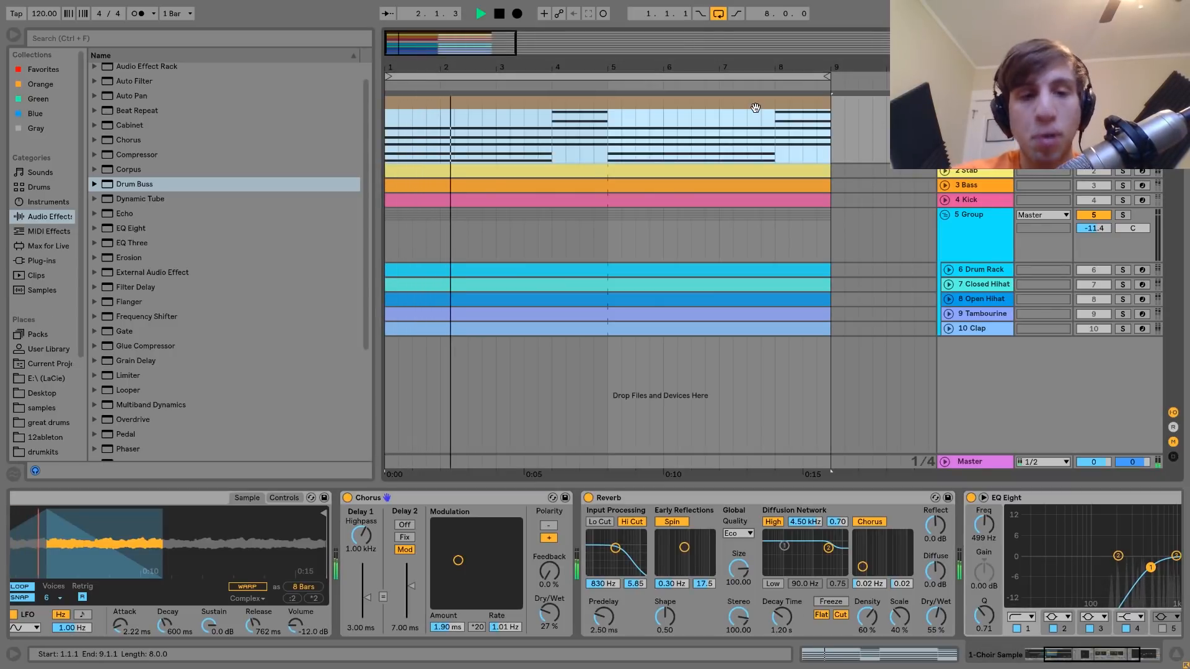
pyautogui.click(663, 574)
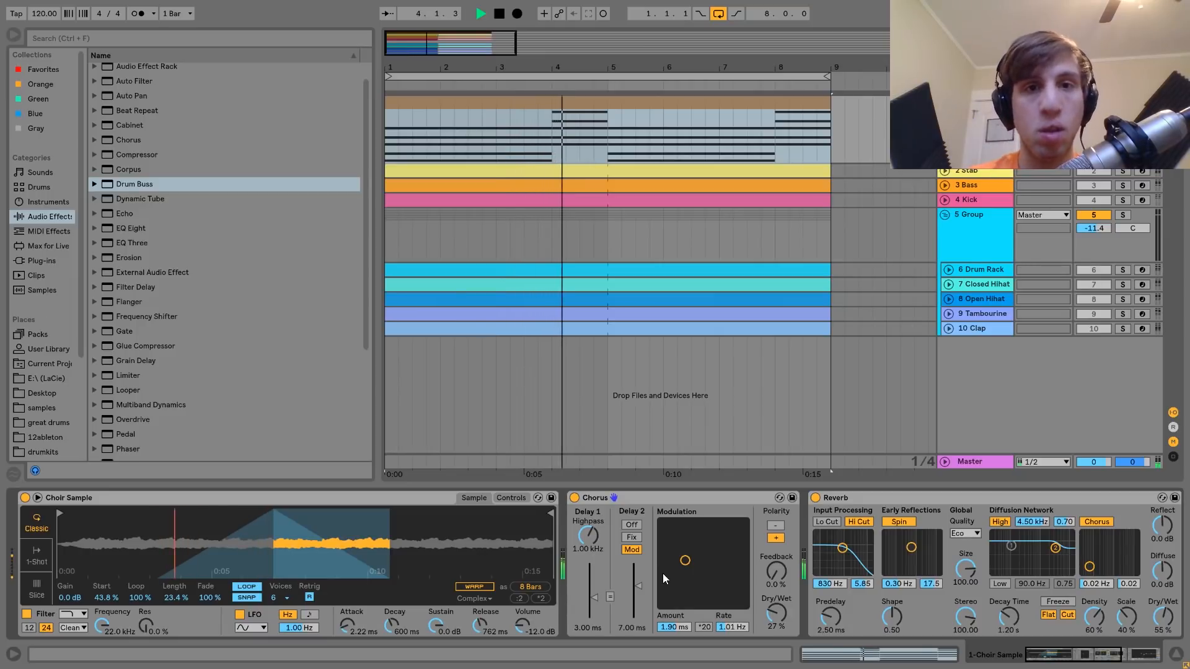
pyautogui.press('space')
# Step: Open the choir clip's notes with note preview on and examine the first two chords
pyautogui.doubleClick(584, 102)
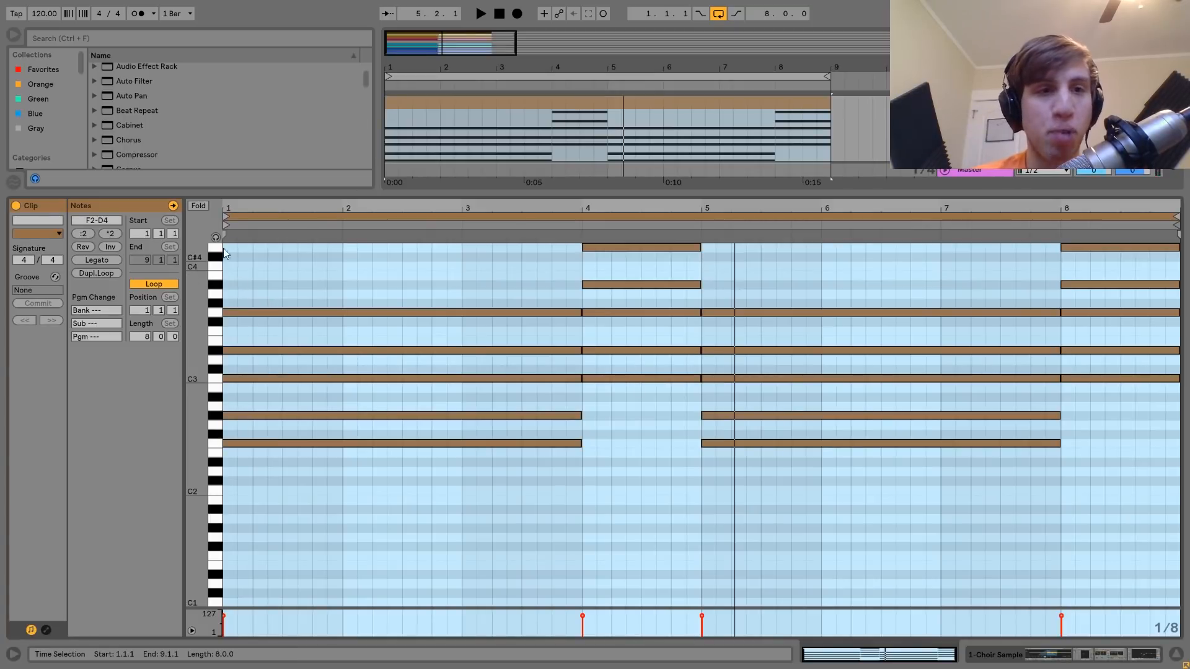
pyautogui.click(215, 236)
pyautogui.moveTo(388, 530); pyautogui.dragTo(385, 243)
pyautogui.moveTo(653, 441); pyautogui.dragTo(641, 234)
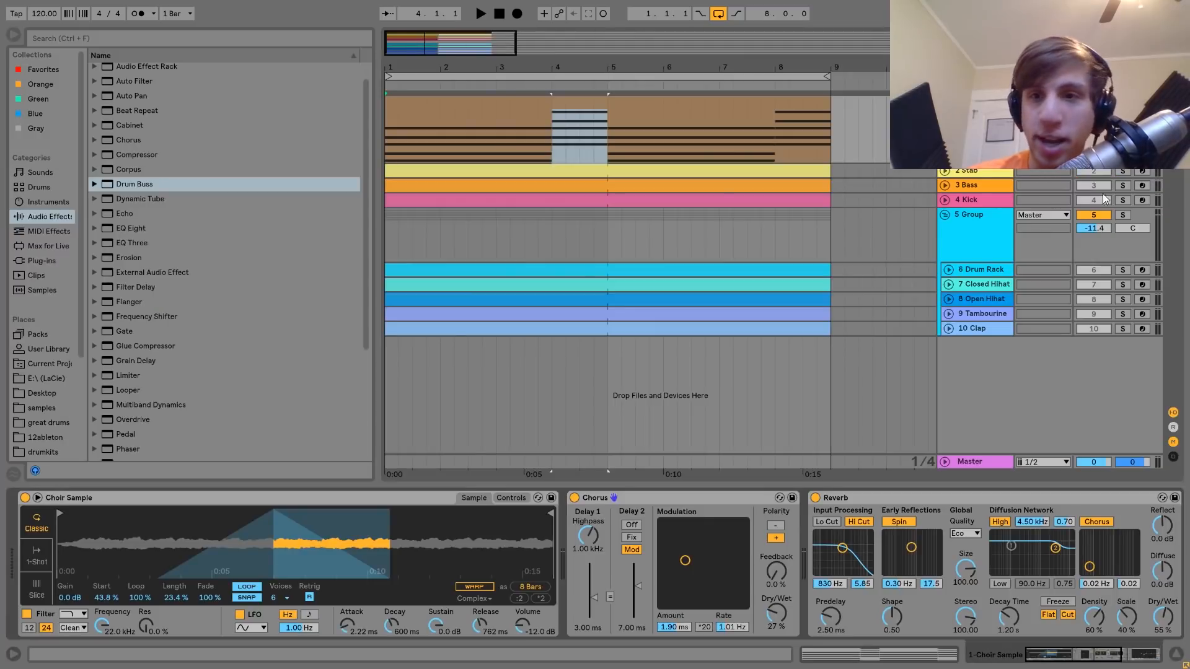
# Step: Solo and unsolo the Bass track, and play the choir clip from bar 1
pyautogui.click(1123, 185)
pyautogui.doubleClick(765, 185)
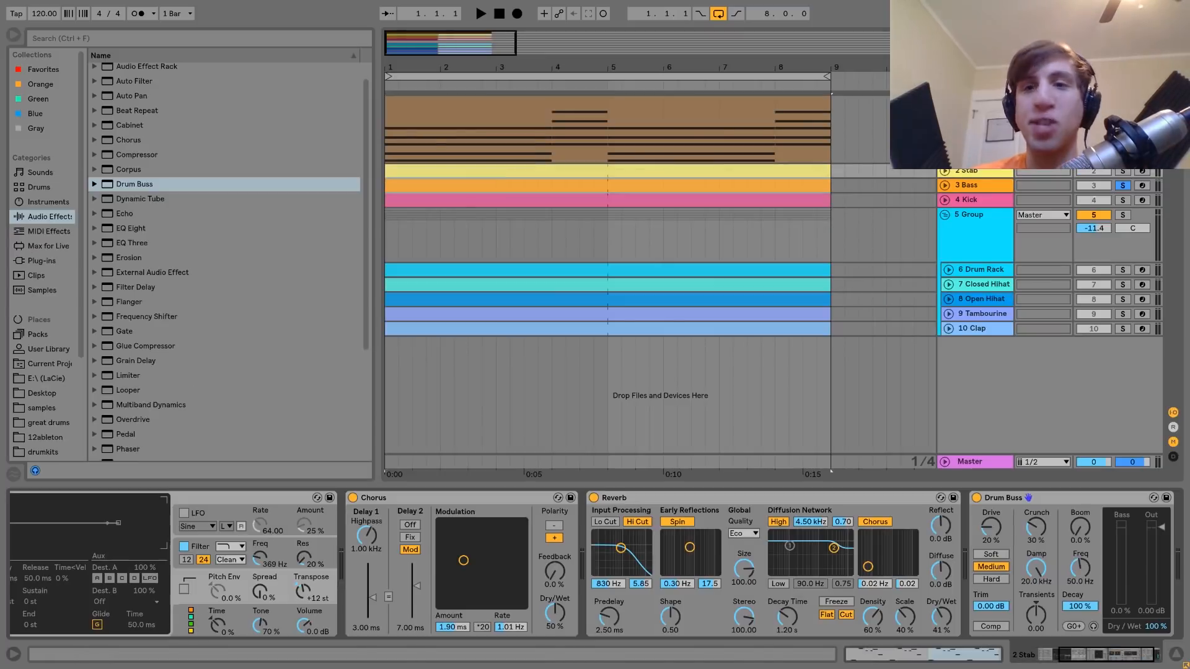
pyautogui.click(1123, 186)
pyautogui.click(673, 113)
pyautogui.press('space')
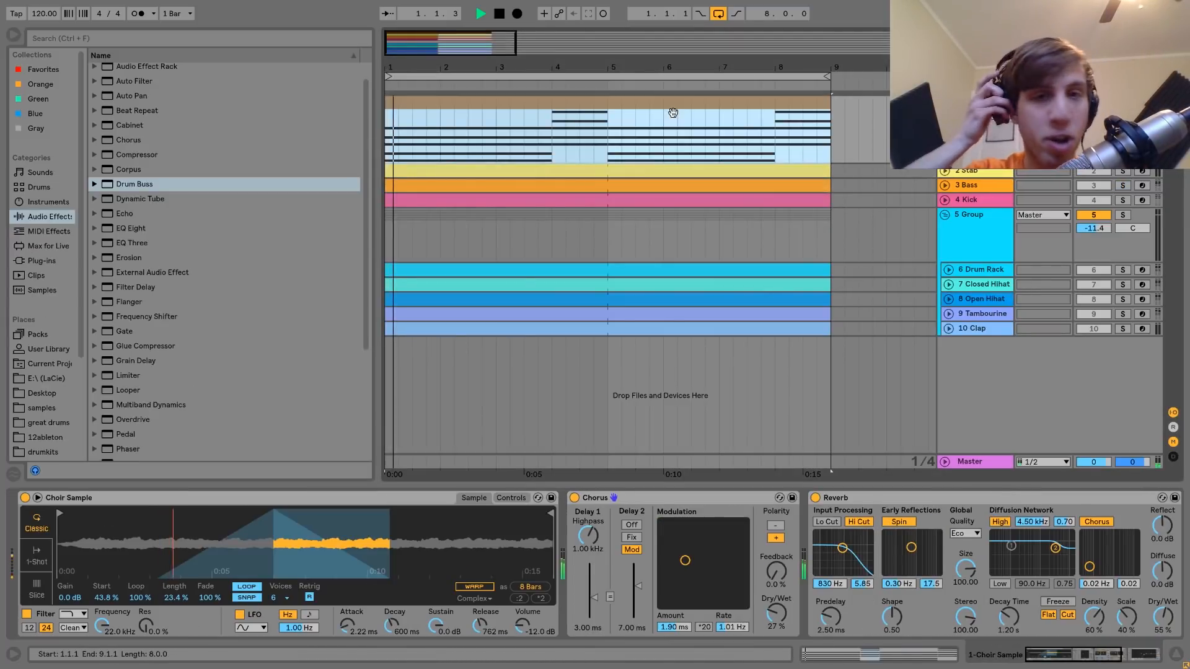
# Step: Audition the Bass track in solo from bar 4, and turn its solo off
pyautogui.click(552, 147)
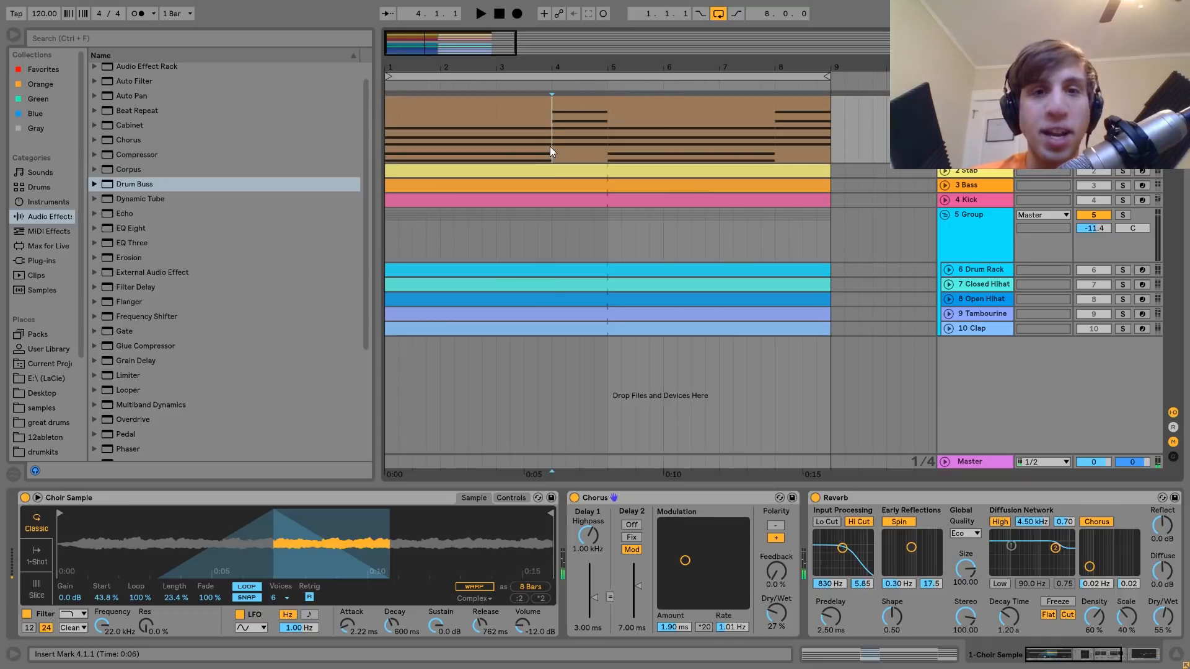
pyautogui.click(1123, 186)
pyautogui.press('space')
pyautogui.press('space')
pyautogui.click(1123, 185)
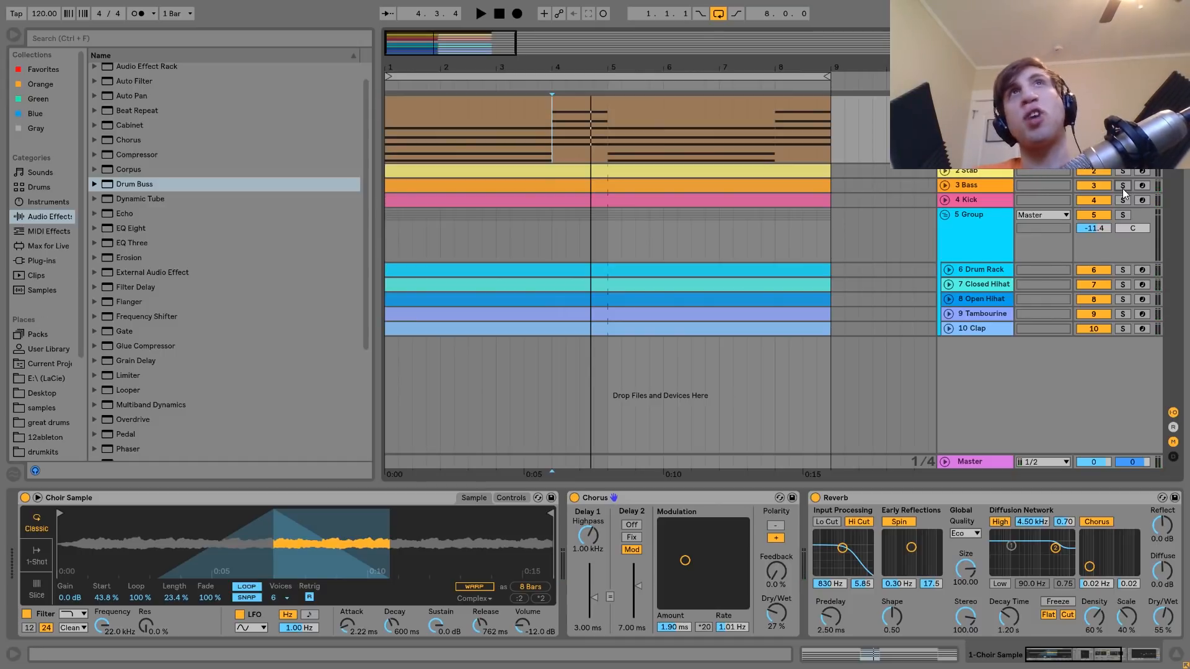
# Step: Deactivate the two highest notes in each of the choir clip's first two chords and examine the remaining triads
pyautogui.click(597, 106)
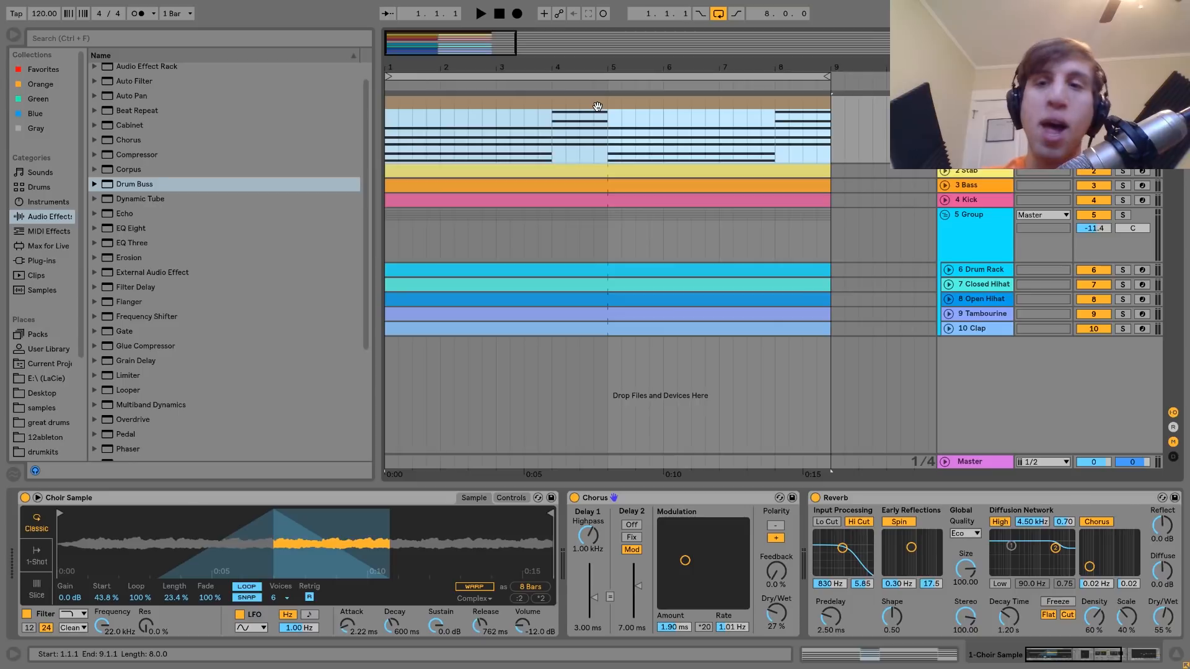
pyautogui.doubleClick(597, 106)
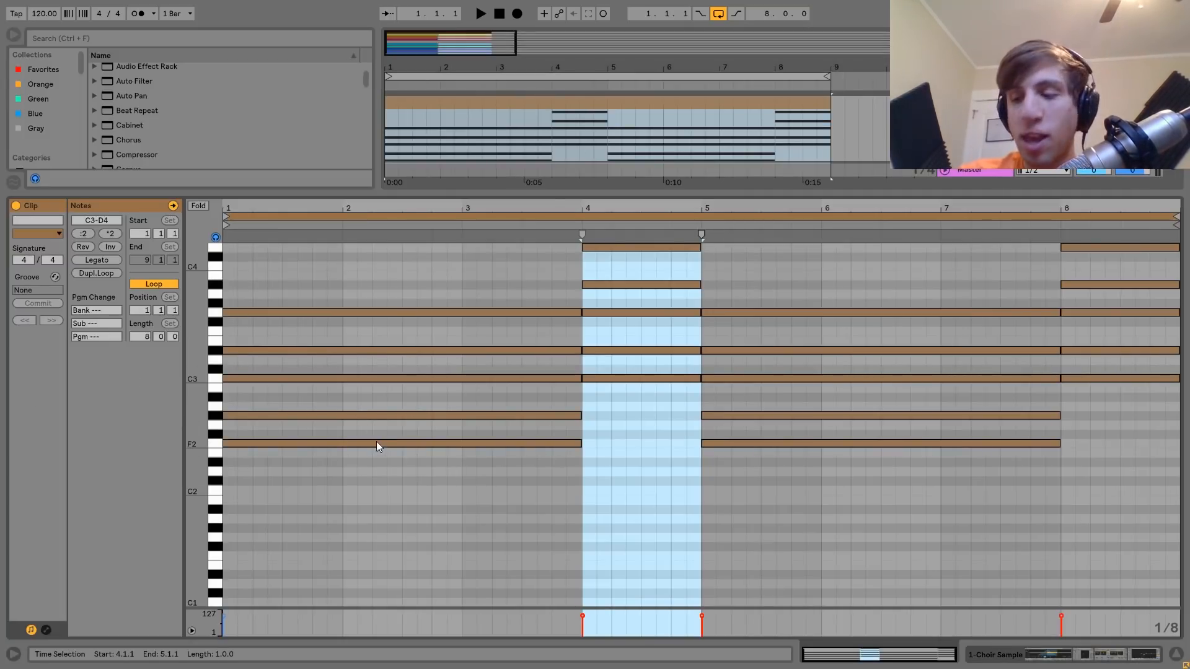
pyautogui.moveTo(400, 369); pyautogui.dragTo(459, 258)
pyautogui.moveTo(632, 301); pyautogui.dragTo(619, 176)
pyautogui.press('0')
pyautogui.moveTo(435, 481); pyautogui.dragTo(437, 363)
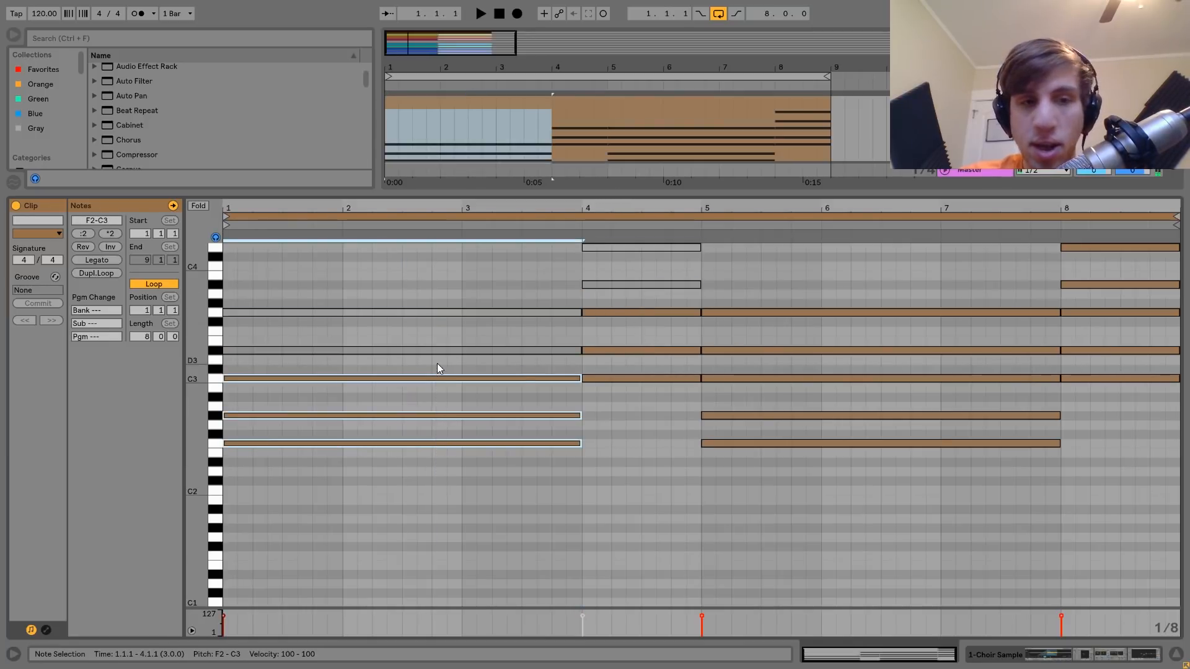
pyautogui.moveTo(675, 417); pyautogui.dragTo(645, 300)
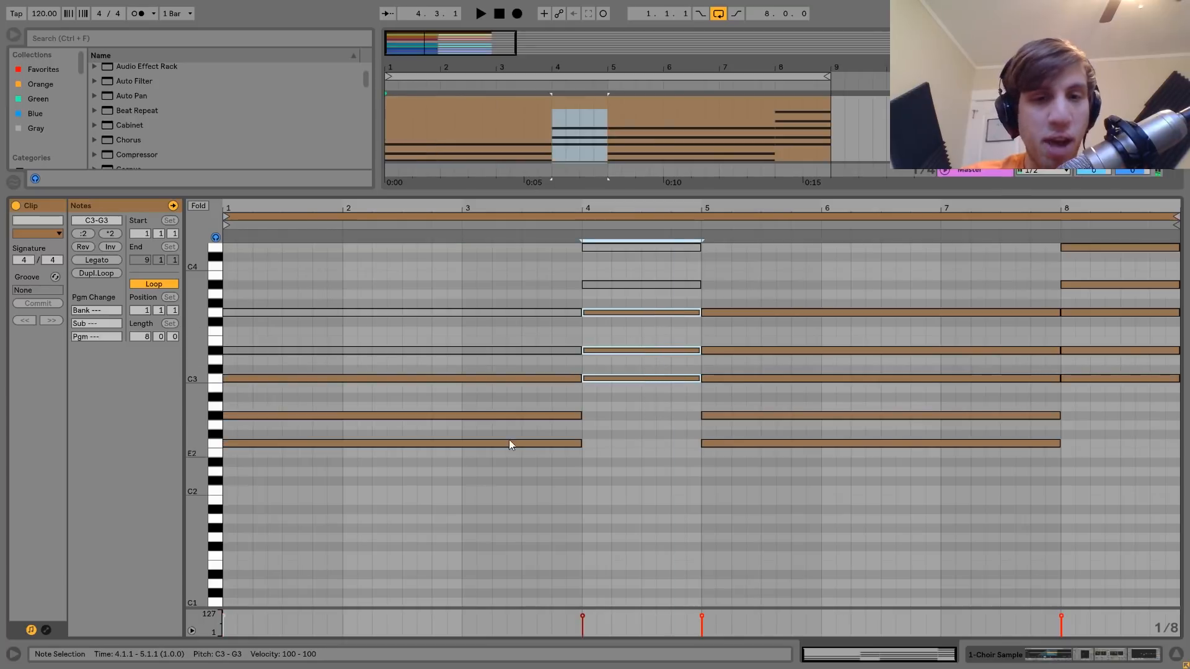
# Step: Reactivate the upper notes of the first two choir chords and return to the choir track's device chain
pyautogui.click(541, 363)
pyautogui.click(537, 351)
pyautogui.press('0')
pyautogui.moveTo(537, 351); pyautogui.dragTo(519, 293)
pyautogui.moveTo(530, 496); pyautogui.dragTo(525, 282)
pyautogui.click(641, 409)
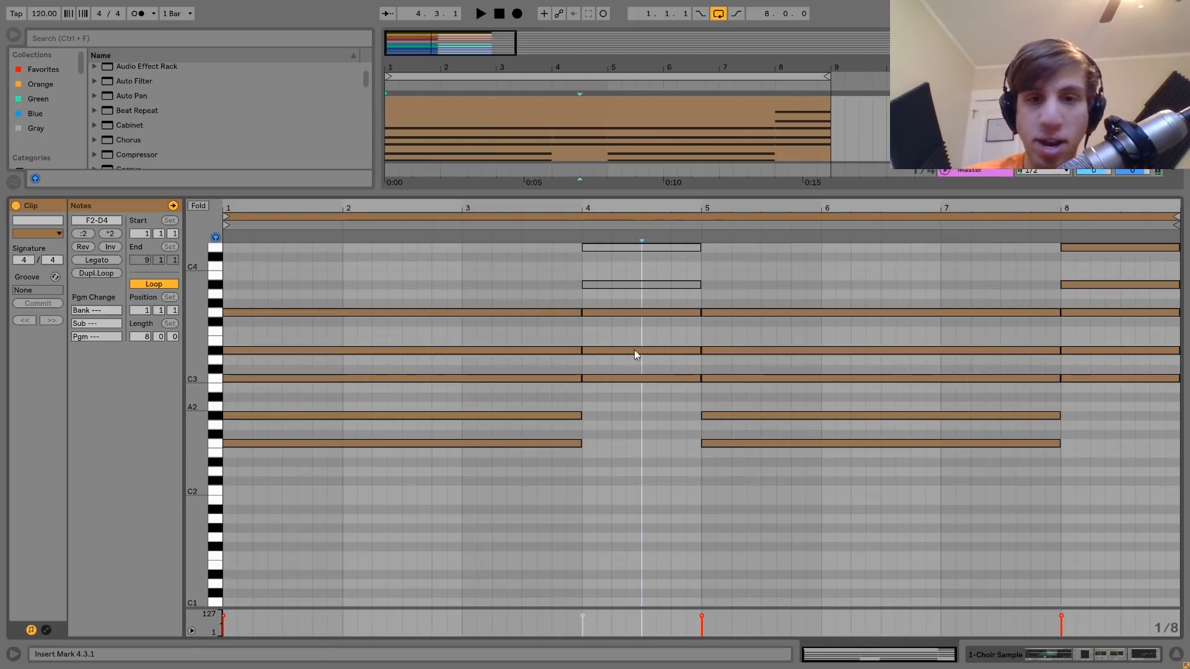
pyautogui.moveTo(627, 304); pyautogui.dragTo(631, 222)
pyautogui.press('0')
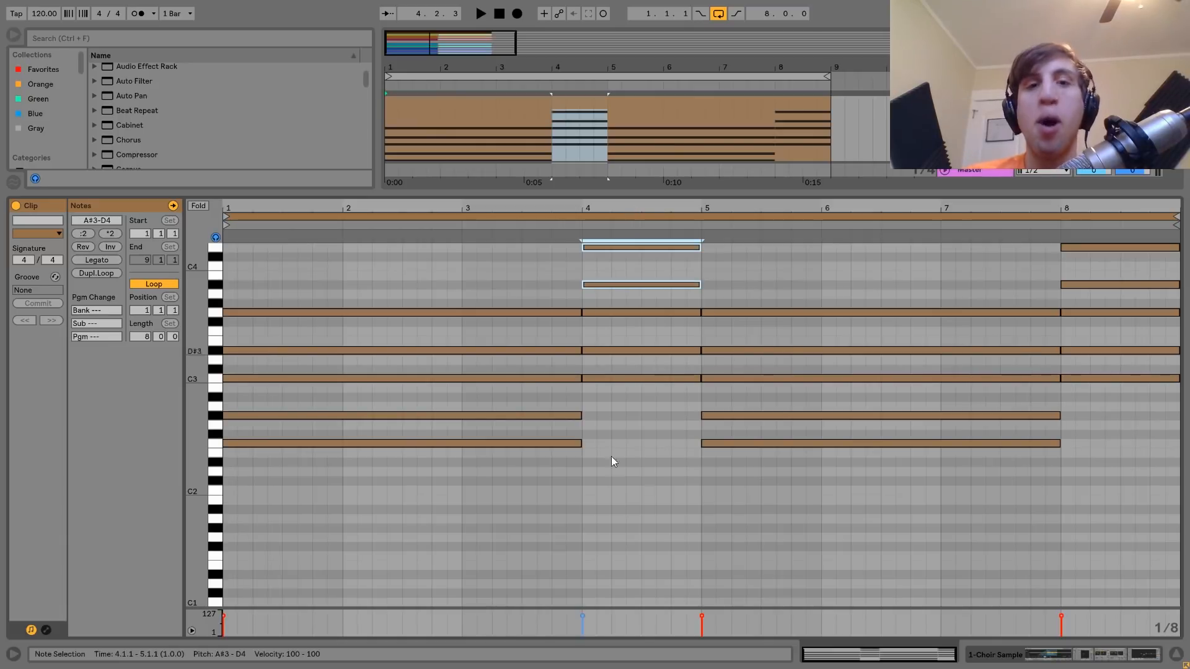
pyautogui.hotkey('shift', 'Tab')
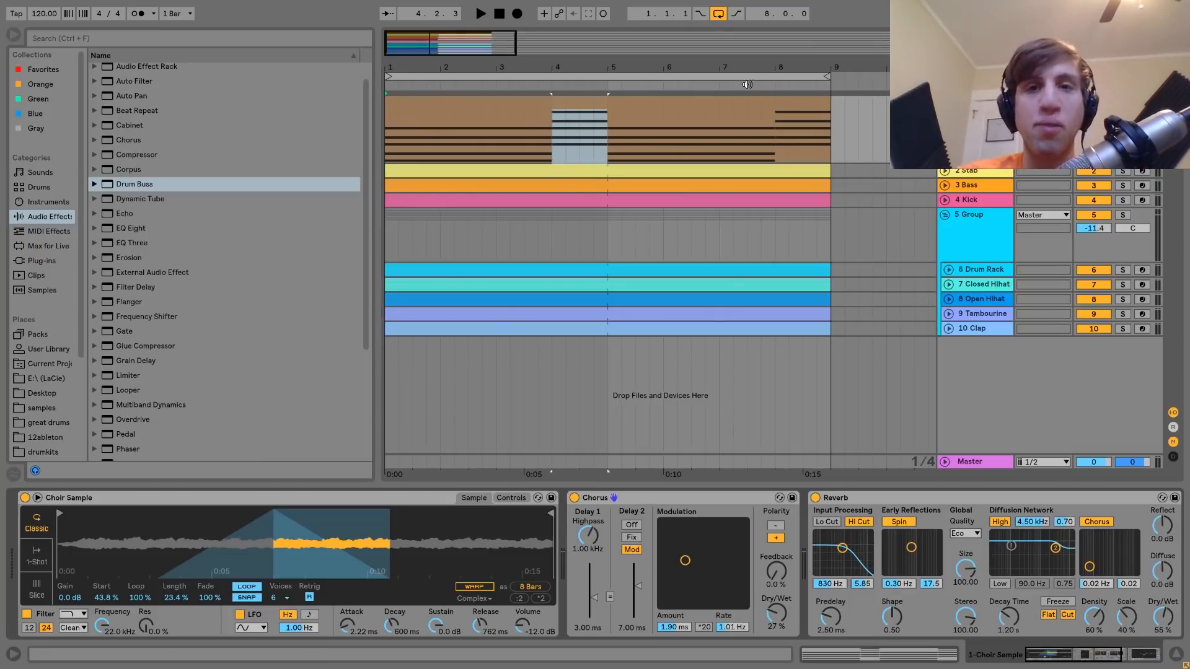
pyautogui.click(749, 104)
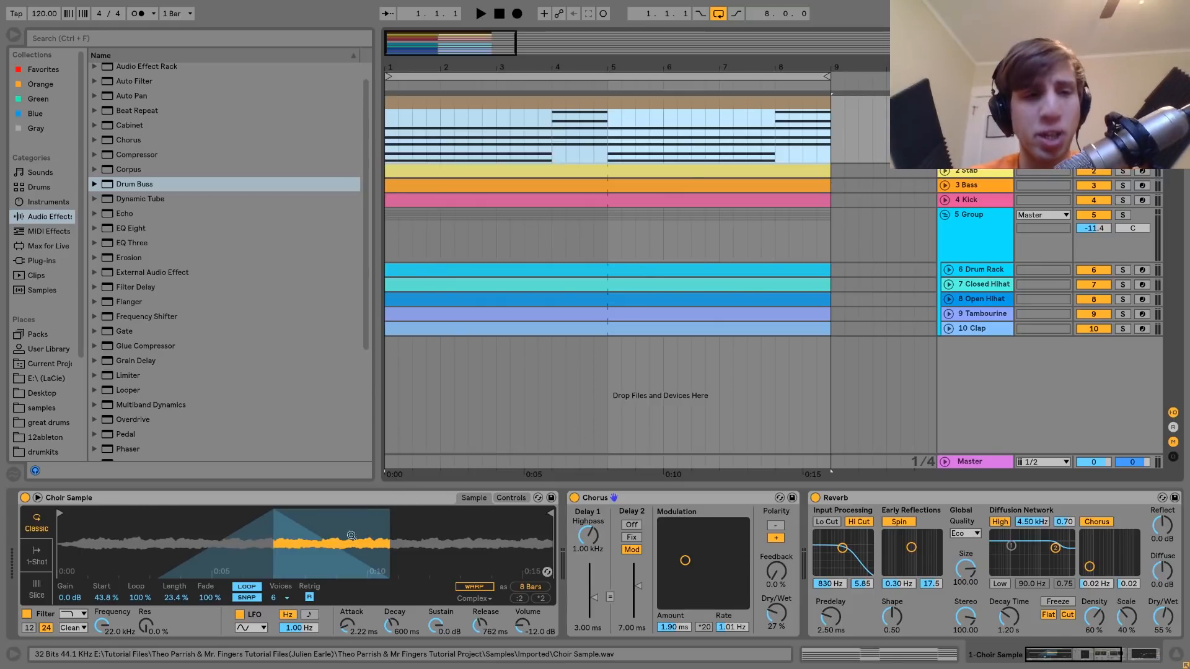
# Step: Load Choir Sample.wav from the Theo Parrish & Mr. Fingers tutorial files onto a new track and turn on Simpler's Loop
pyautogui.scroll(-4, 62, 405)
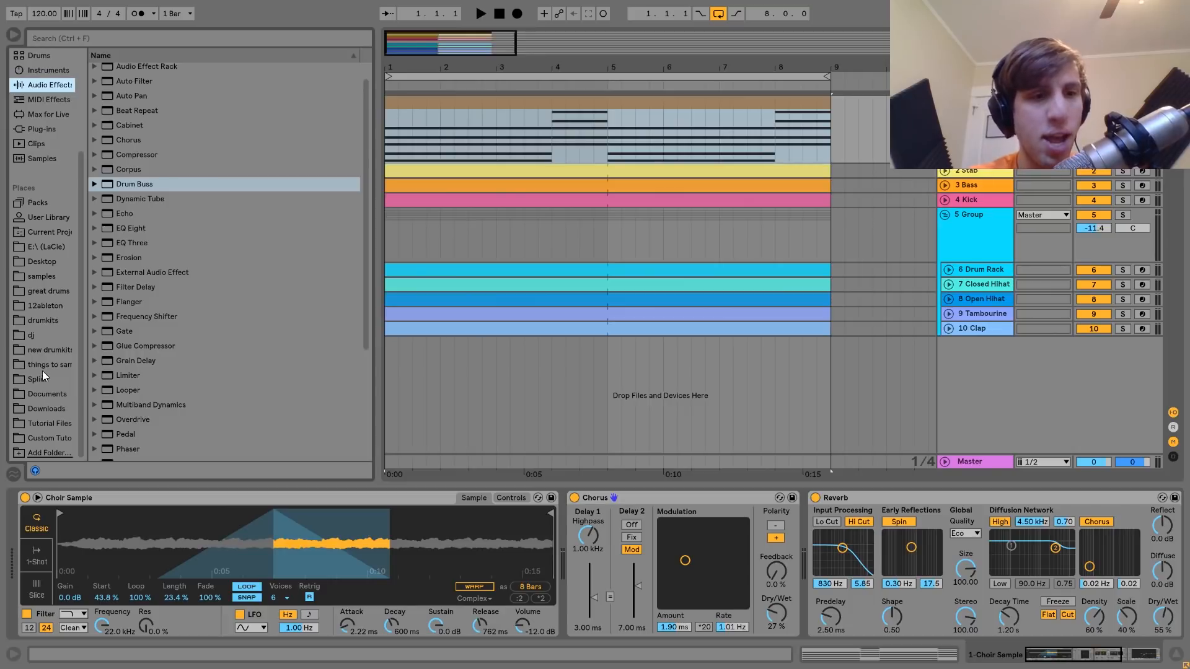
pyautogui.click(56, 423)
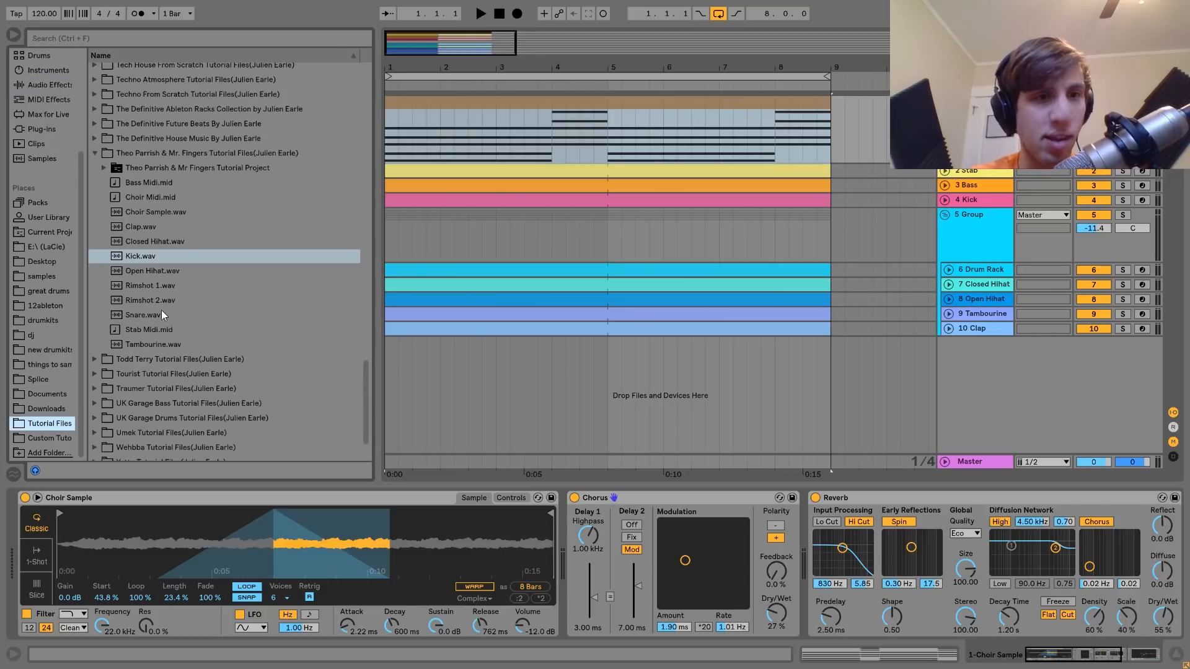
pyautogui.click(151, 214)
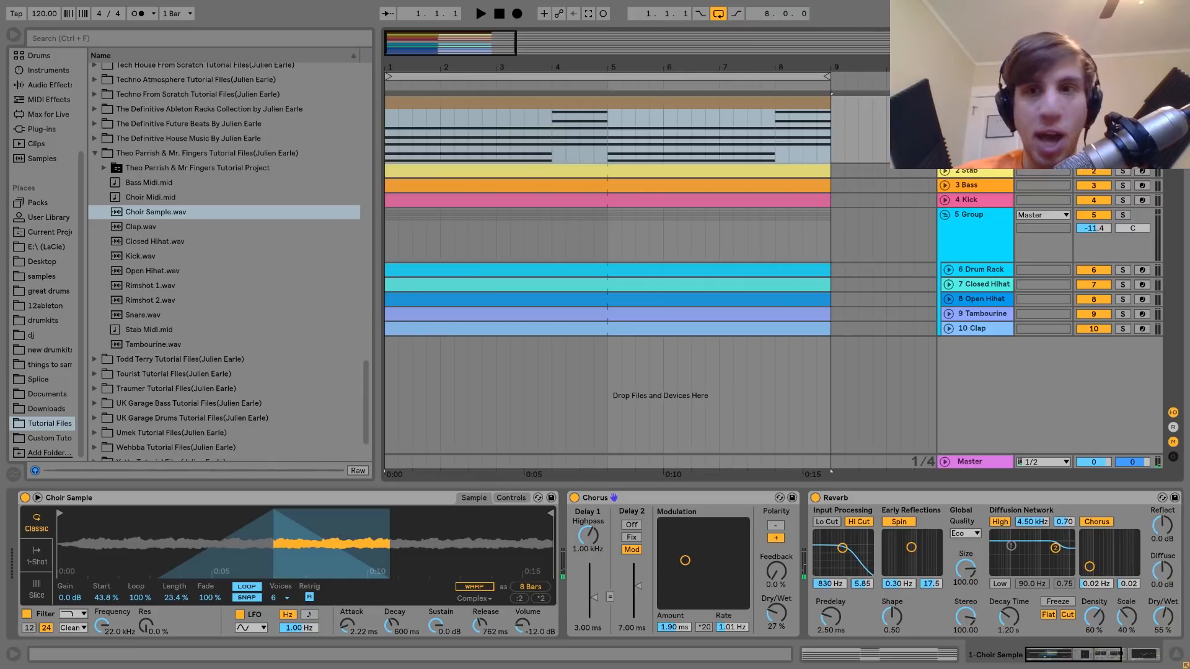
pyautogui.doubleClick(152, 211)
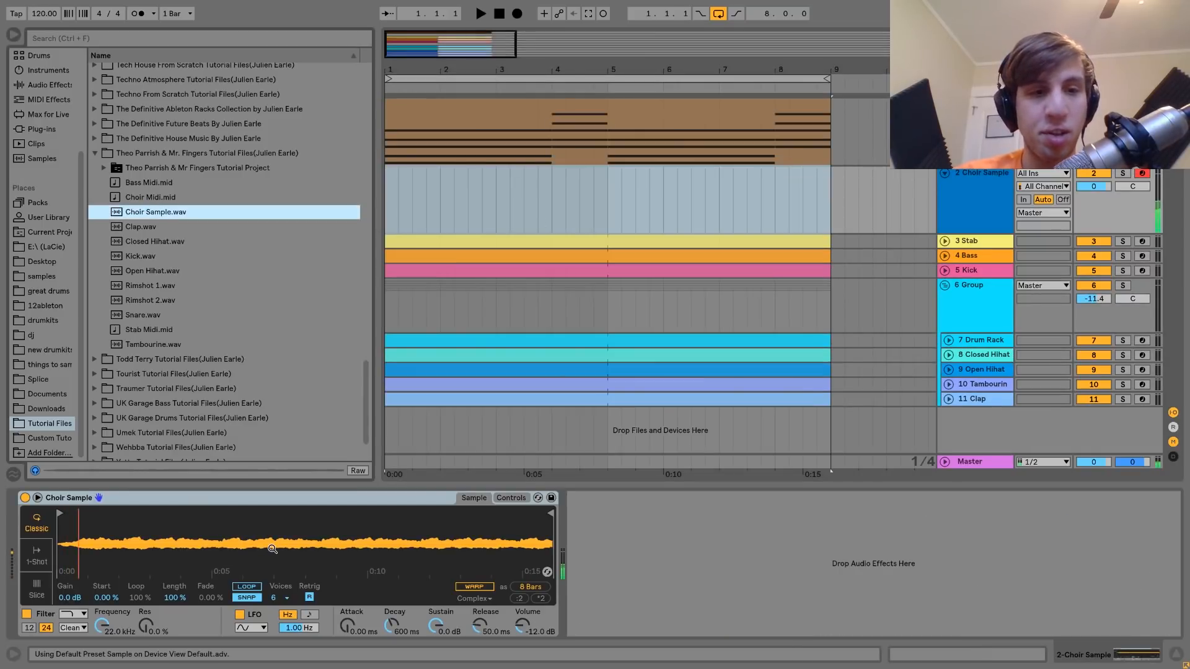
pyautogui.click(253, 589)
pyautogui.press('x')
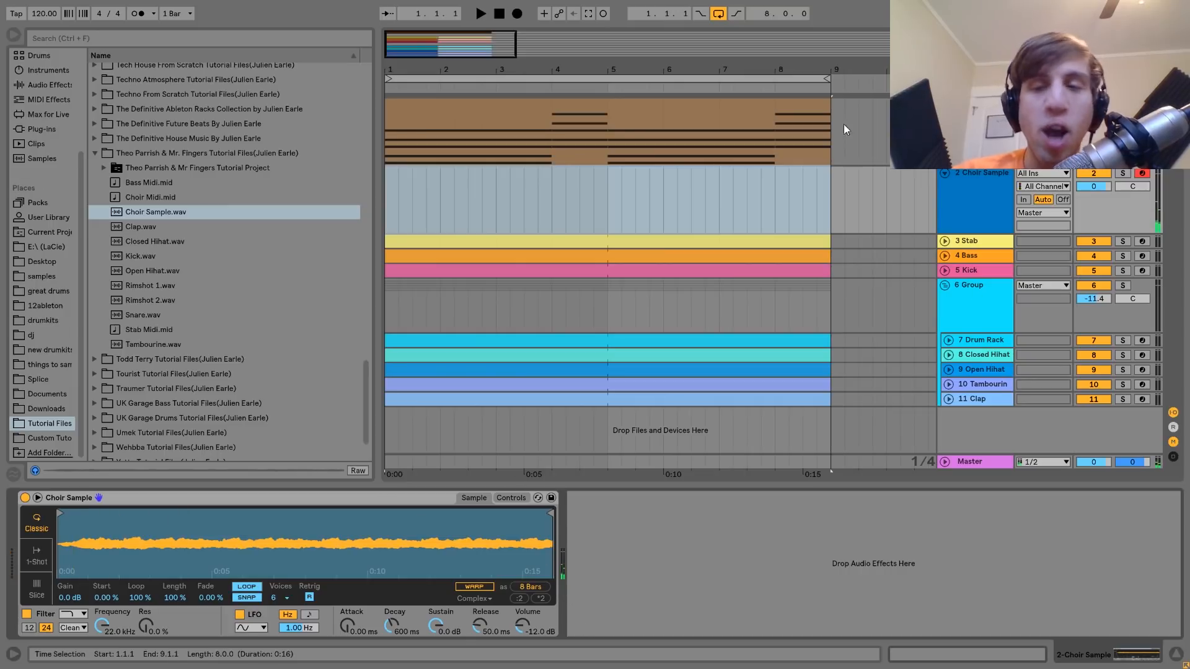
# Step: Delete the new Choir Sample track and play a test note on the original choir instrument in the C4 to D5 octave
pyautogui.click(972, 179)
pyautogui.press('Delete')
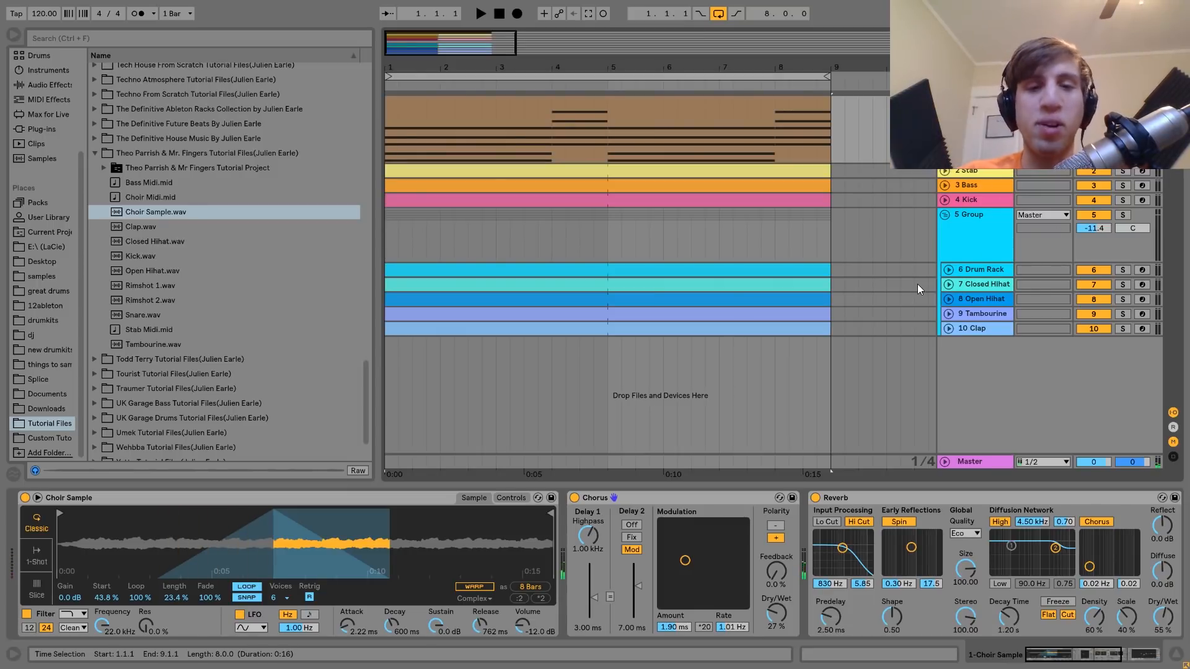
pyautogui.press('x')
pyautogui.press('a')
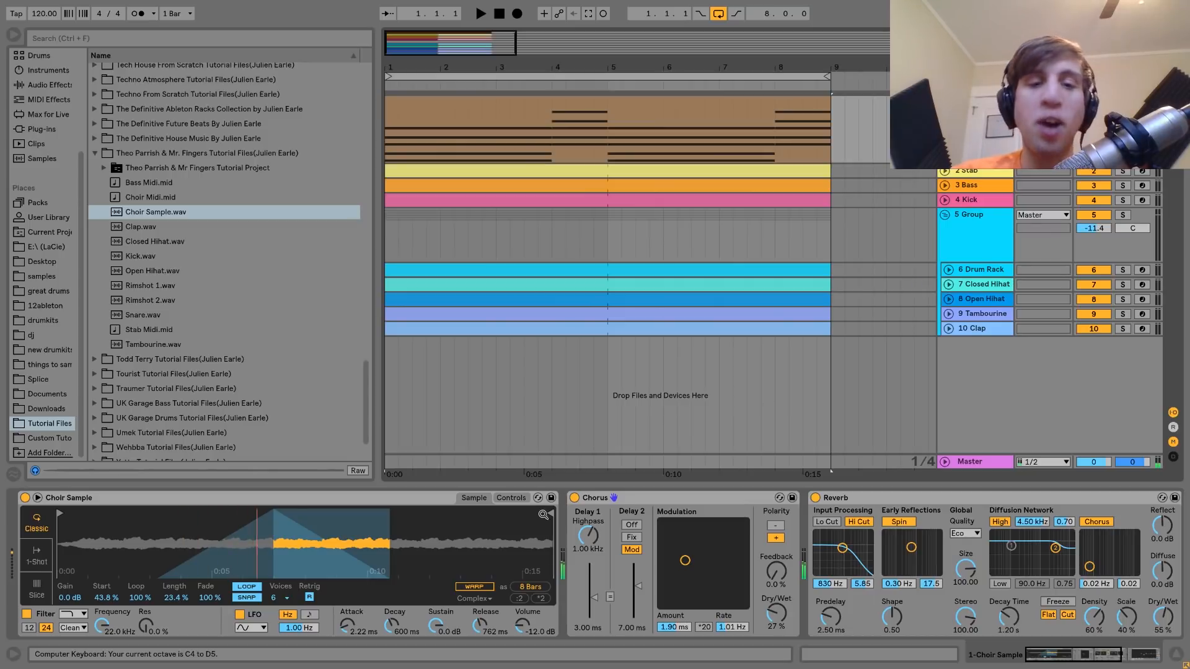
# Step: Reset the choir sample's start and length in Simpler, and set Start to 44.5 % and Length to 31.3 %
pyautogui.click(173, 598)
pyautogui.press('Delete')
pyautogui.click(104, 598)
pyautogui.press('Delete')
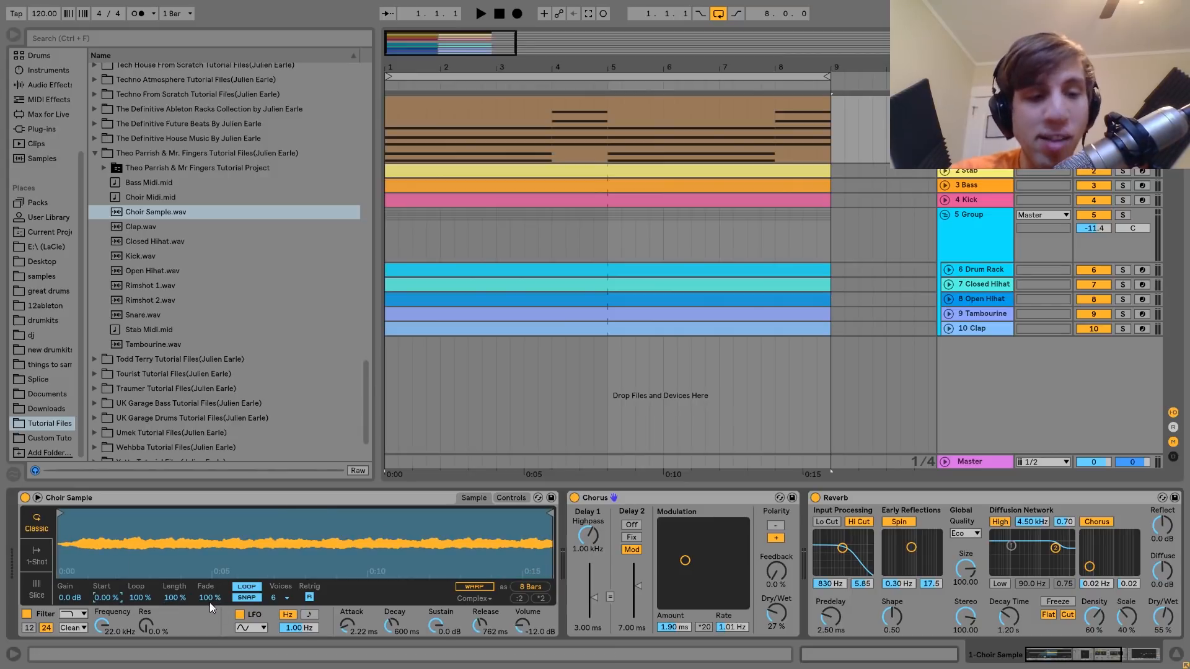
pyautogui.moveTo(175, 599); pyautogui.dragTo(175, 627)
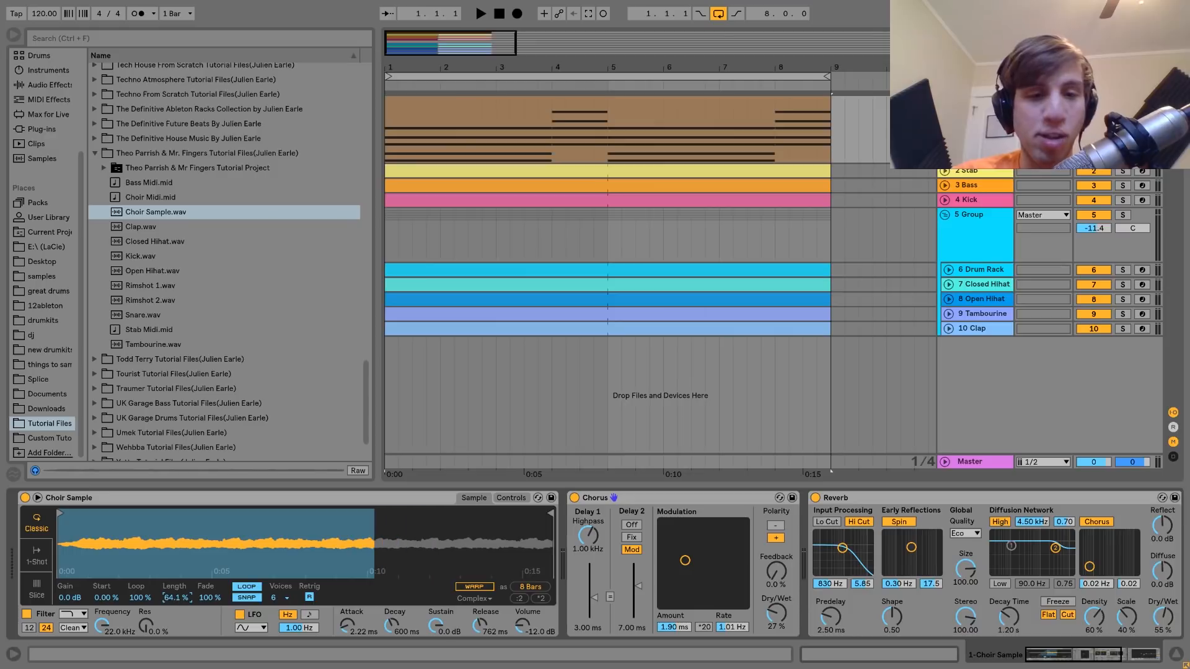
pyautogui.moveTo(103, 598); pyautogui.dragTo(102, 571)
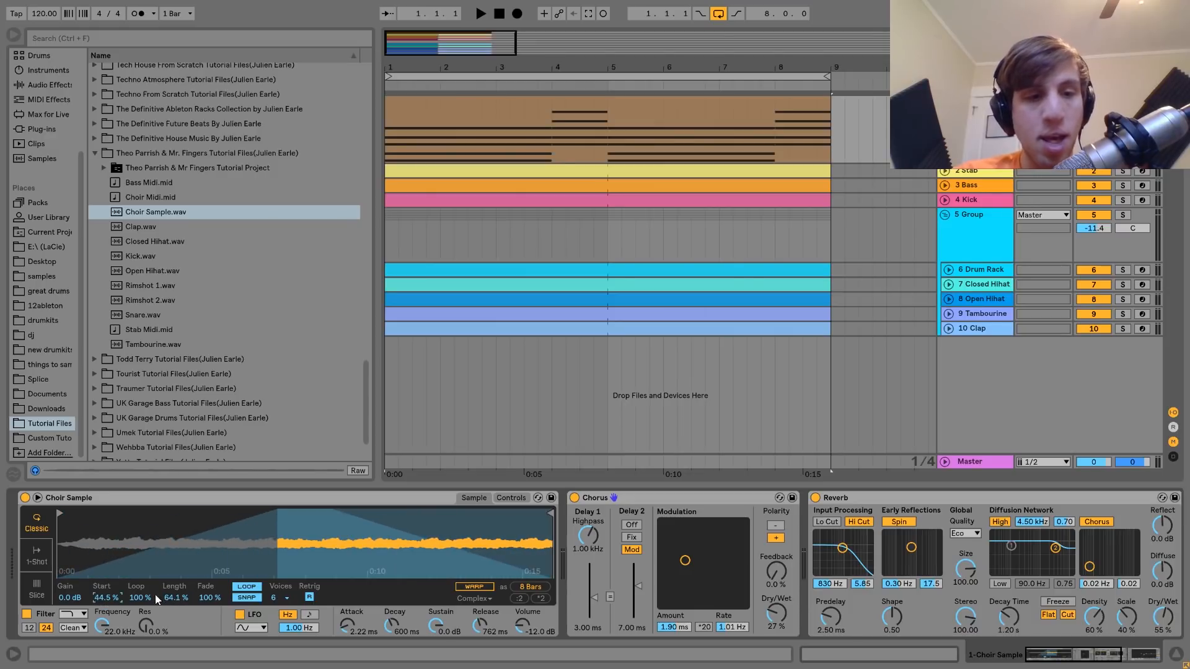
pyautogui.moveTo(181, 597); pyautogui.dragTo(181, 626)
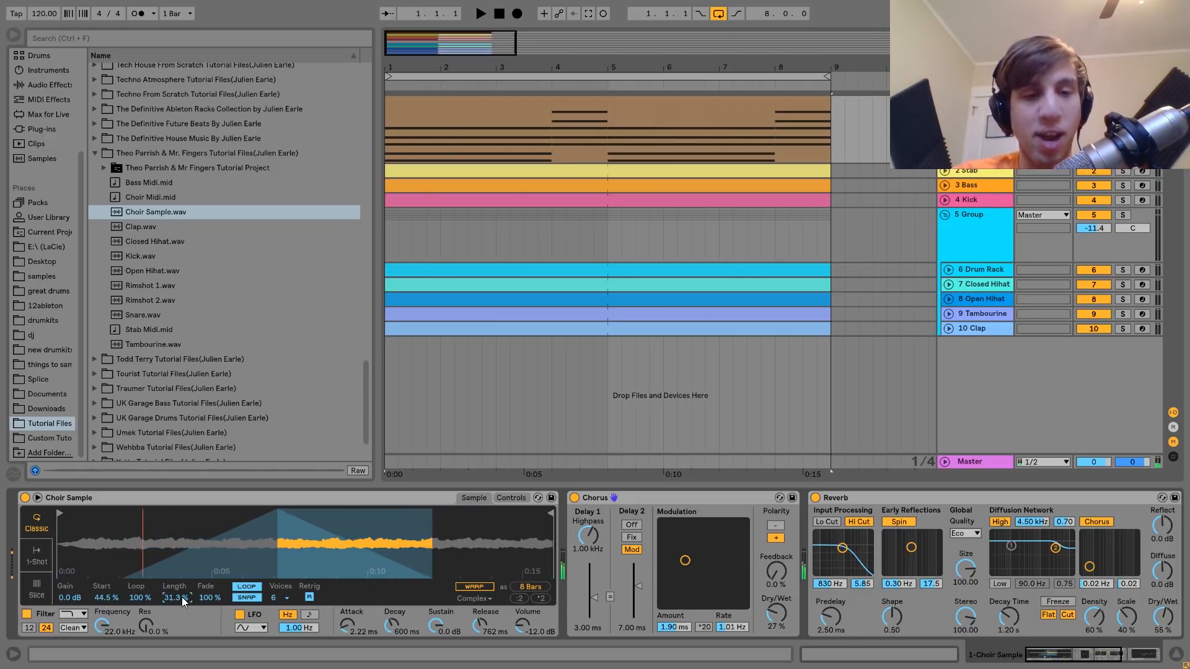
# Step: Play the full loop, audition the choir on its own, and examine its Chorus, Reverb and EQ Eight settings
pyautogui.press('space')
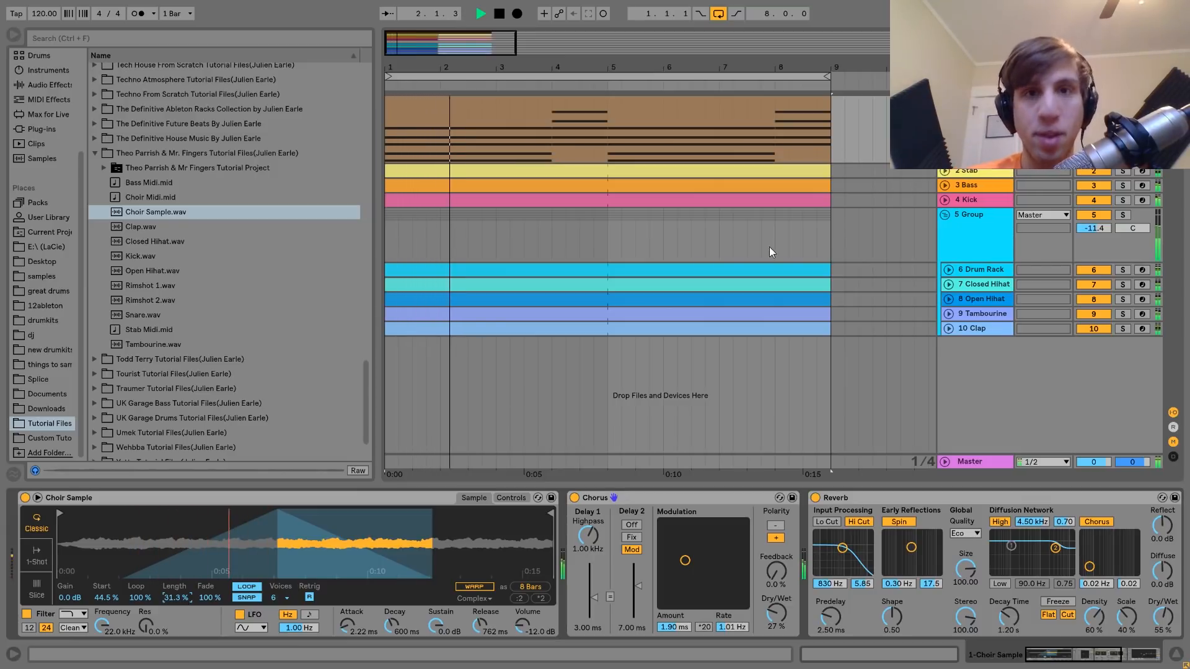
pyautogui.press('space')
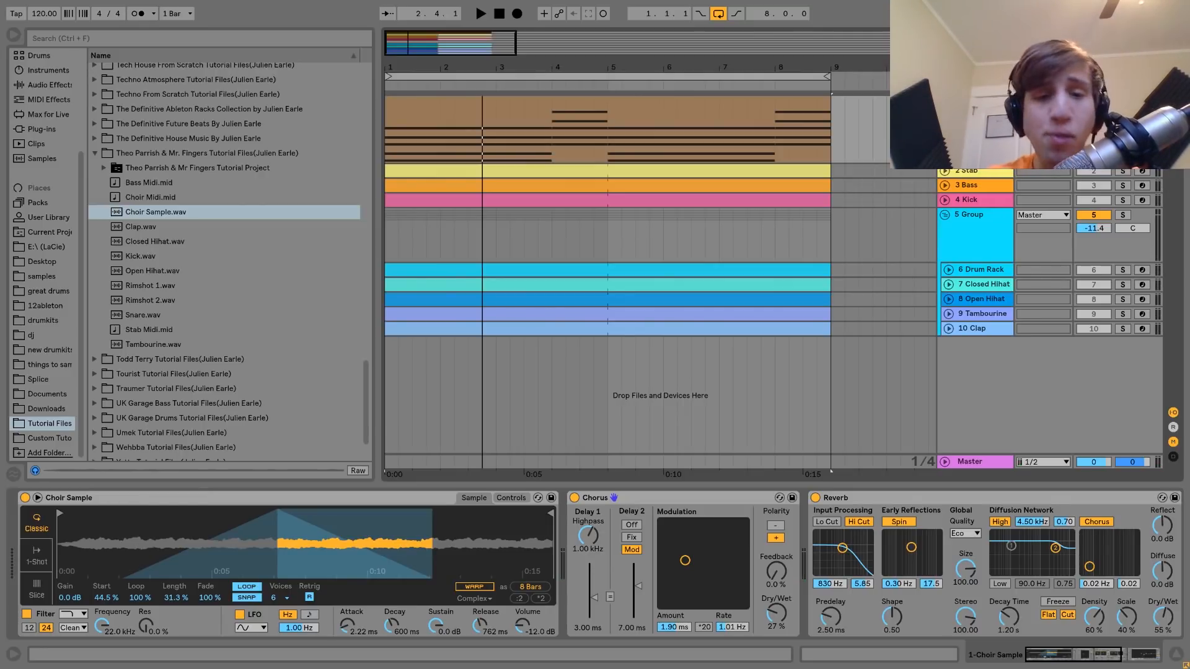
pyautogui.hscroll(5, 641, 559)
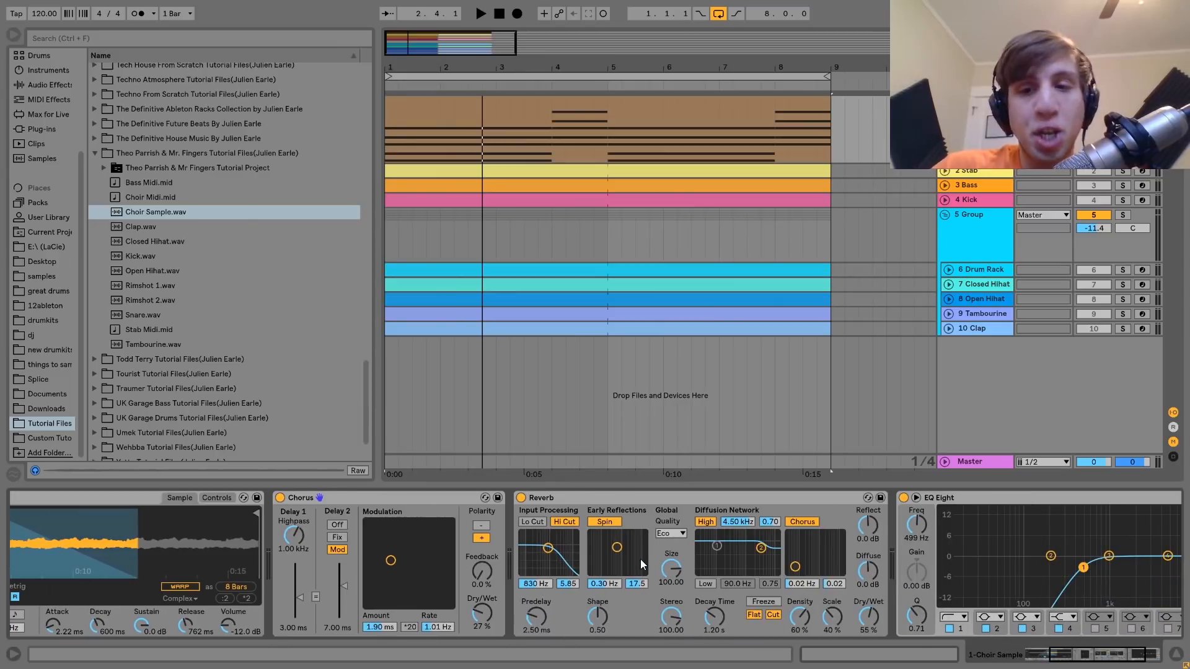
pyautogui.press('space')
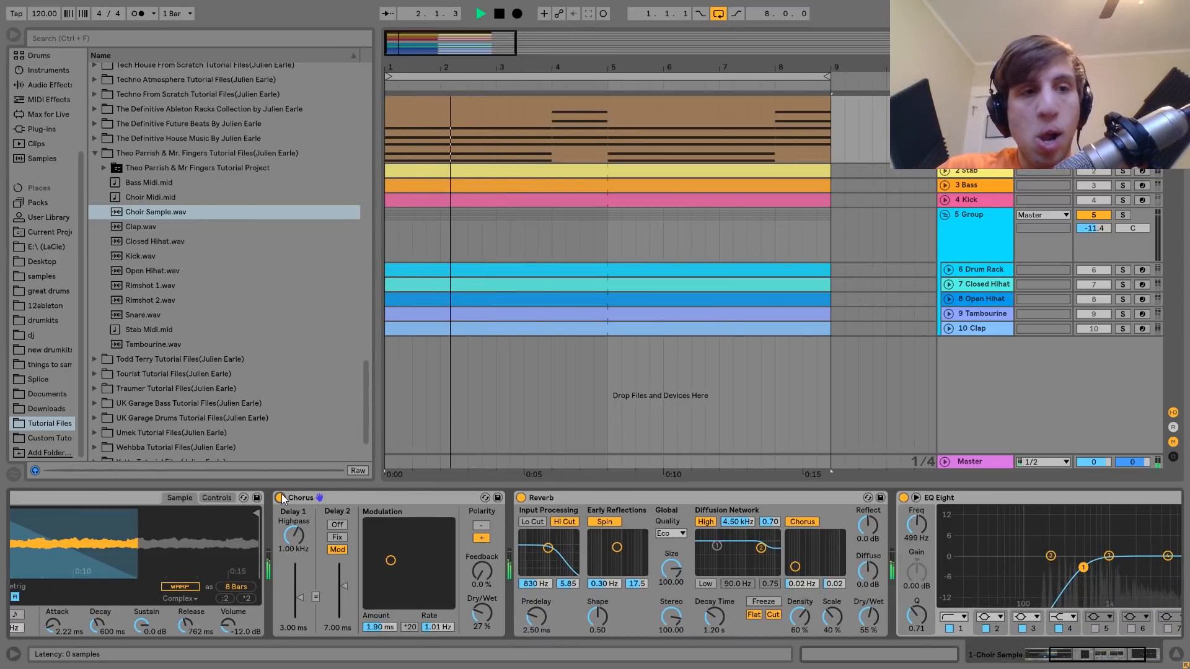
pyautogui.press('space')
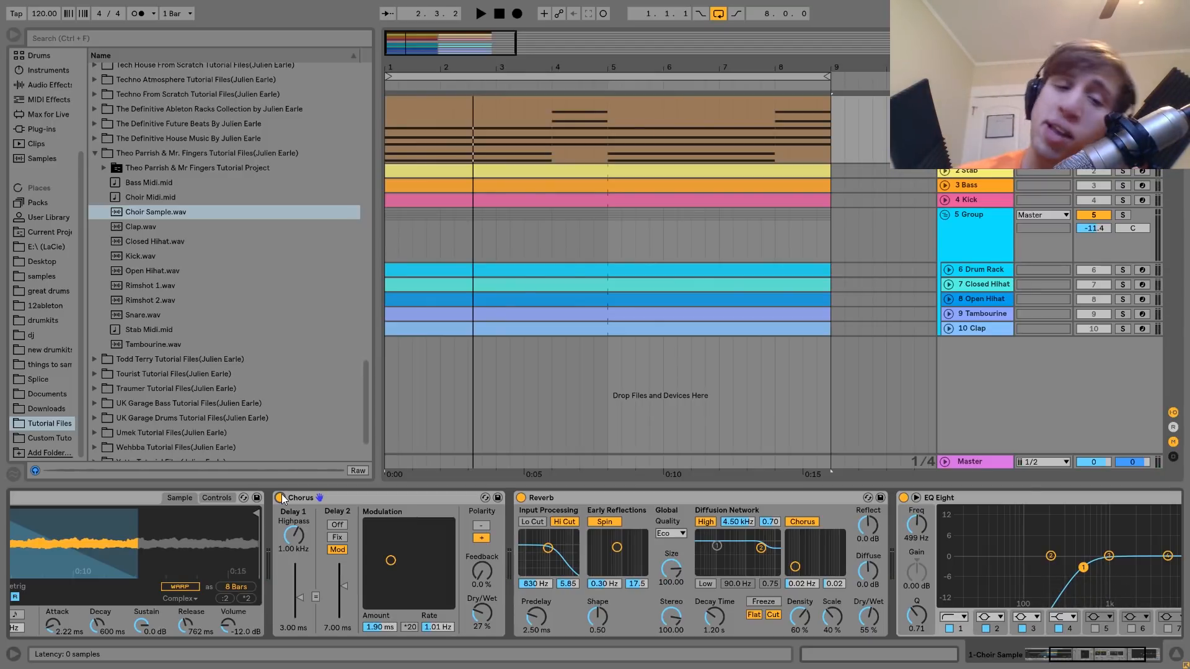
pyautogui.hscroll(4, 567, 523)
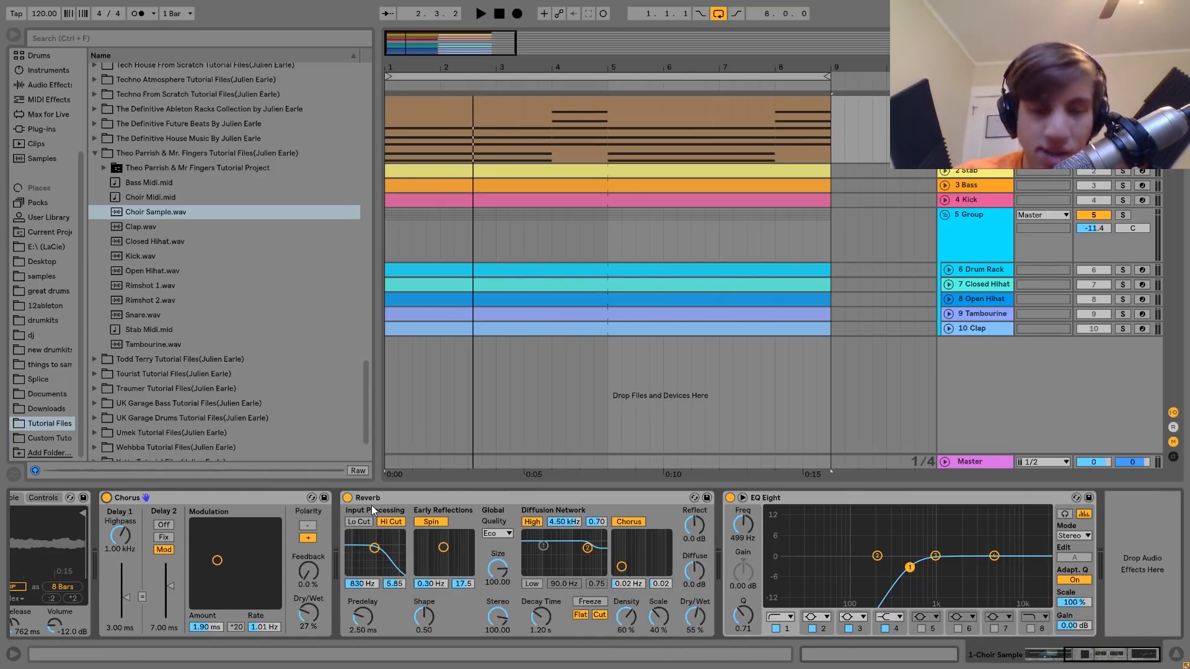
# Step: Compare the looped choir chords with the Reverb bypassed and re-enabled during playback
pyautogui.press('space')
pyautogui.click(348, 498)
pyautogui.click(347, 498)
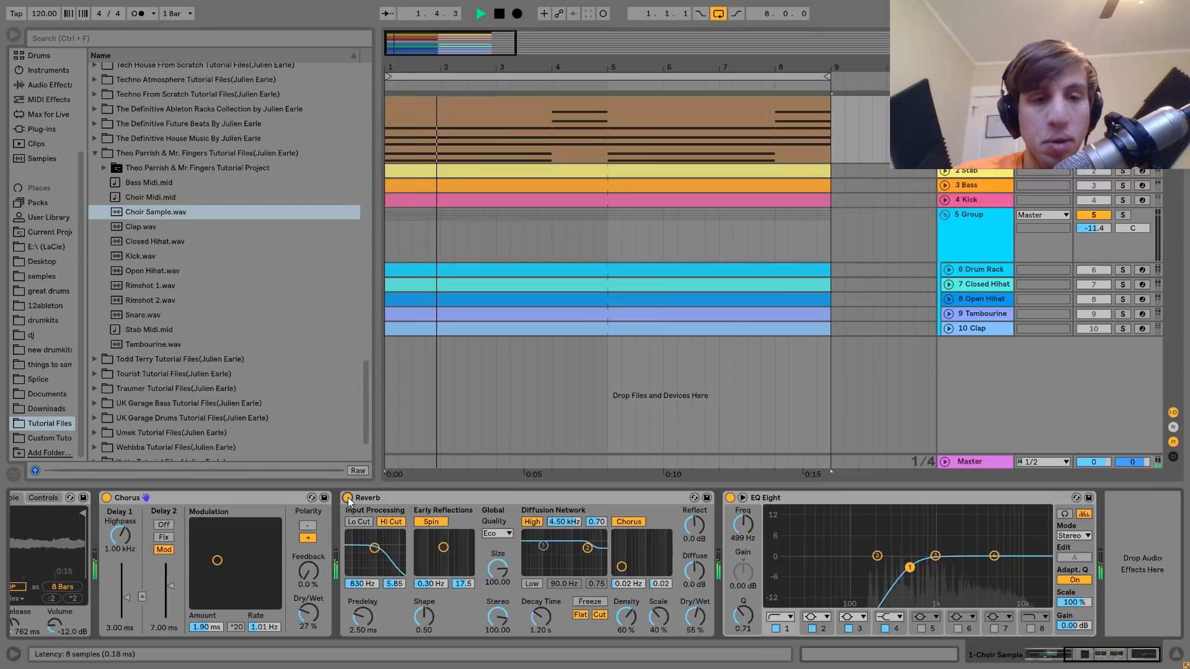
pyautogui.press('space')
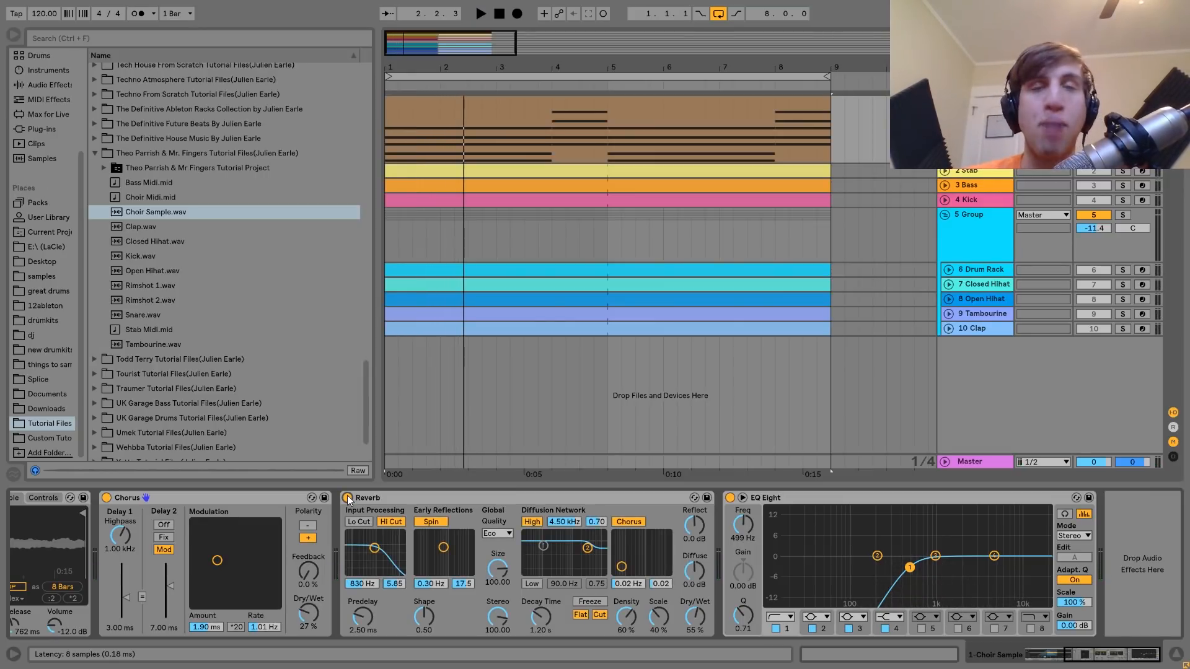
pyautogui.click(348, 499)
pyautogui.press('space')
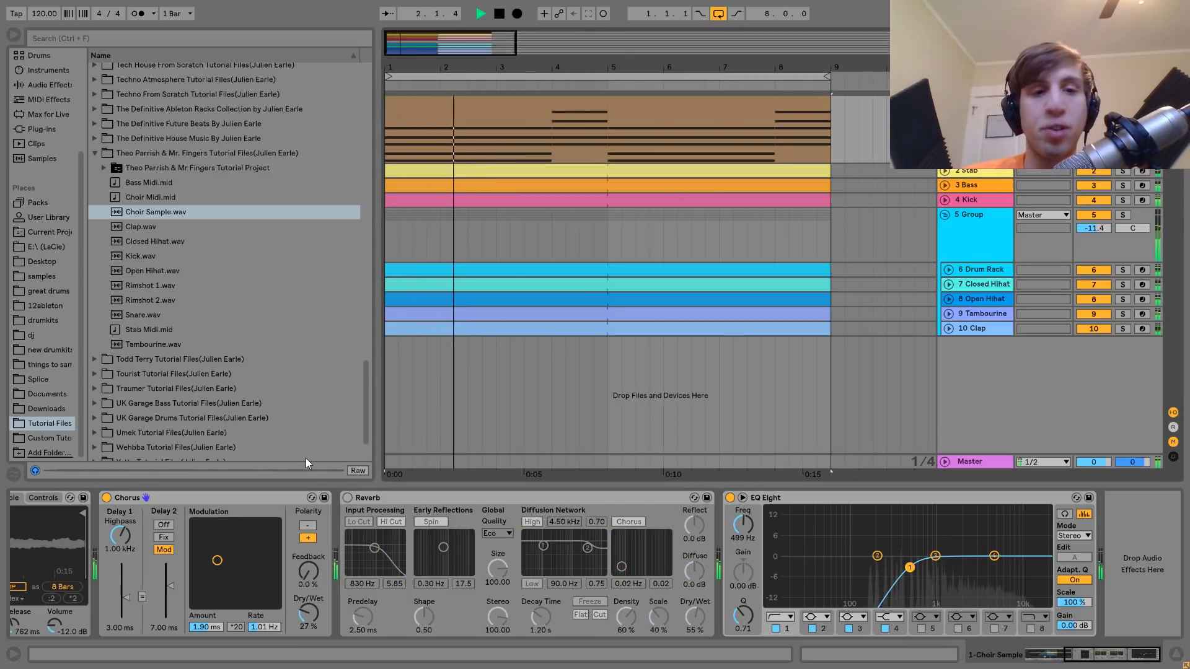
pyautogui.click(347, 499)
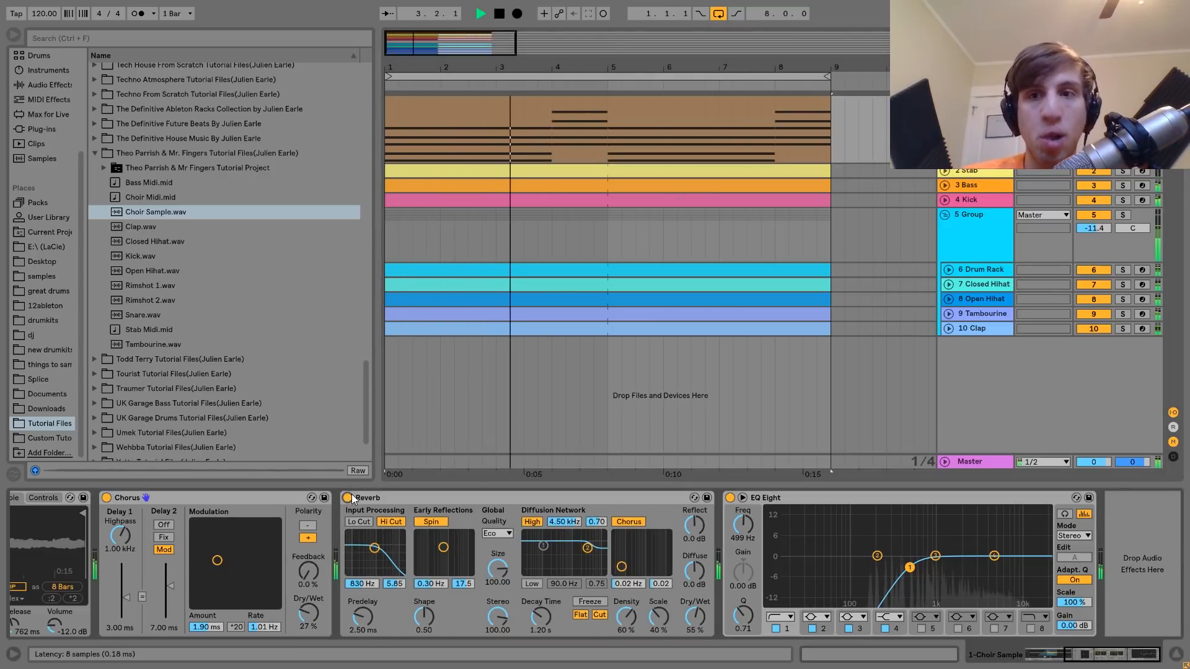
pyautogui.press('space')
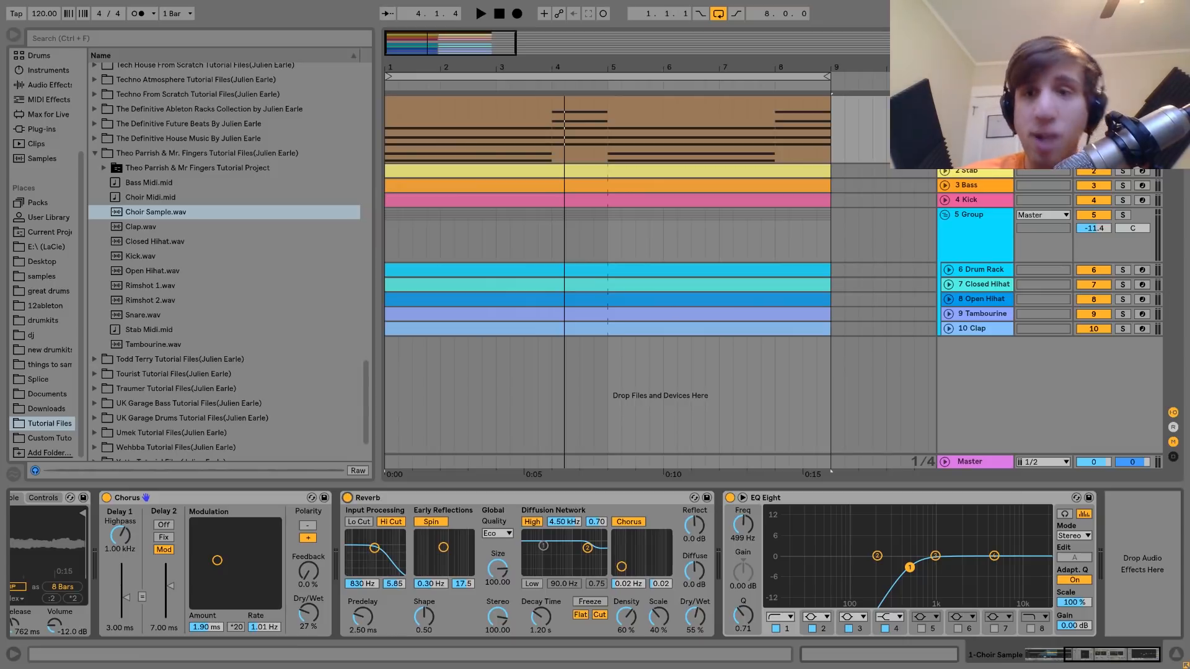
# Step: Unfold the Stab track, solo it and play its chord pattern from the start of the loop
pyautogui.click(977, 173)
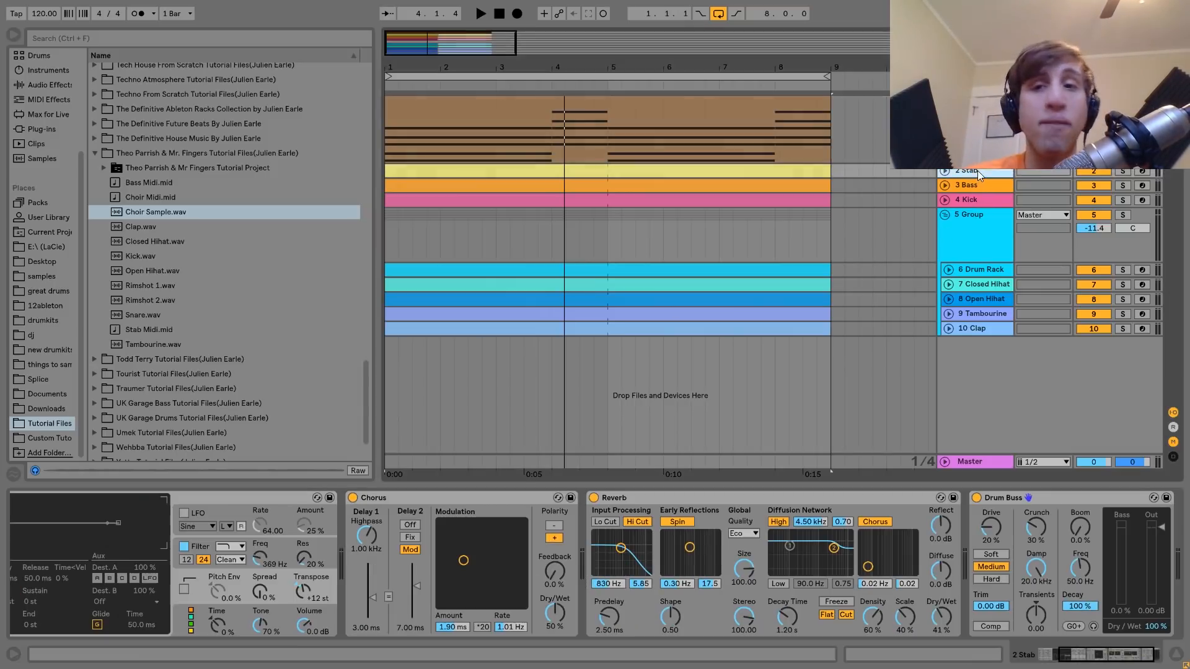
pyautogui.click(945, 172)
pyautogui.click(1123, 172)
pyautogui.click(752, 186)
pyautogui.press('space')
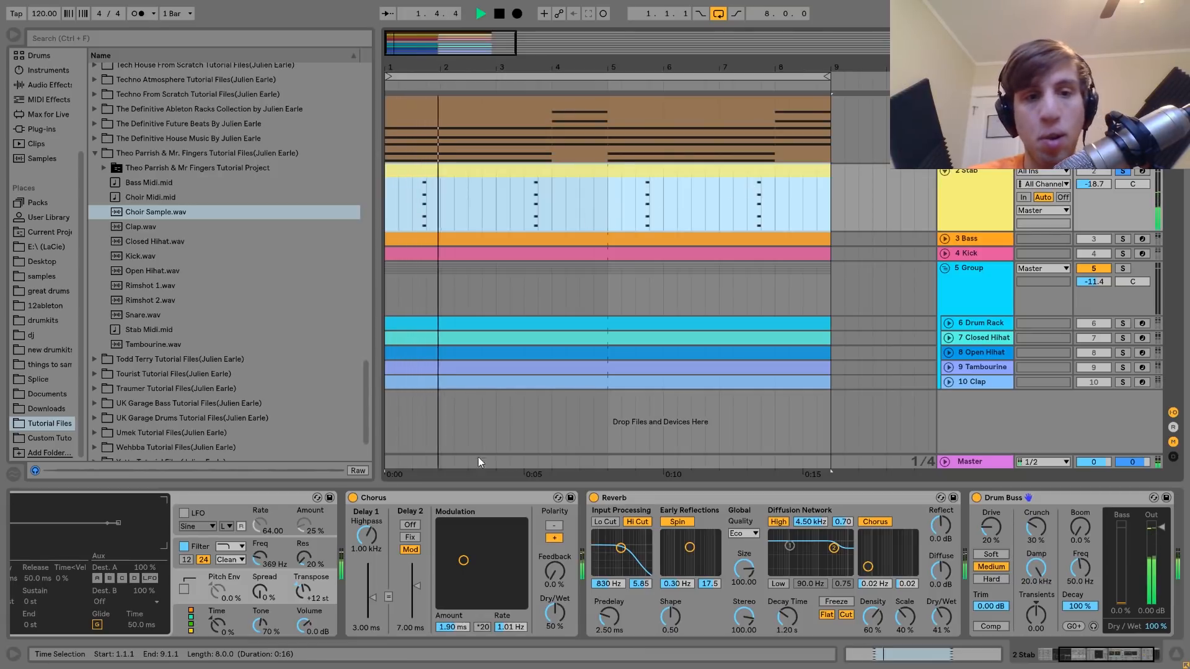
pyautogui.scroll(3, 457, 529)
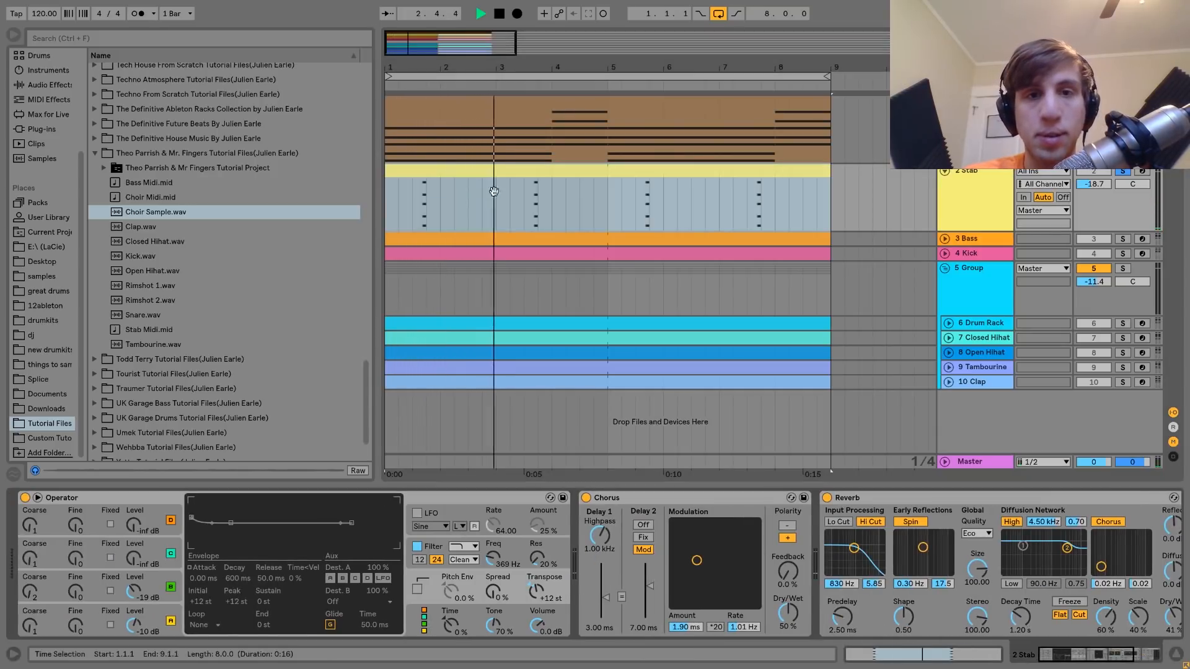
pyautogui.click(561, 171)
pyautogui.press('space')
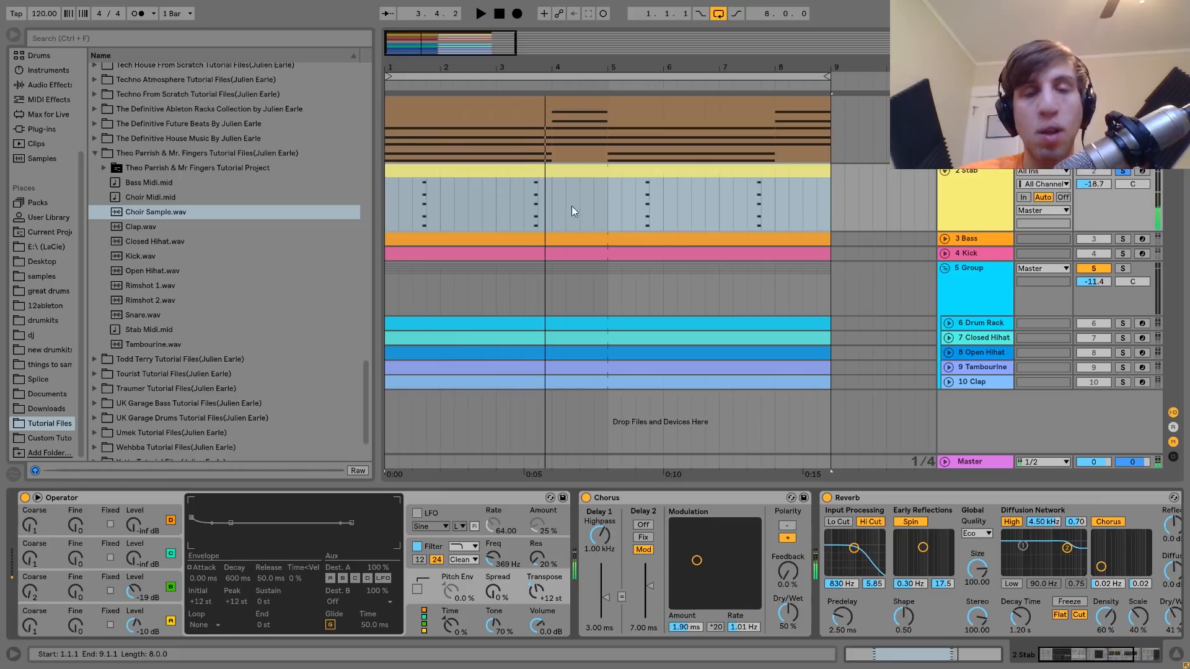
# Step: Open the Stab clip's notes, select the first F2 to G3 chord, and return to the device chain
pyautogui.doubleClick(455, 176)
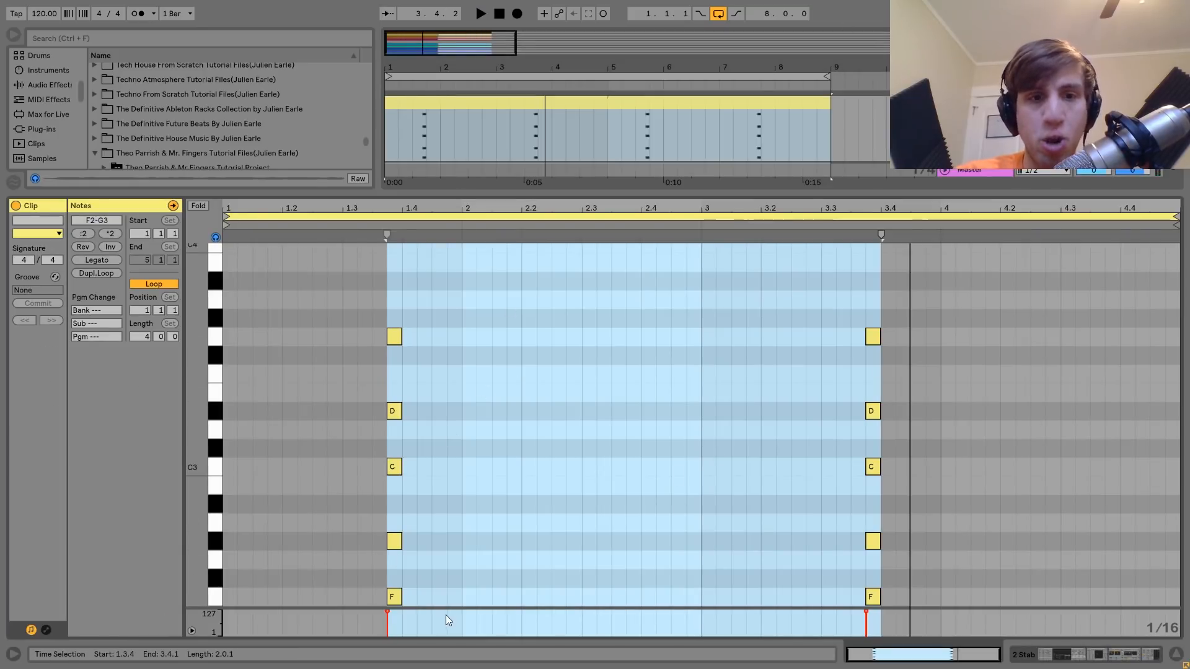
pyautogui.moveTo(394, 296); pyautogui.dragTo(402, 616)
pyautogui.hotkey('shift', 'Tab')
# Step: Turn off the Stab track's solo and play the full loop
pyautogui.click(1123, 172)
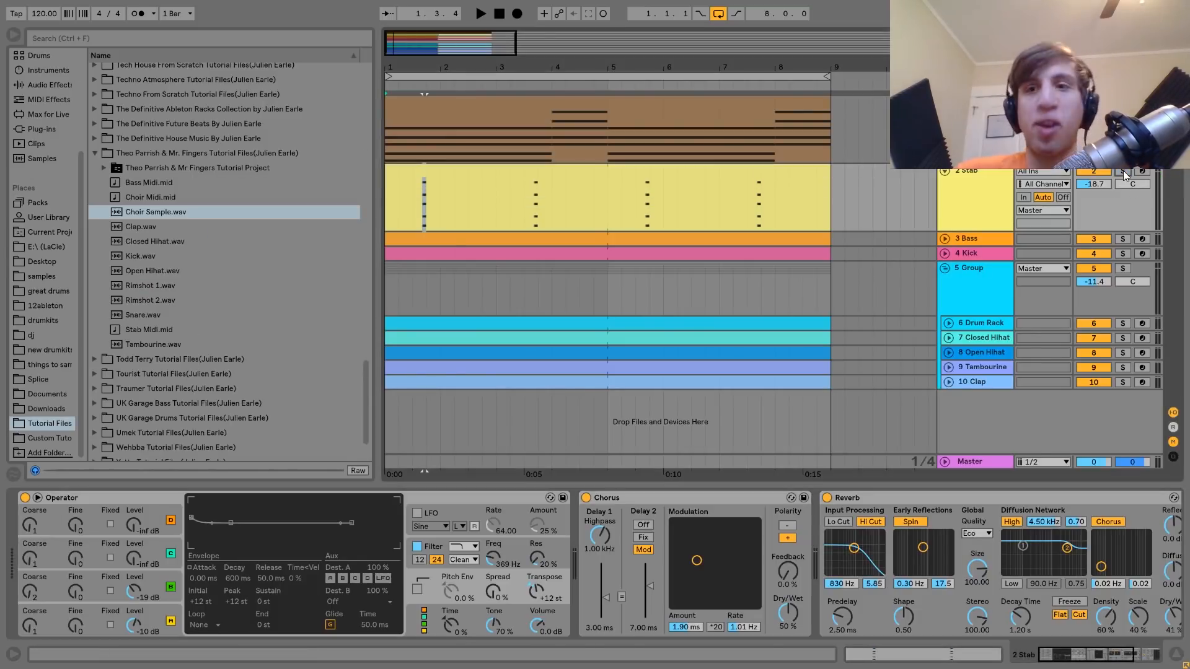
pyautogui.press('space')
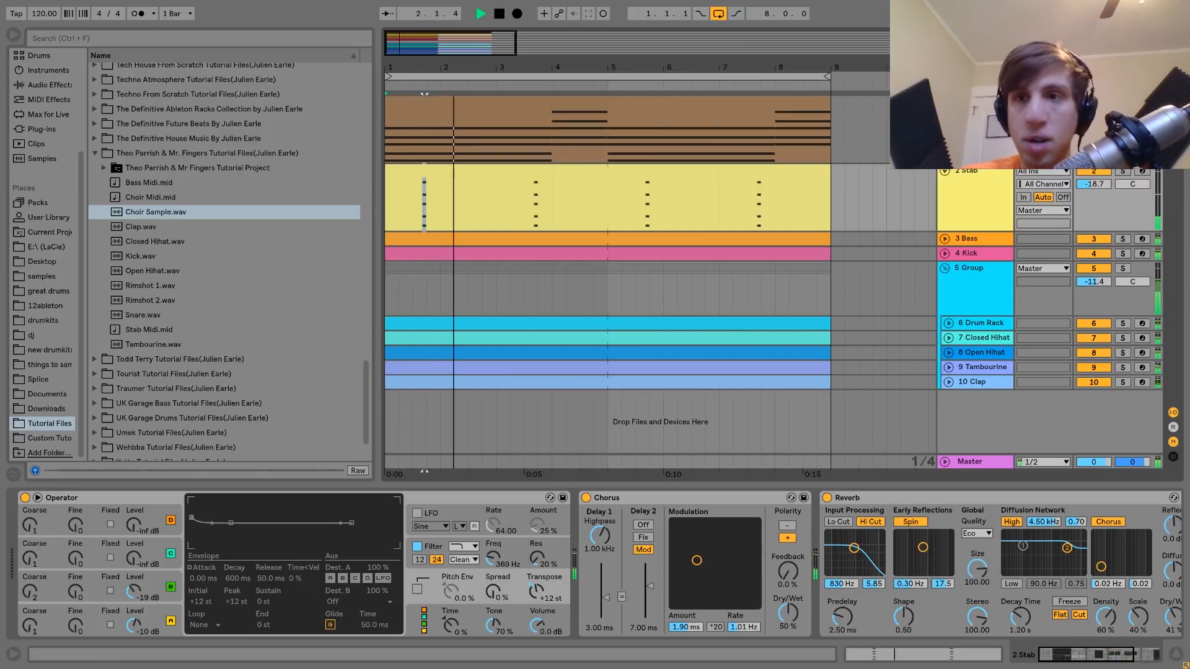
pyautogui.click(968, 183)
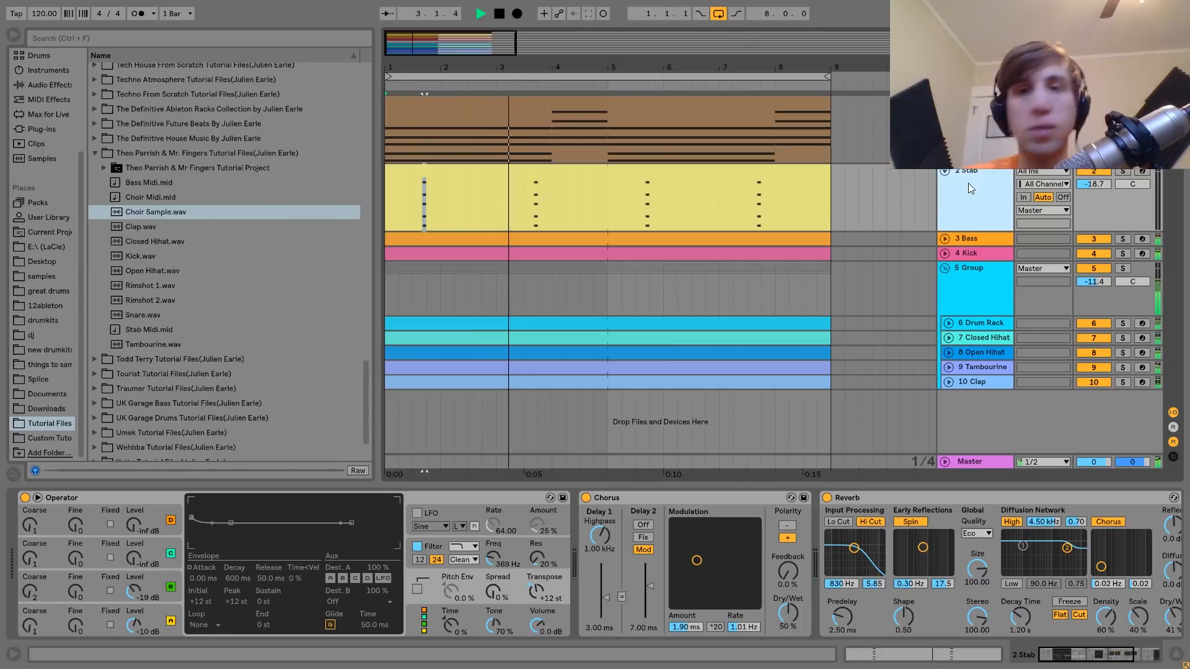
pyautogui.press('space')
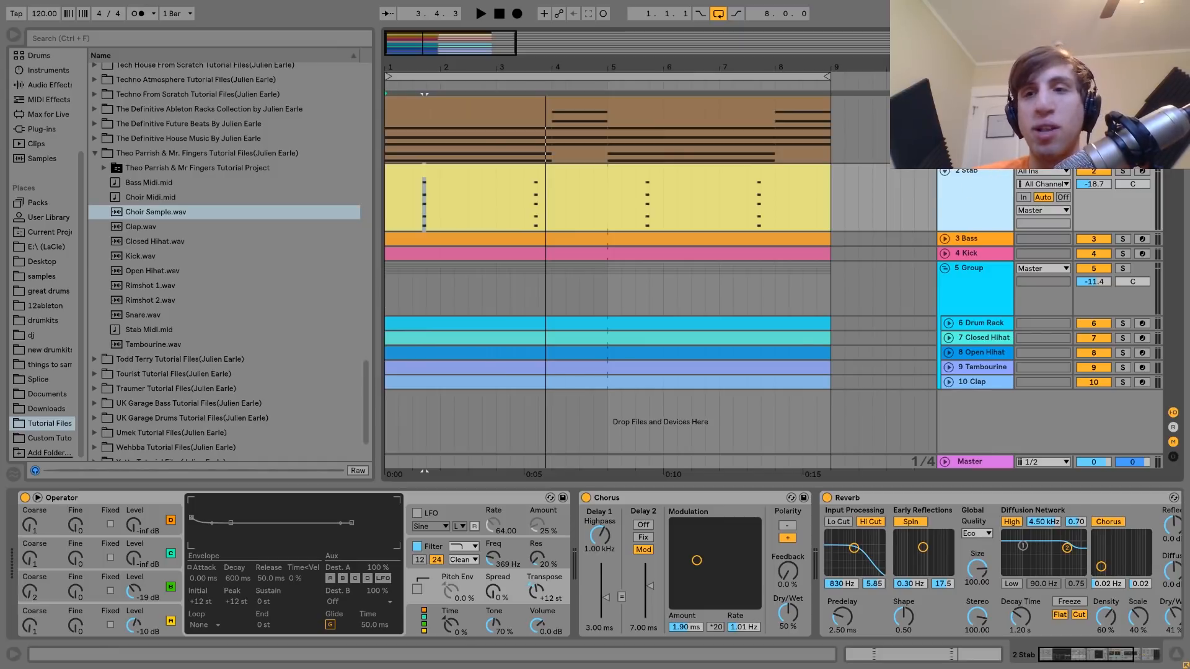
# Step: Replay the opening bars of the full loop several times to hear how the stab sits in the mix
pyautogui.press('space')
pyautogui.click(1091, 172)
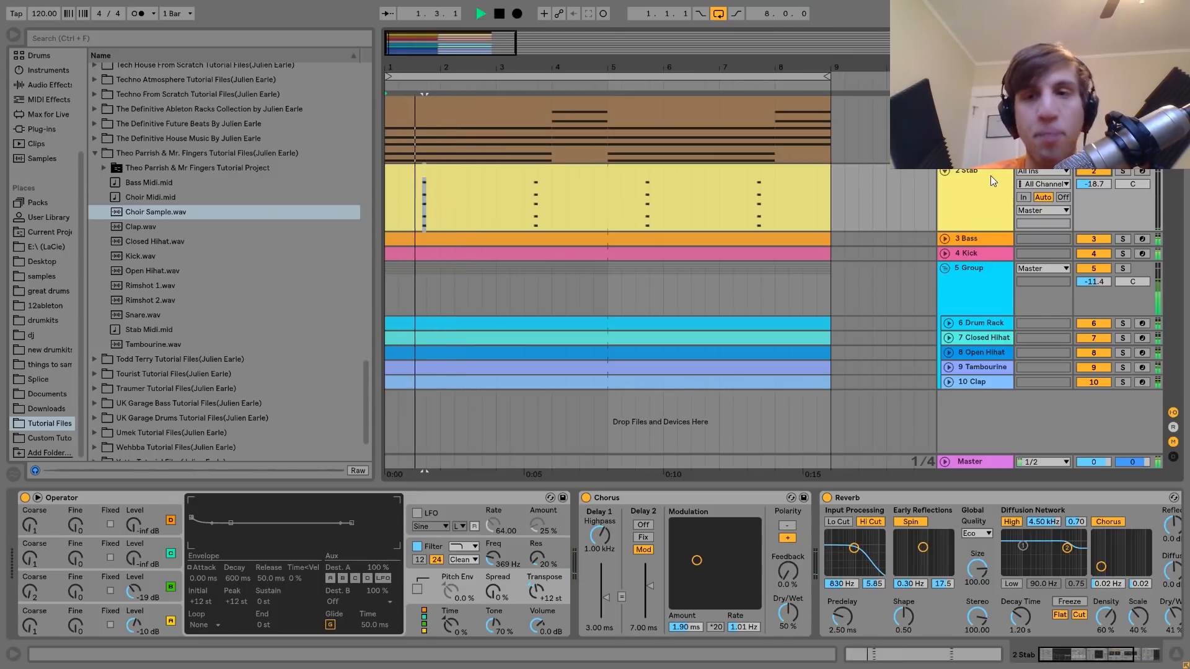
pyautogui.press('space')
pyautogui.press('space')
pyautogui.click(973, 195)
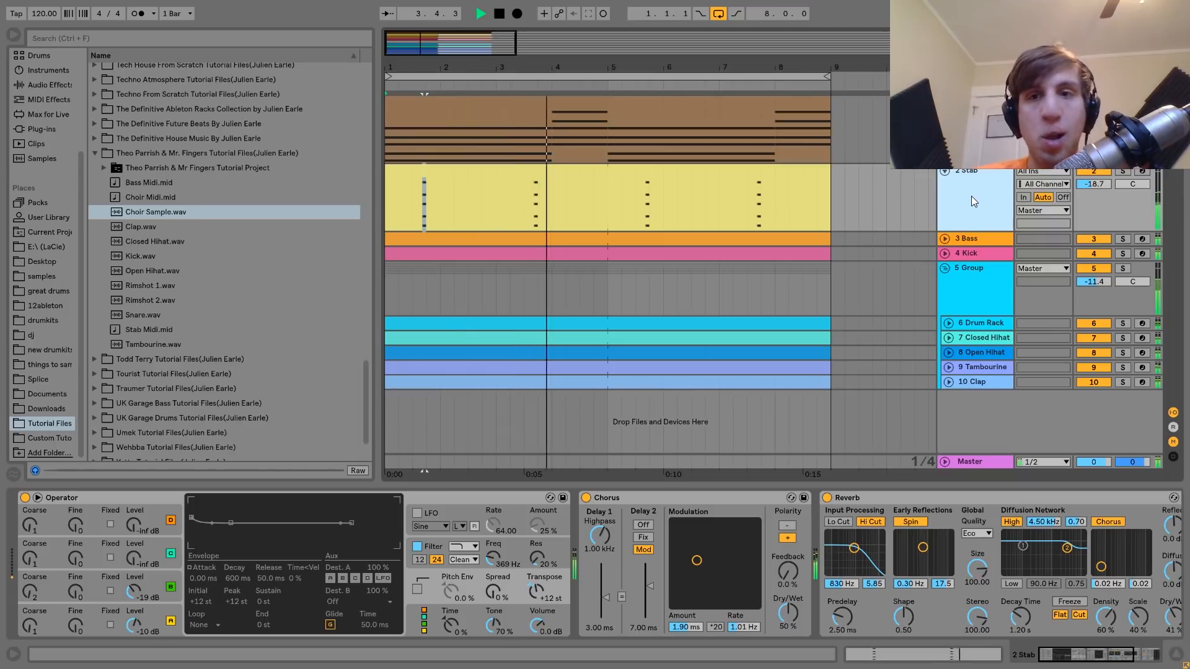
pyautogui.press('space')
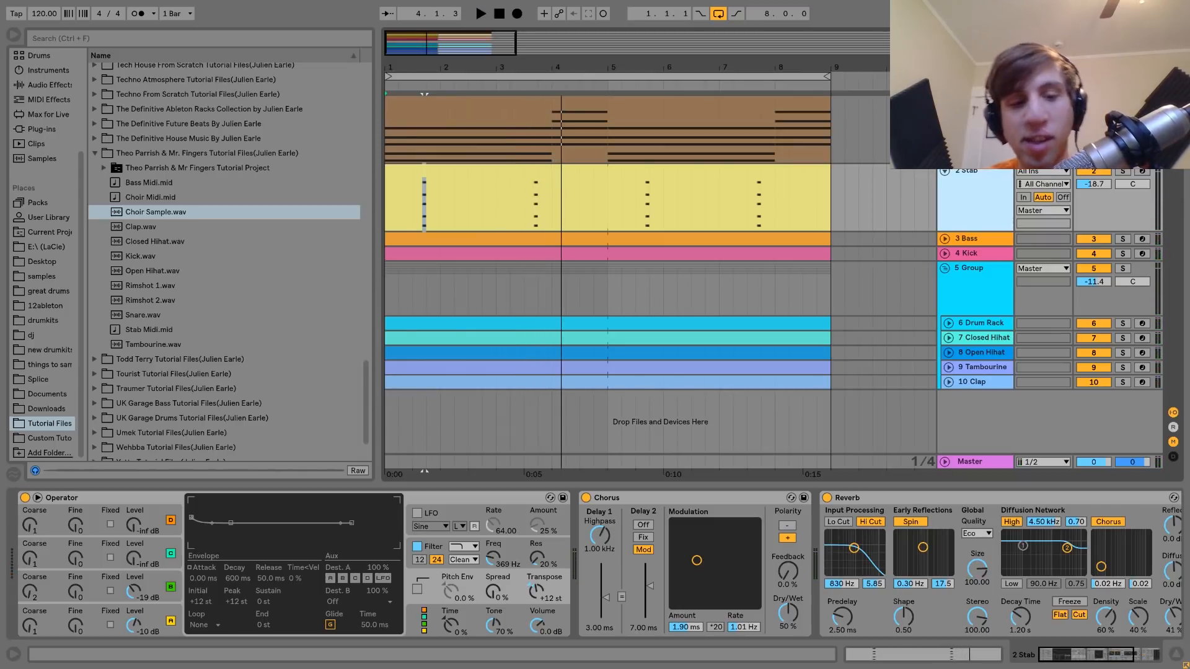
pyautogui.press('space')
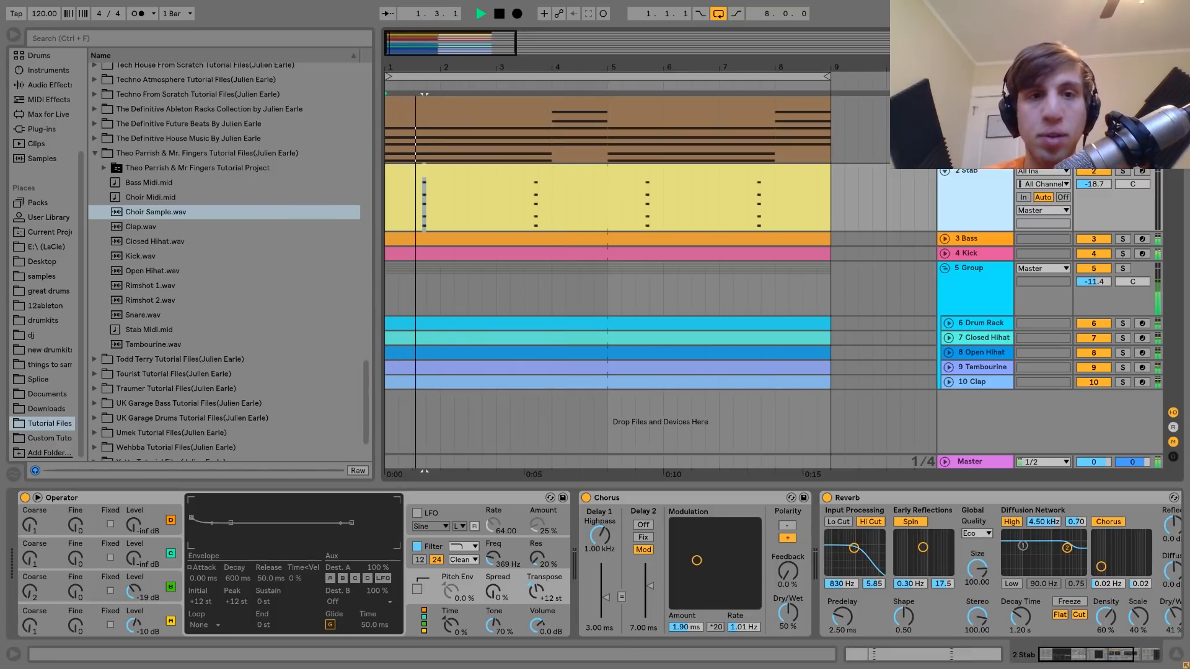
pyautogui.press('space')
pyautogui.press('space')
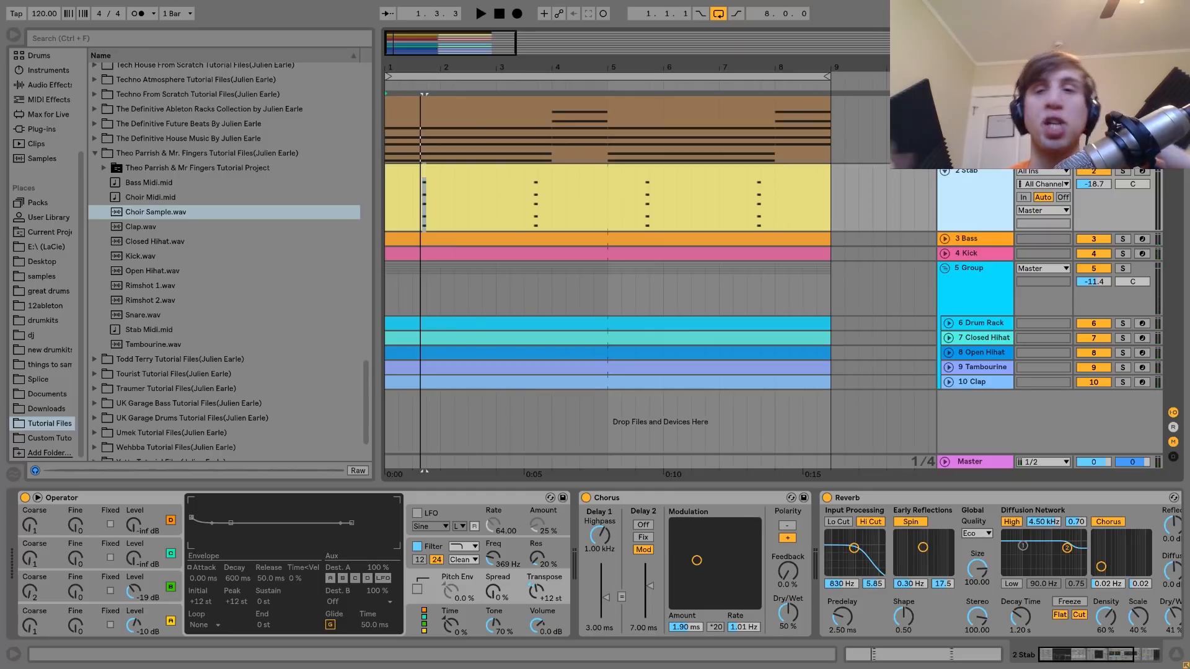
pyautogui.press('space')
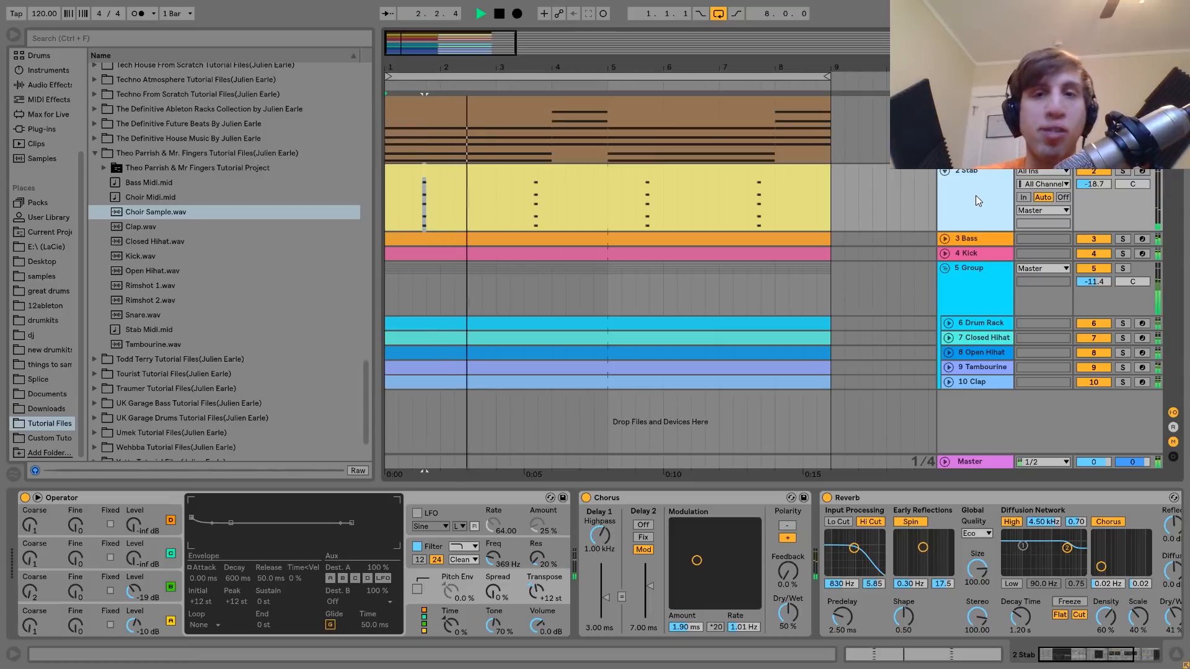
# Step: Solo the Stab track and examine the settings of Operator's oscillators A and B and its filter
pyautogui.click(1125, 173)
pyautogui.click(1122, 172)
pyautogui.press('space')
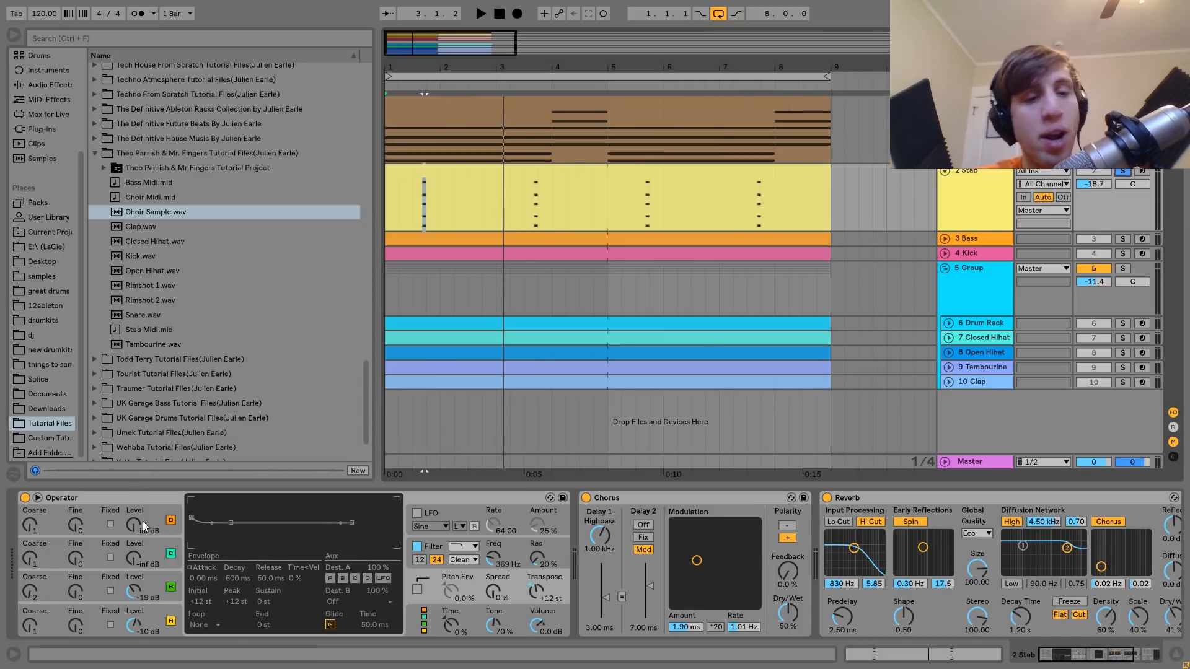
pyautogui.click(160, 597)
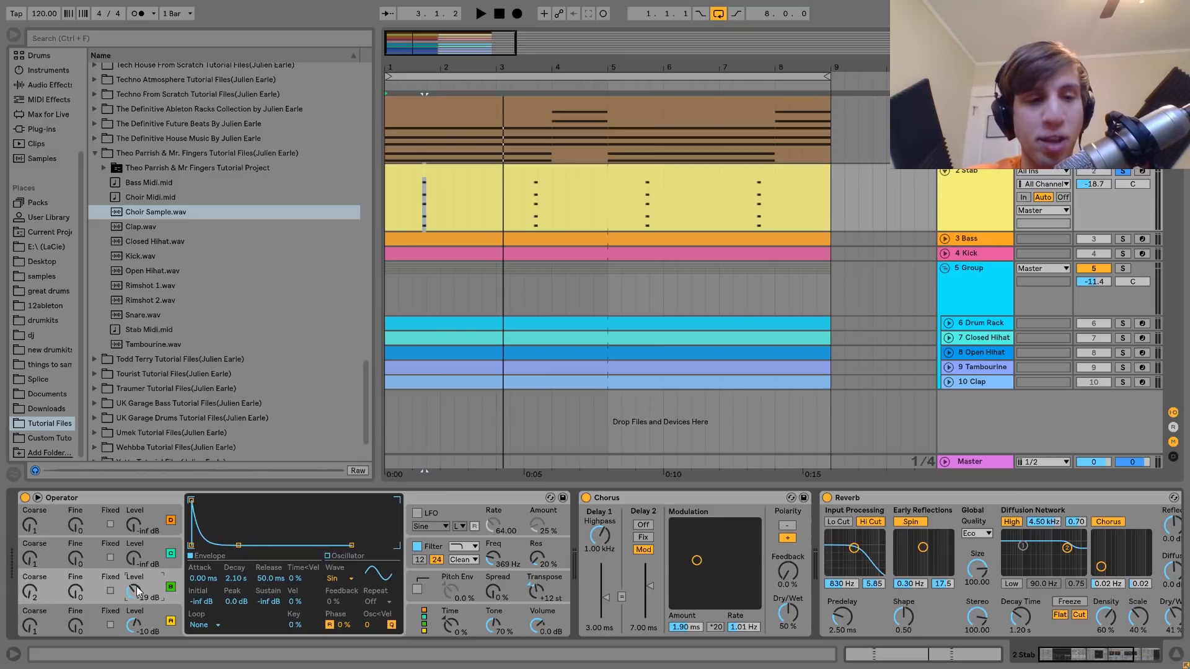
pyautogui.click(162, 616)
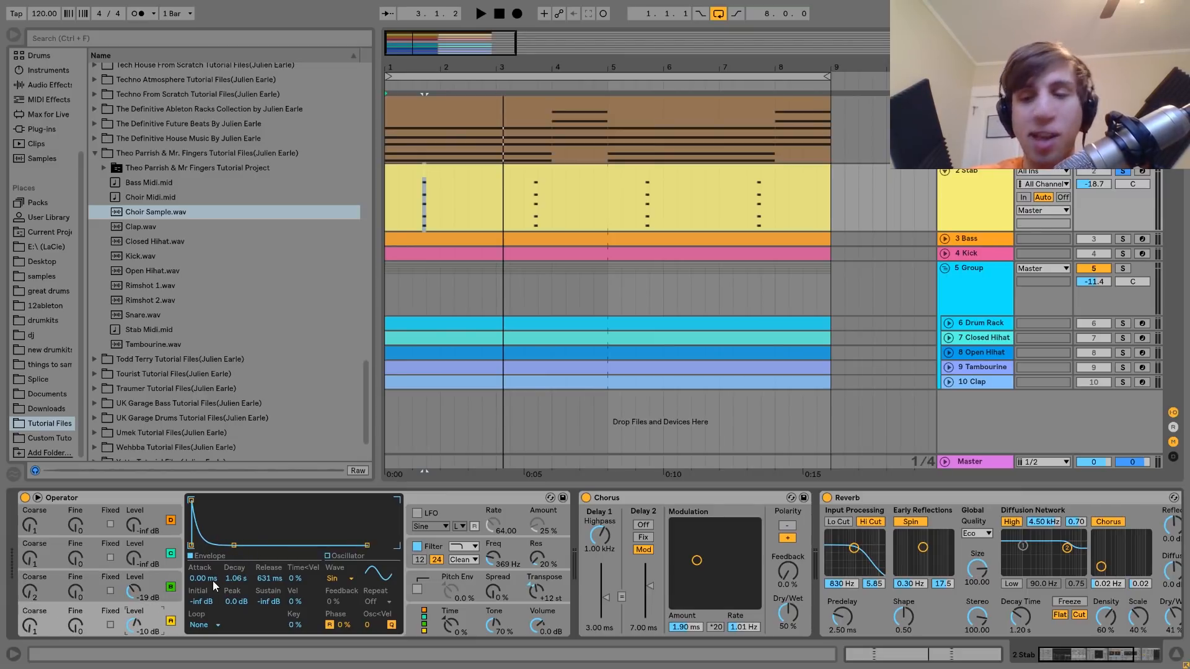
pyautogui.click(31, 591)
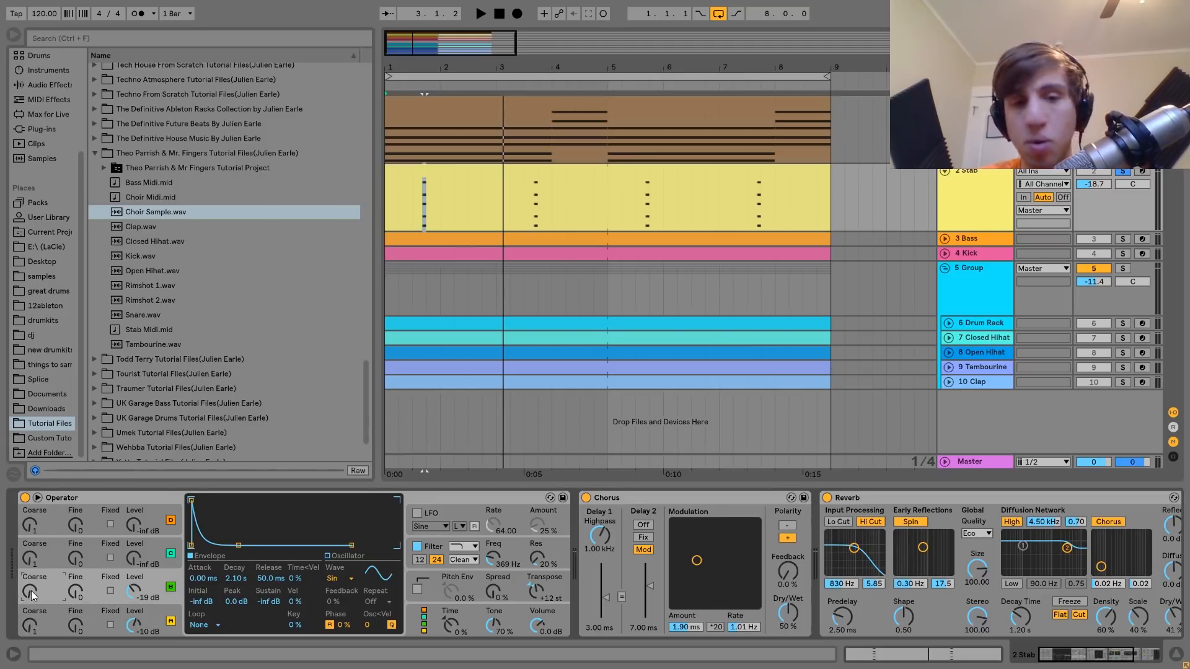
pyautogui.click(431, 555)
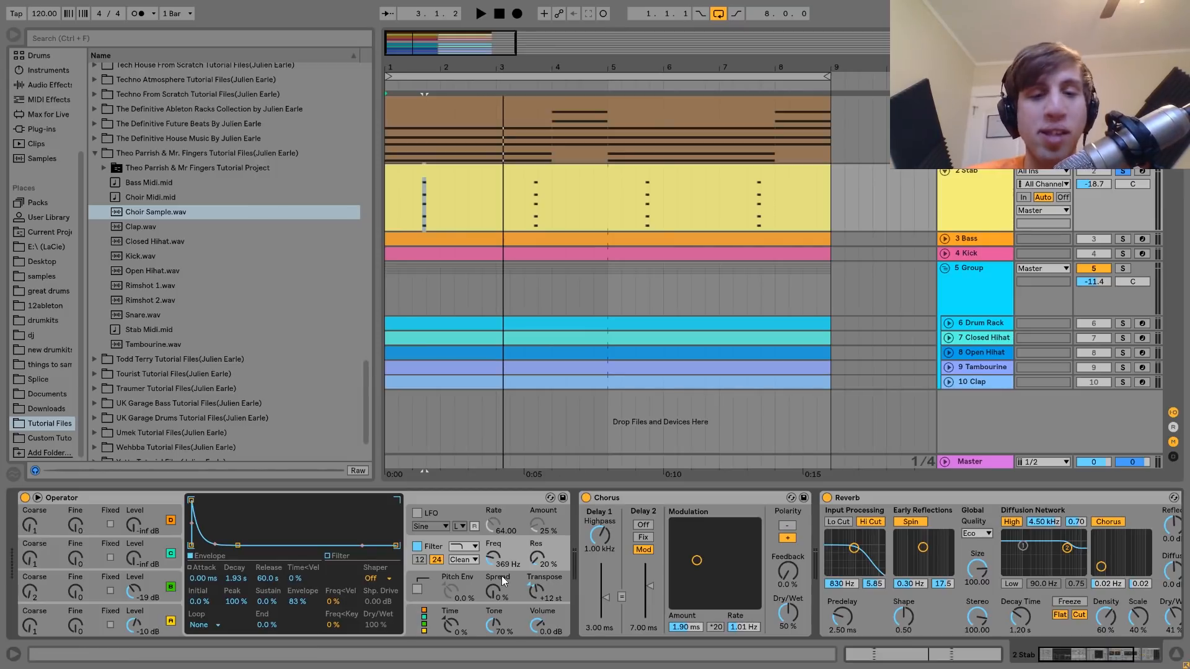
# Step: Compare the soloed stab with Operator's filter switched off and back on
pyautogui.click(416, 548)
pyautogui.press('space')
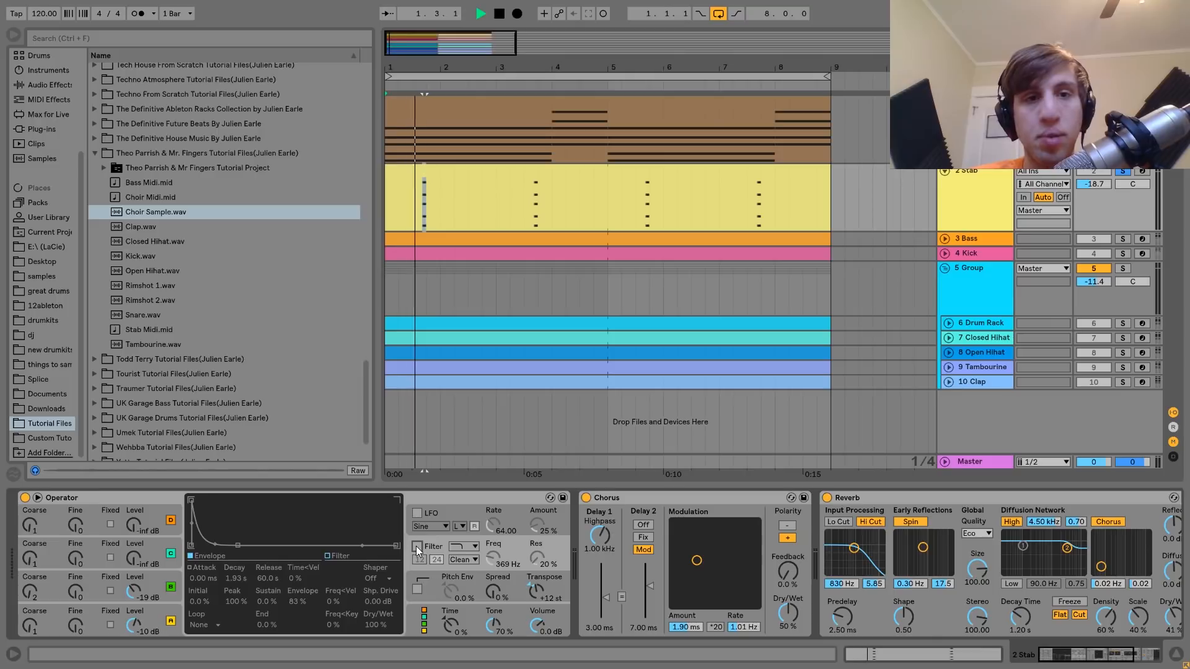
pyautogui.click(416, 547)
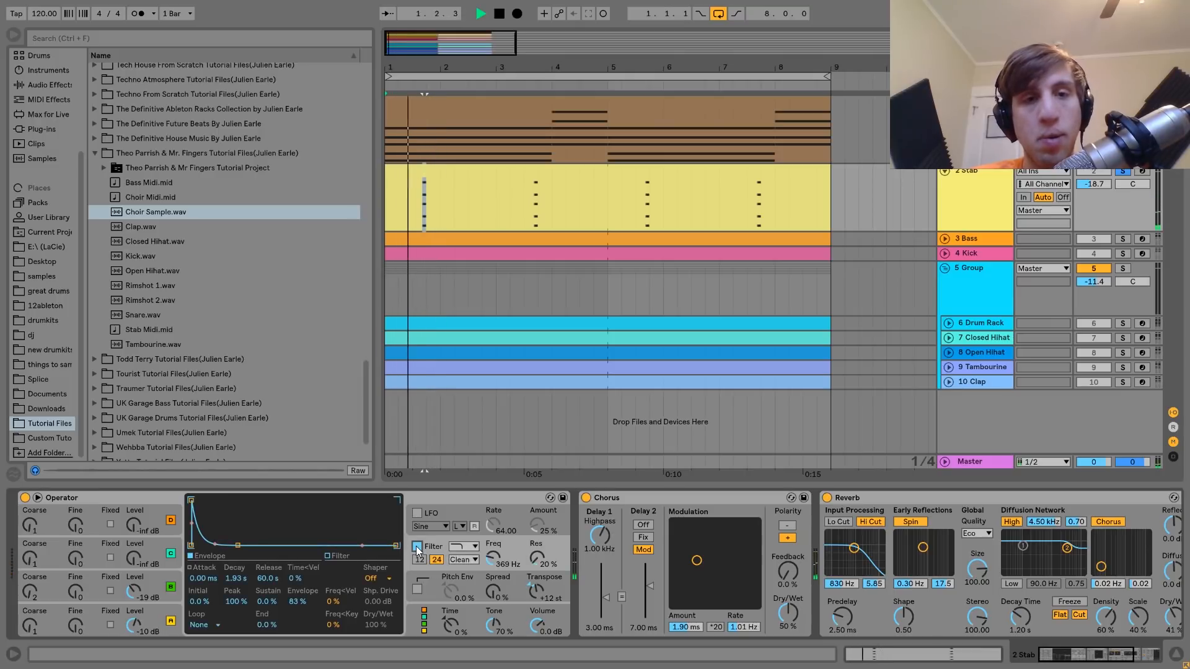
pyautogui.press('space')
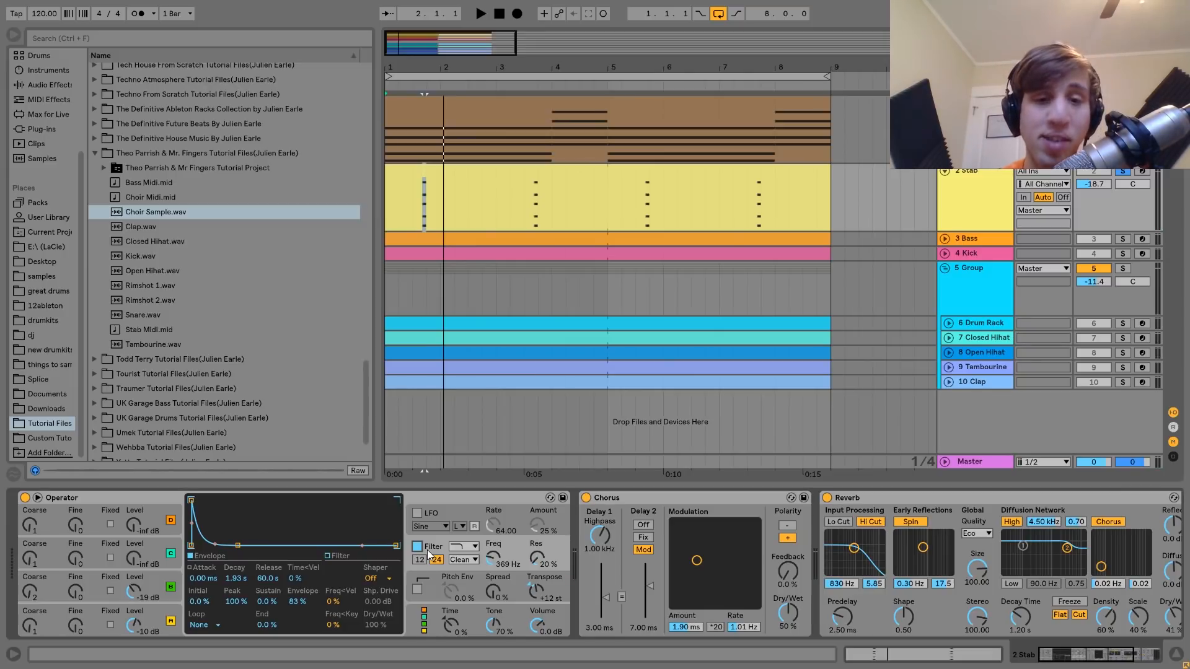
# Step: Compare the soloed stab with the Chorus bypassed and re-enabled, replaying the opening bars each time
pyautogui.hscroll(3, 426, 549)
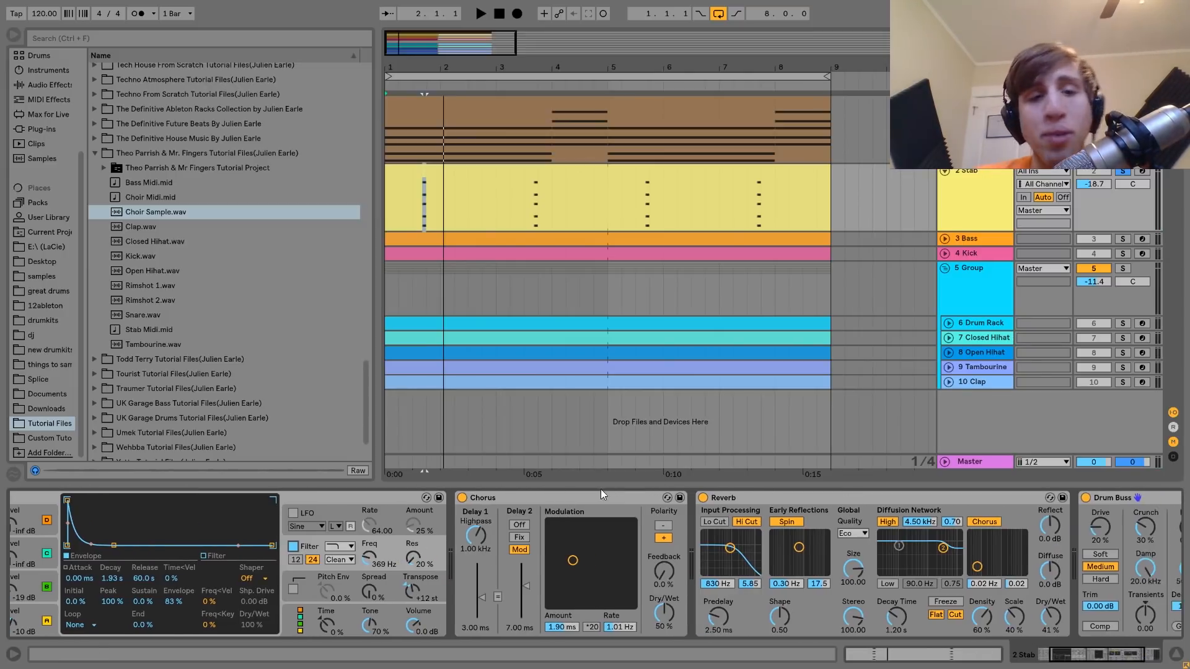
pyautogui.click(462, 498)
pyautogui.press('space')
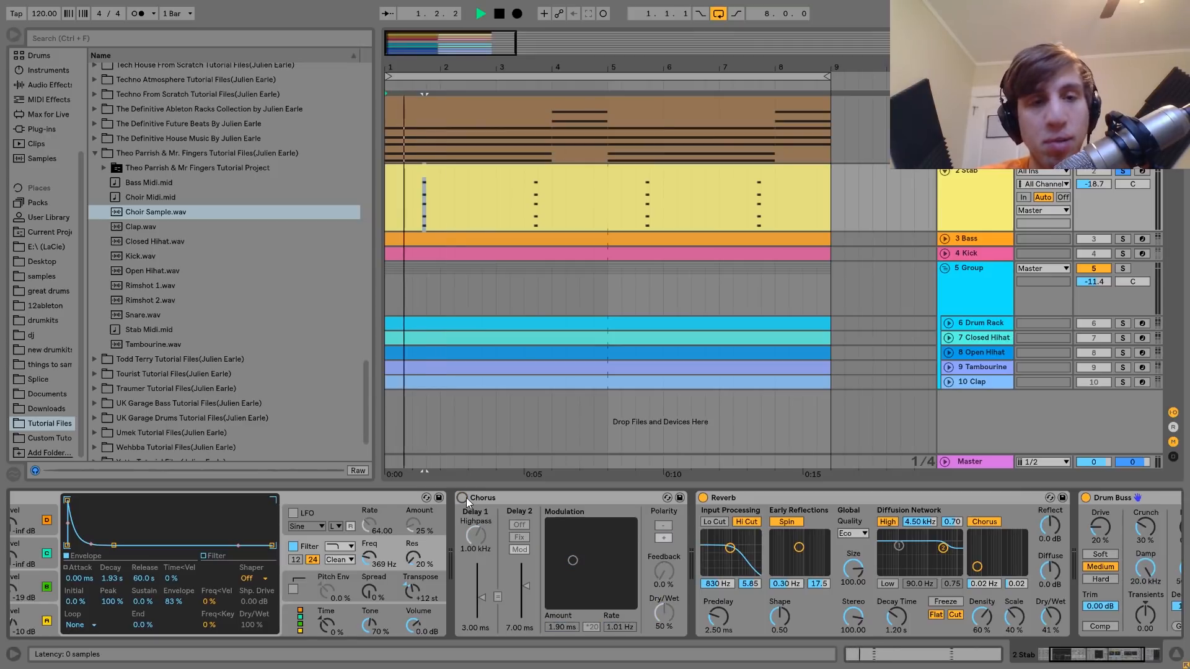
pyautogui.press('space')
pyautogui.click(462, 498)
pyautogui.press('space')
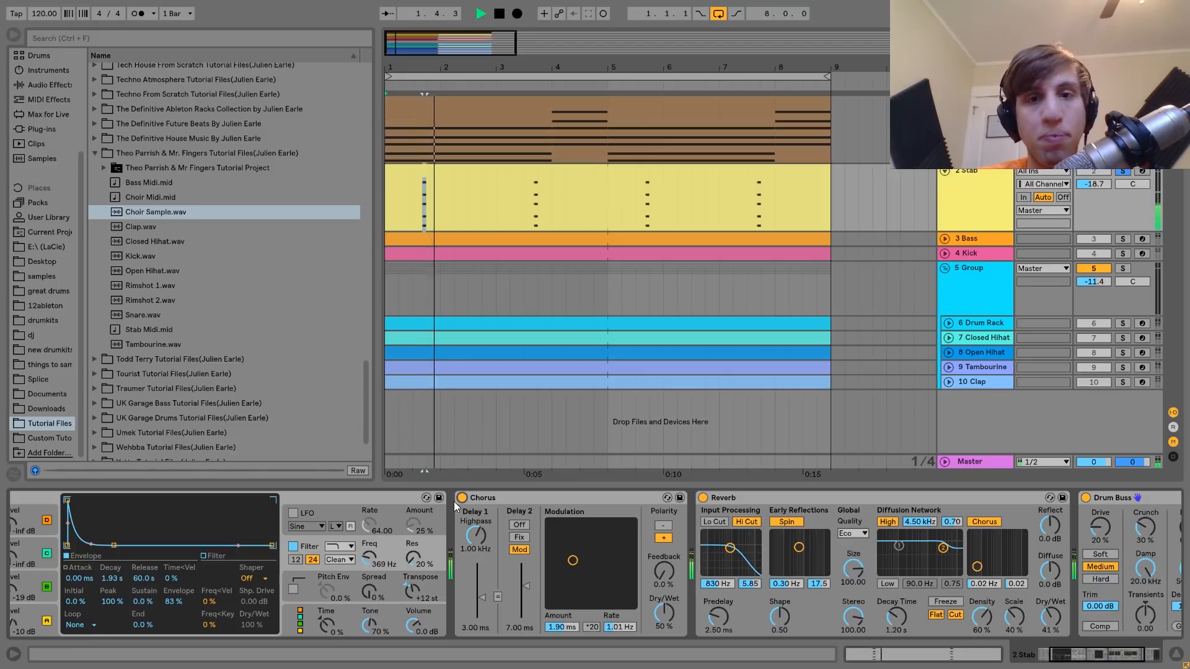
pyautogui.hscroll(-4, 552, 533)
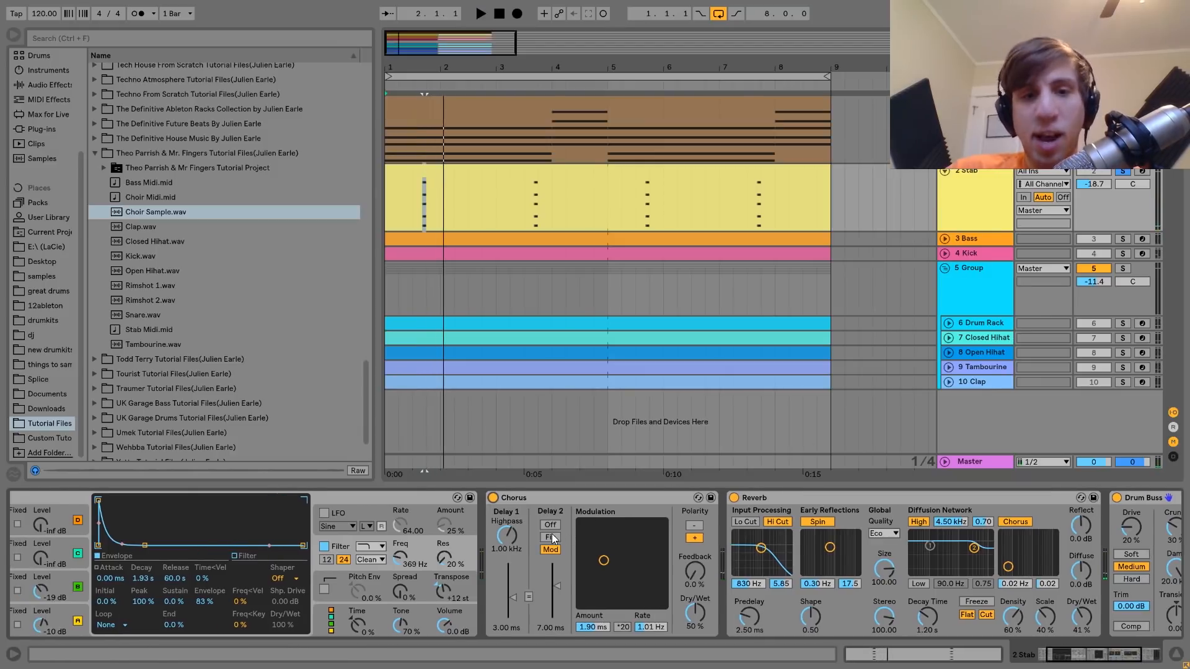
pyautogui.hscroll(5, 548, 634)
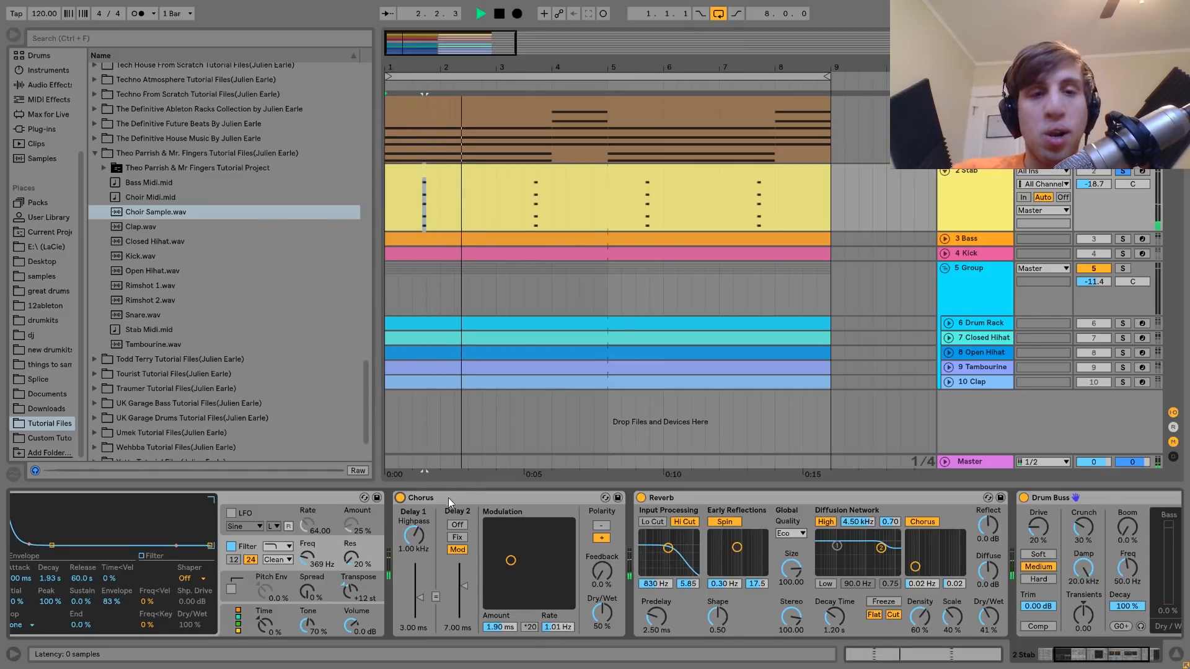
pyautogui.click(400, 499)
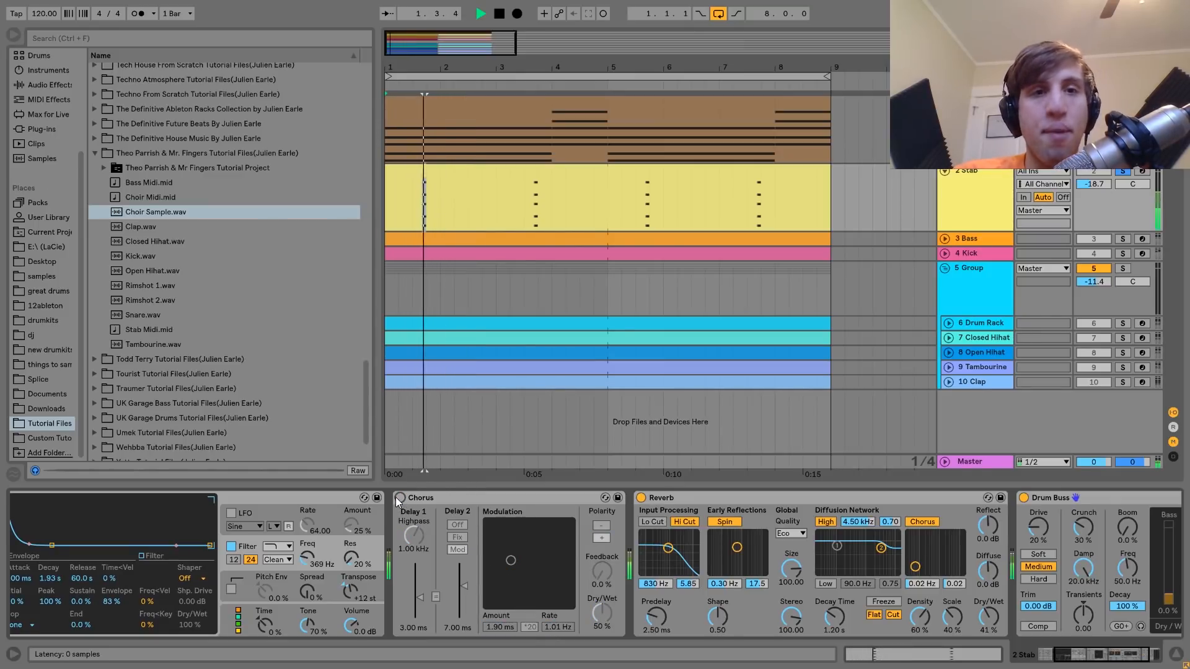
pyautogui.click(400, 499)
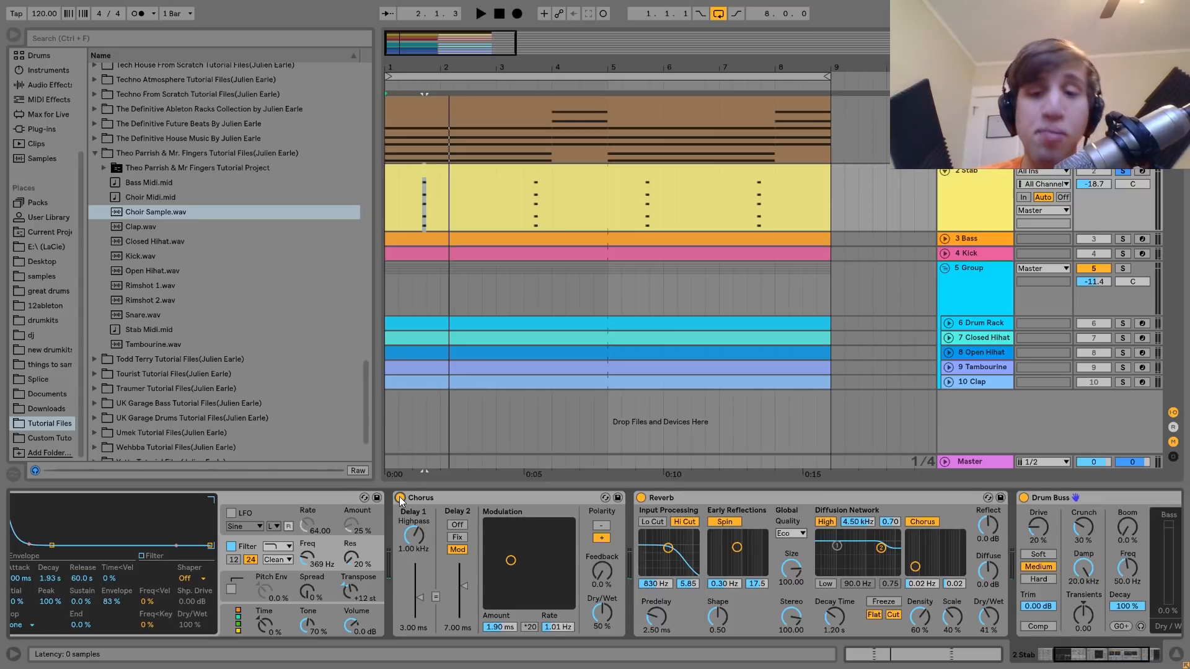
# Step: Compare the soloed stab with the Reverb bypassed and re-enabled while playing the opening bars
pyautogui.scroll(-3, 400, 500)
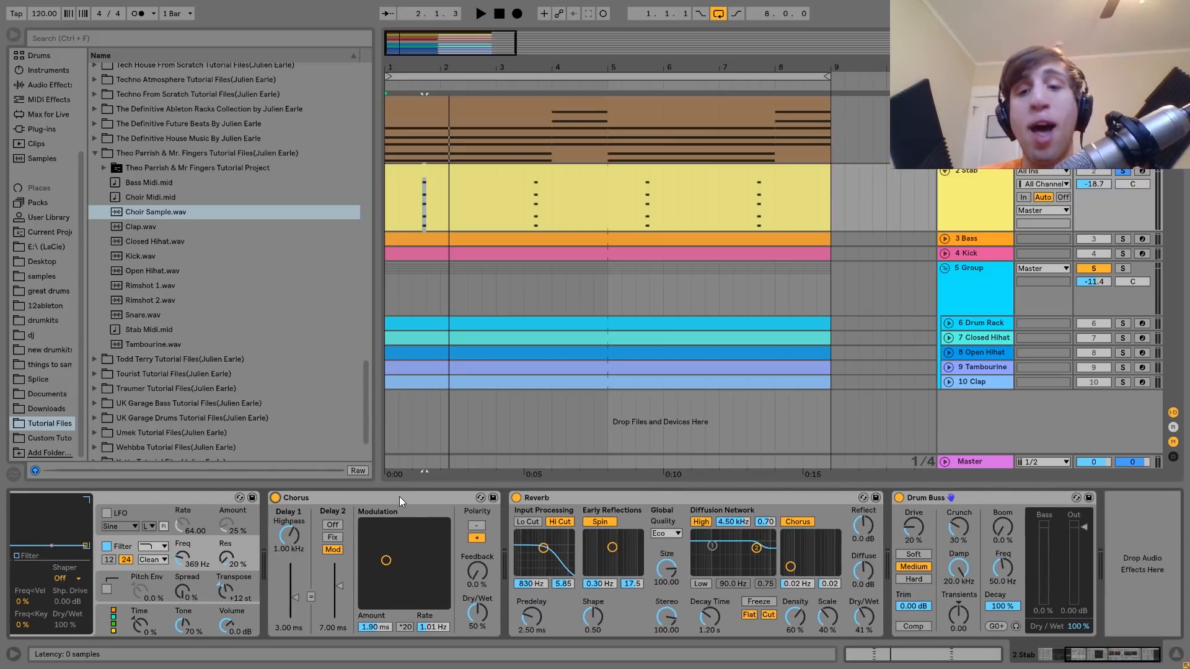
pyautogui.click(517, 499)
pyautogui.press('space')
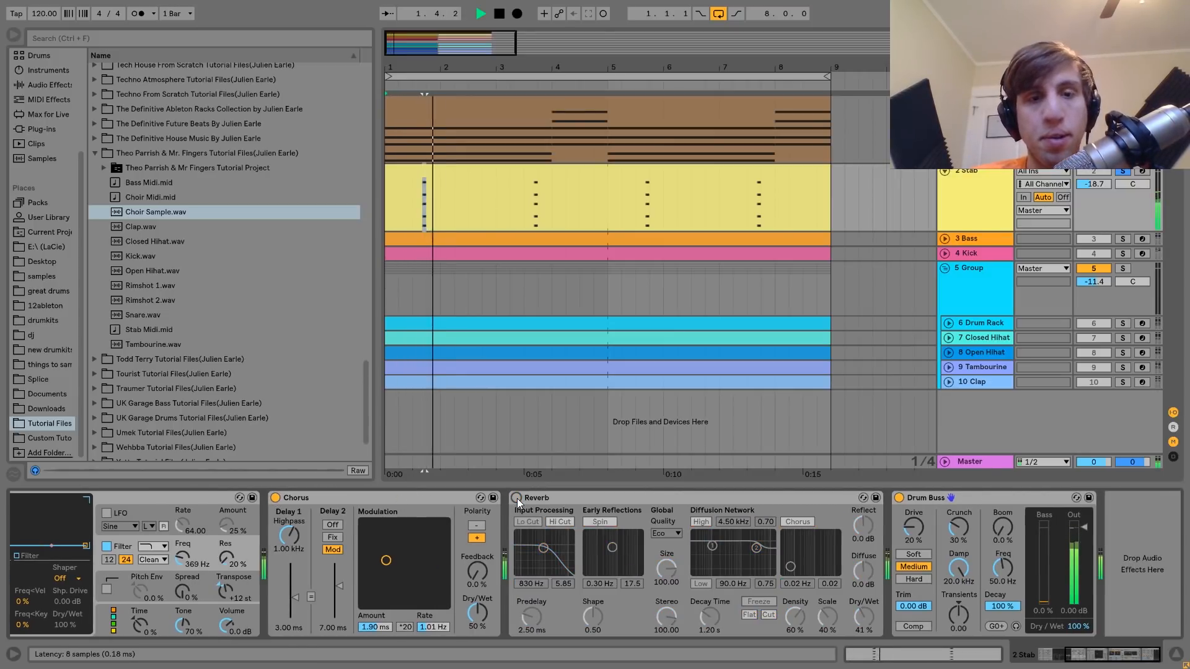
pyautogui.click(517, 500)
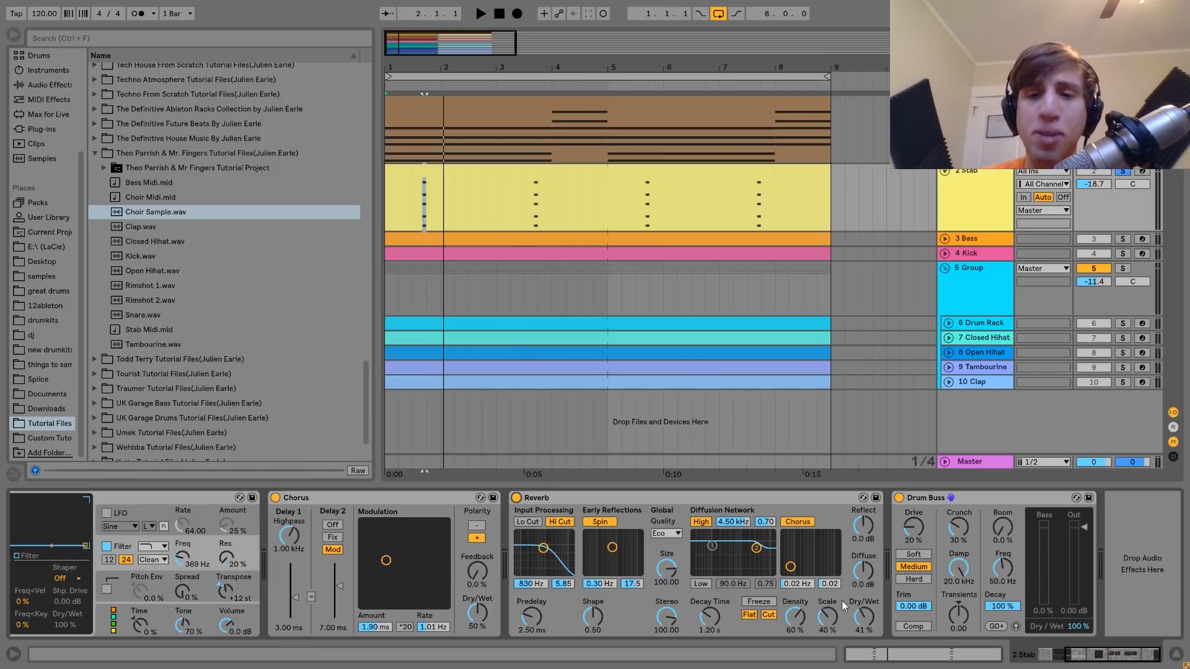
# Step: Compare the soloed stab with Drum Buss switched off and back on, playing from just before the first stab hit
pyautogui.click(934, 498)
pyautogui.press('space')
pyautogui.moveTo(424, 68); pyautogui.dragTo(436, 130)
pyautogui.press('space')
pyautogui.click(422, 211)
pyautogui.press('space')
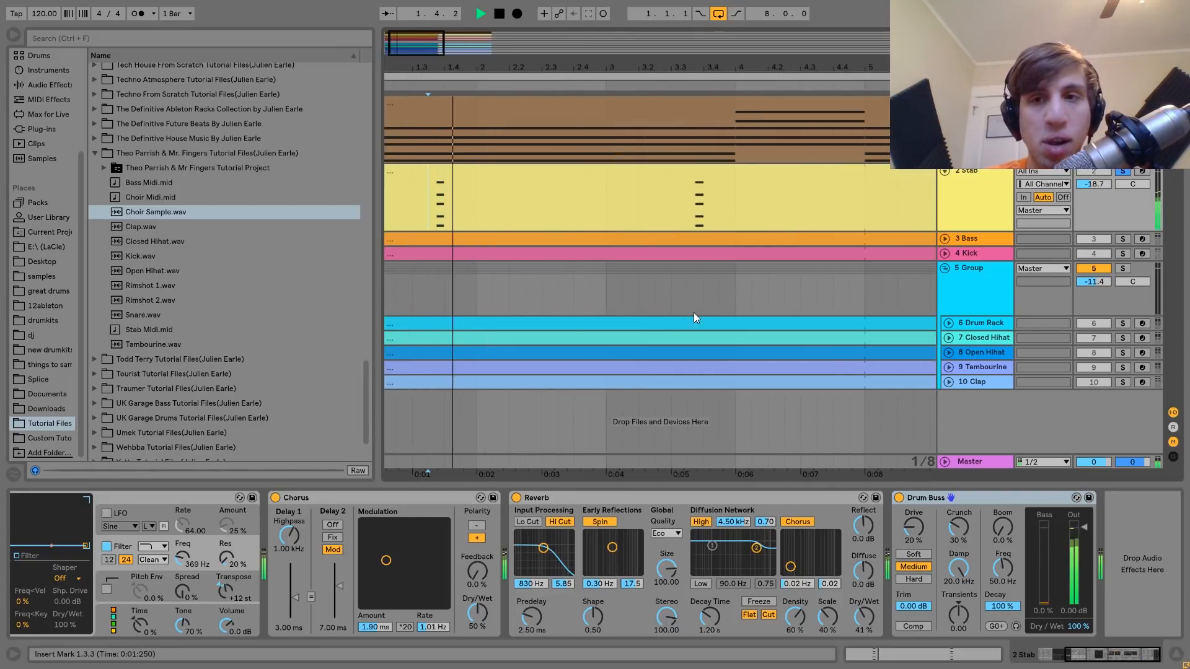
pyautogui.click(898, 500)
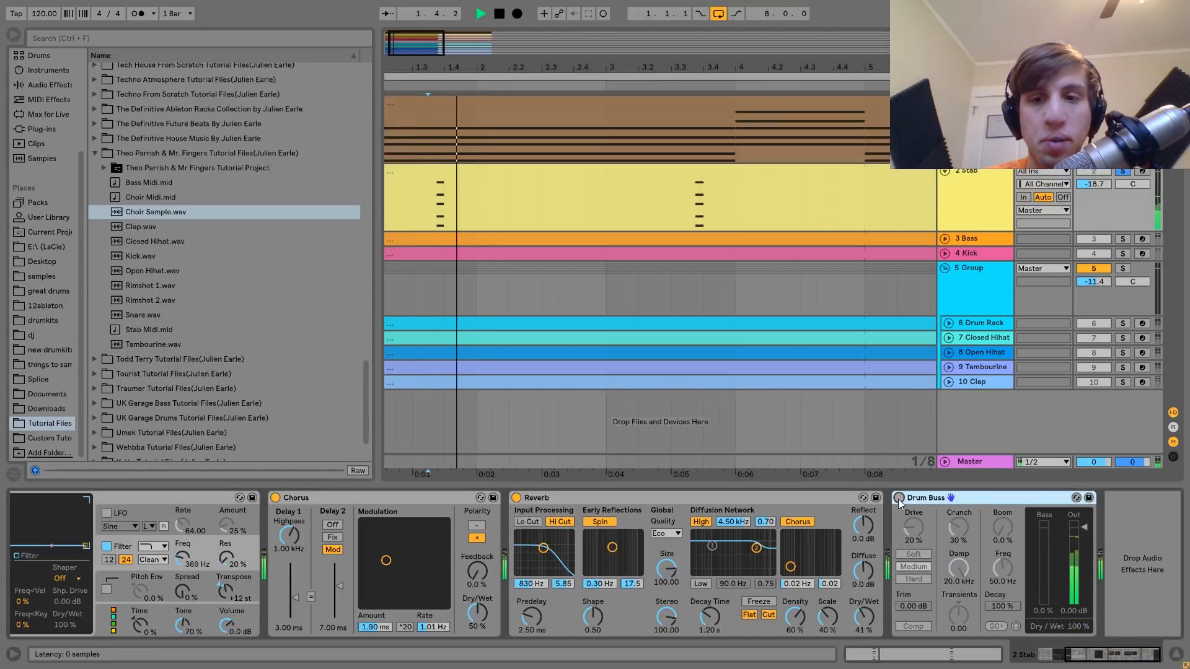
pyautogui.press('space')
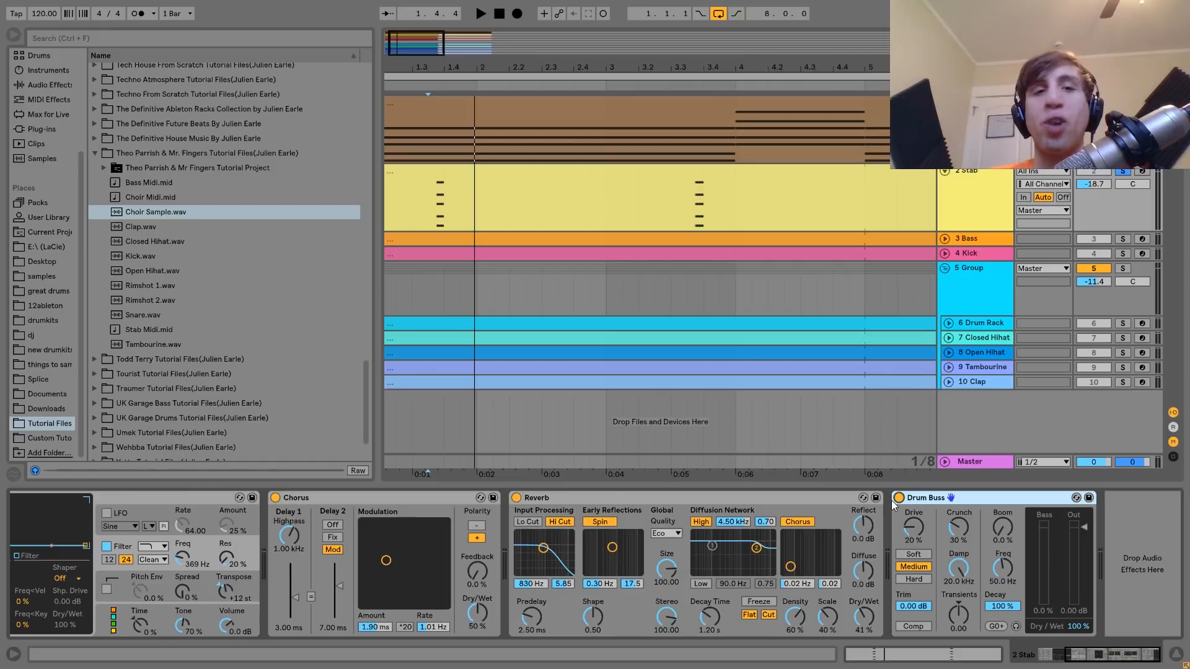
# Step: Unfold and solo the Bass track, and play its whole clip from the first bar
pyautogui.moveTo(519, 65)
pyautogui.mouseDown()
pyautogui.moveTo(518, 12)
pyautogui.moveTo(519, 44)
pyautogui.mouseUp()
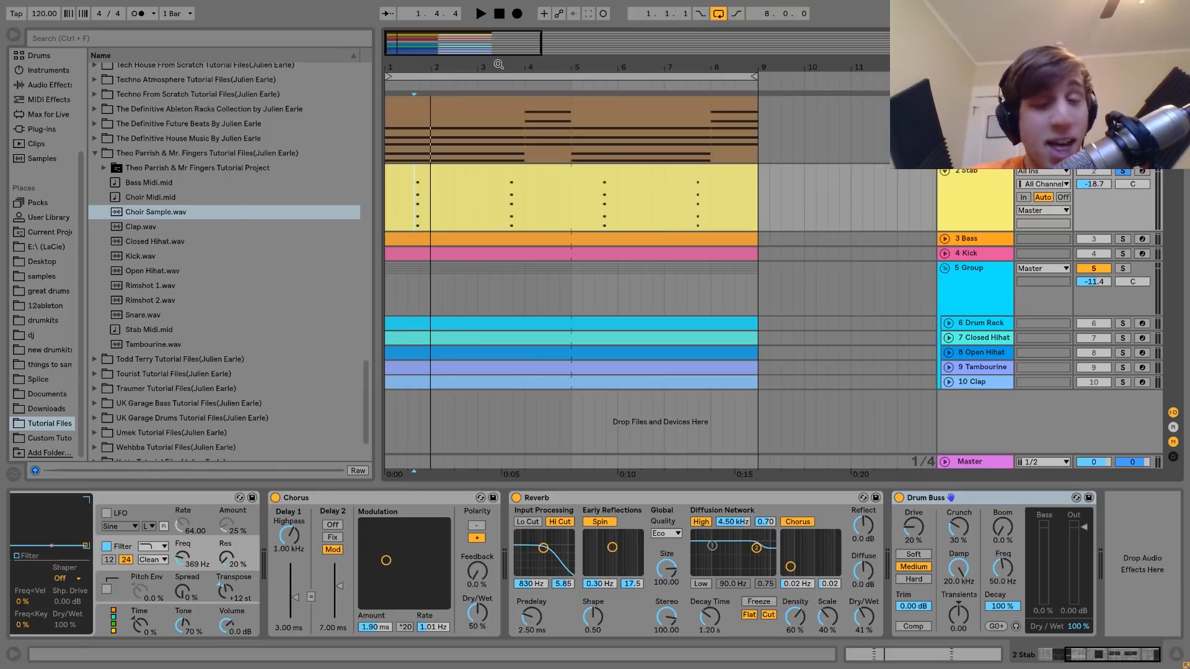
pyautogui.doubleClick(992, 241)
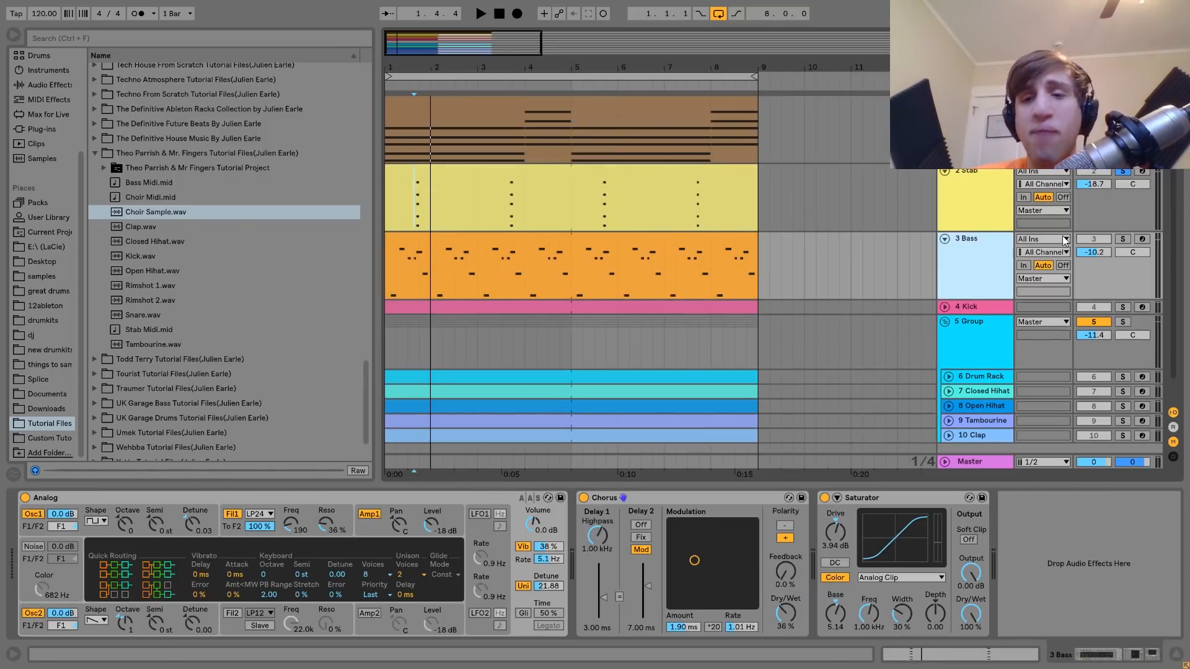
pyautogui.click(1125, 239)
pyautogui.click(708, 243)
pyautogui.press('space')
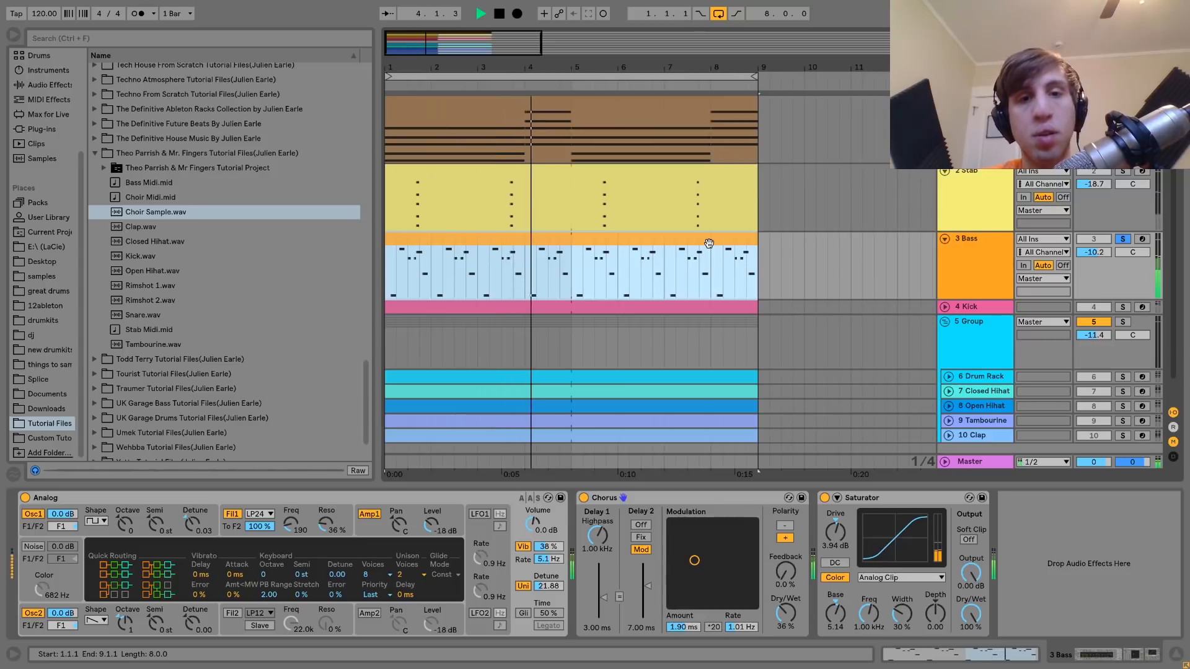
# Step: Stop playback, open the bass clip's notes, and inspect the first F0 and G#1 notes
pyautogui.doubleClick(709, 243)
pyautogui.press('space')
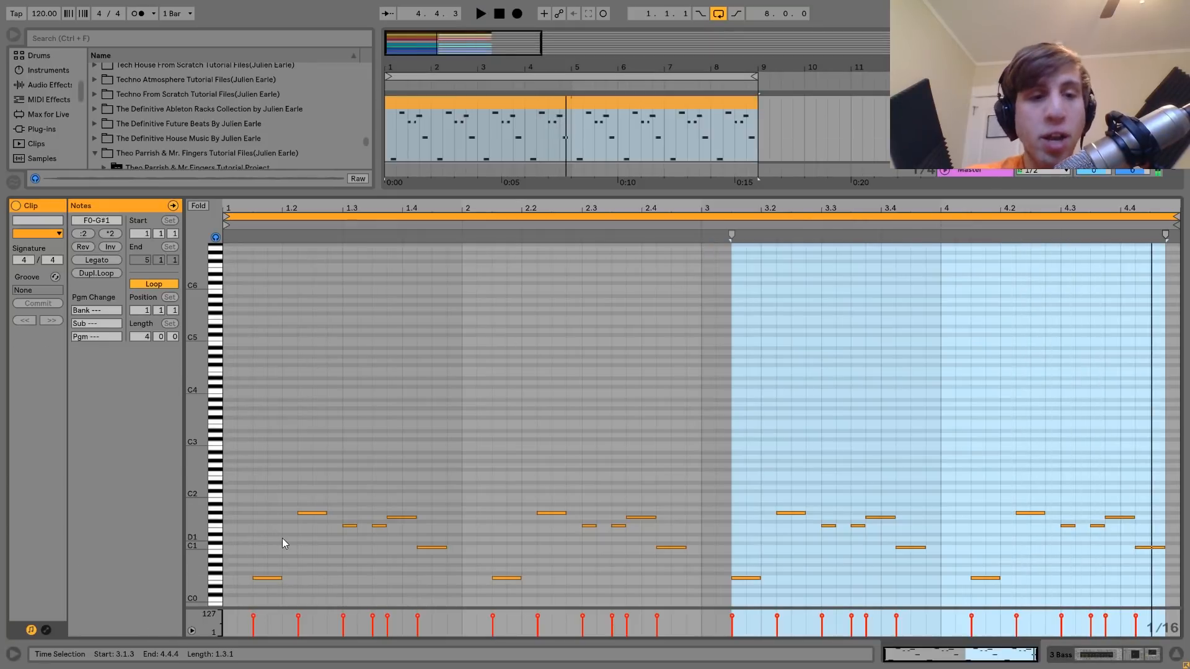
pyautogui.moveTo(213, 528); pyautogui.dragTo(242, 528)
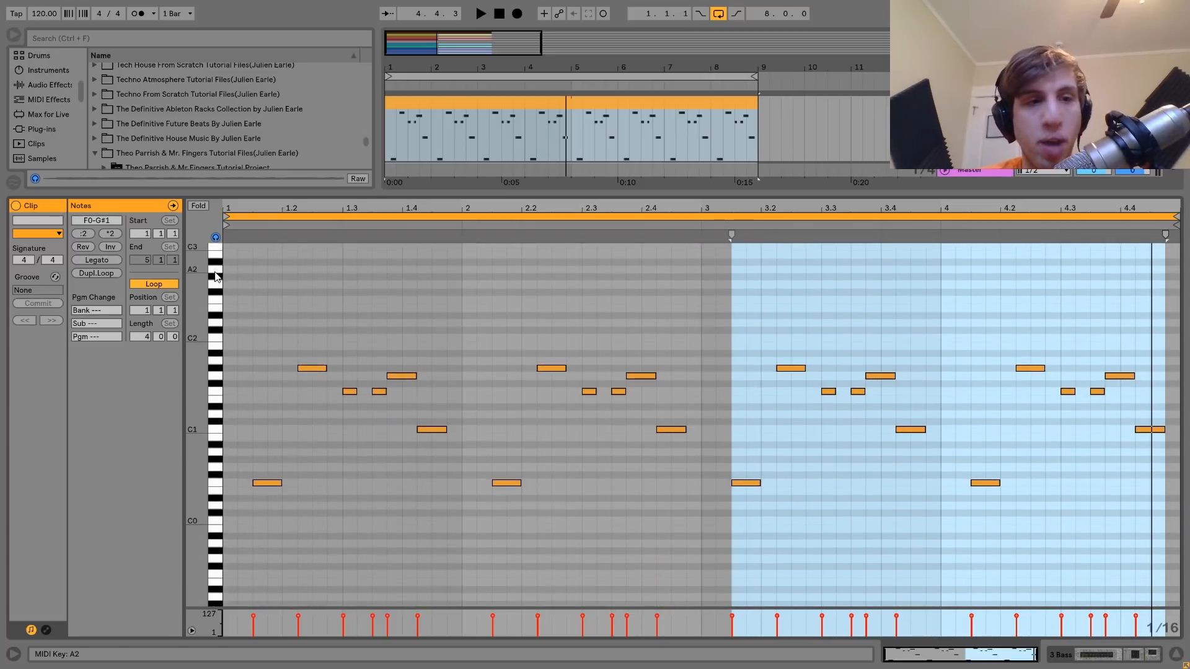
pyautogui.moveTo(290, 517); pyautogui.dragTo(239, 418)
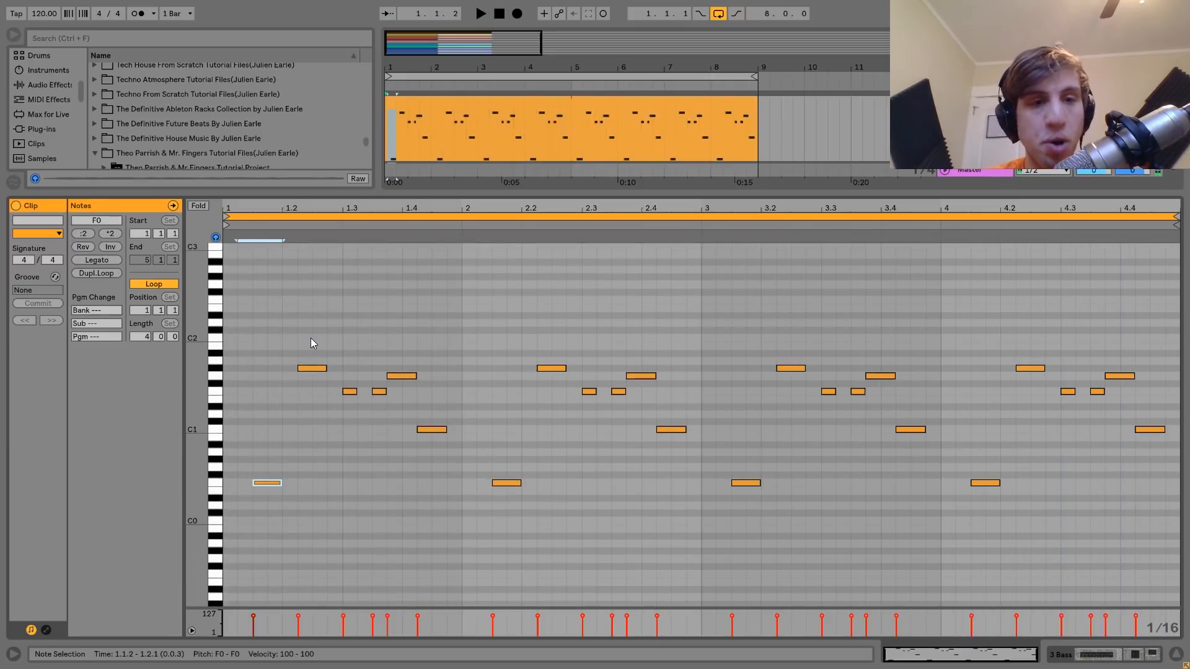
pyautogui.click(312, 368)
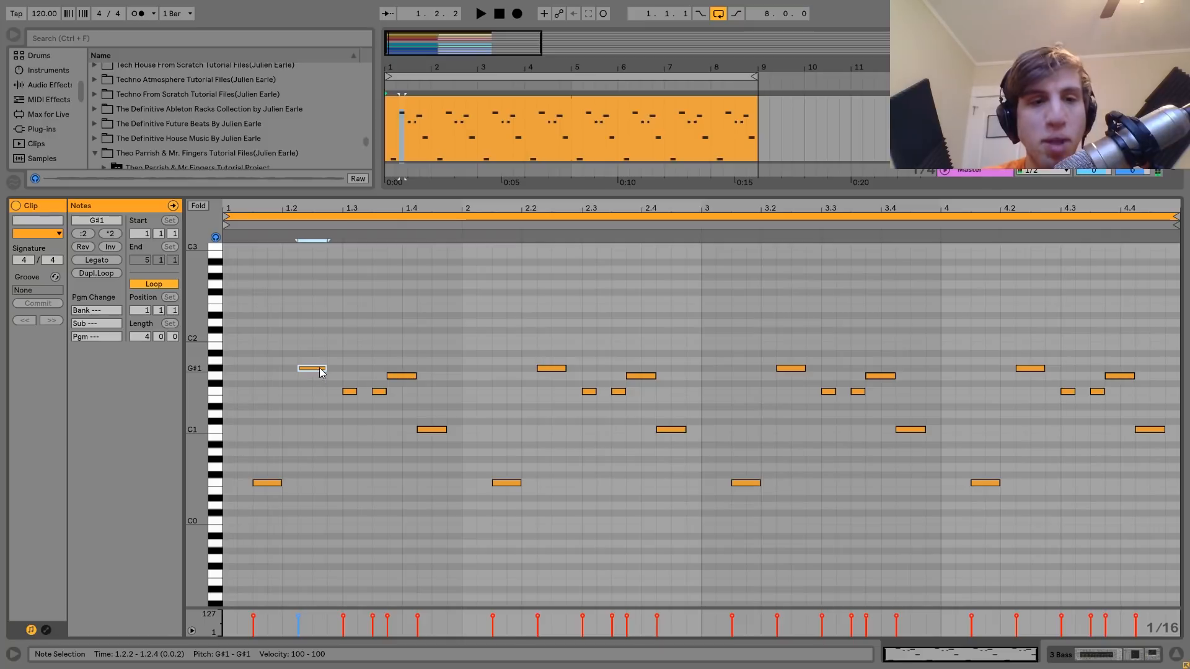
# Step: Remove the F1 note at 1.3.1, inspect the first bar's C1 and G1 notes, and redraw the note while the bassline plays
pyautogui.doubleClick(352, 392)
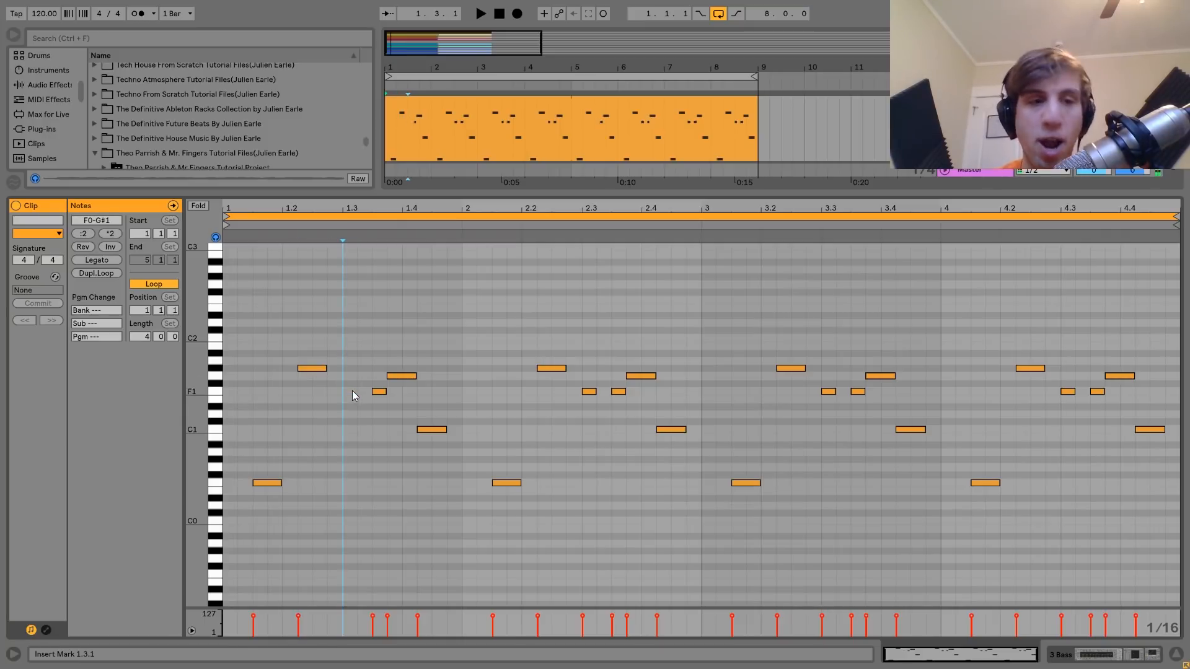
pyautogui.click(429, 429)
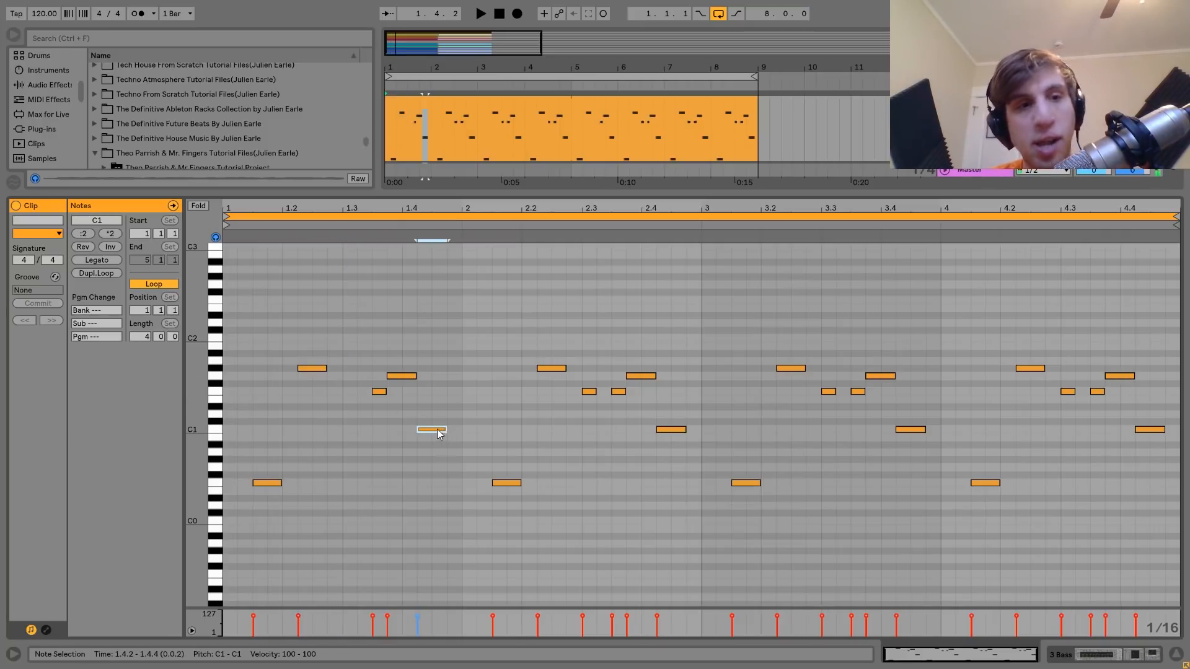
pyautogui.click(393, 378)
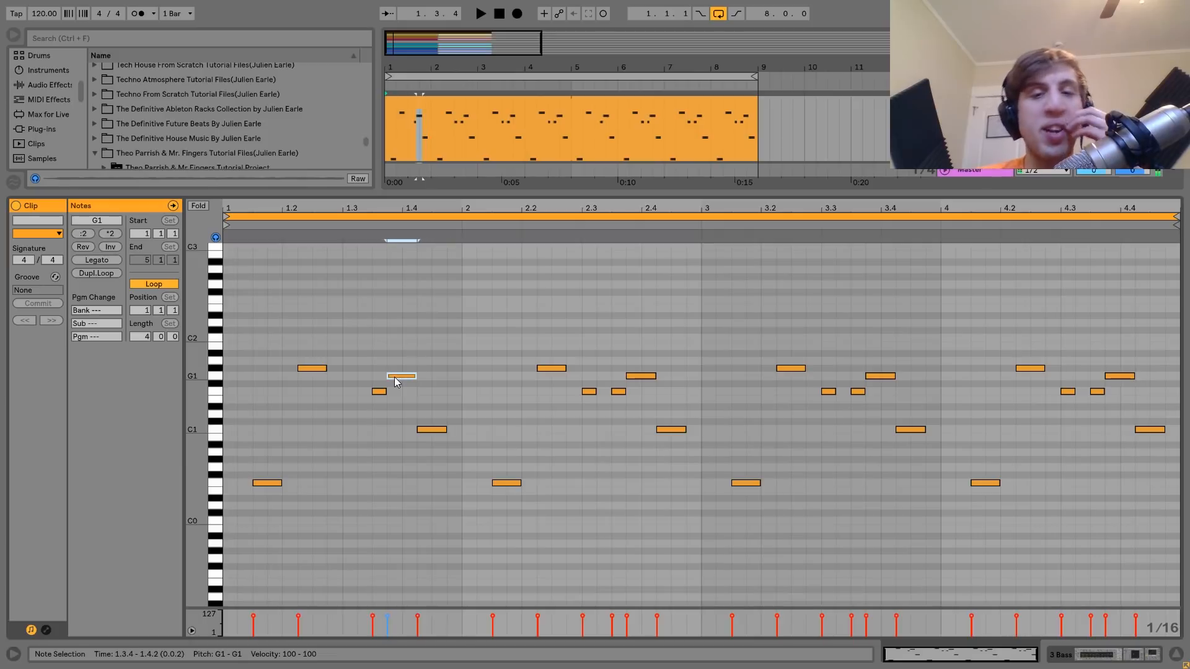
pyautogui.press('space')
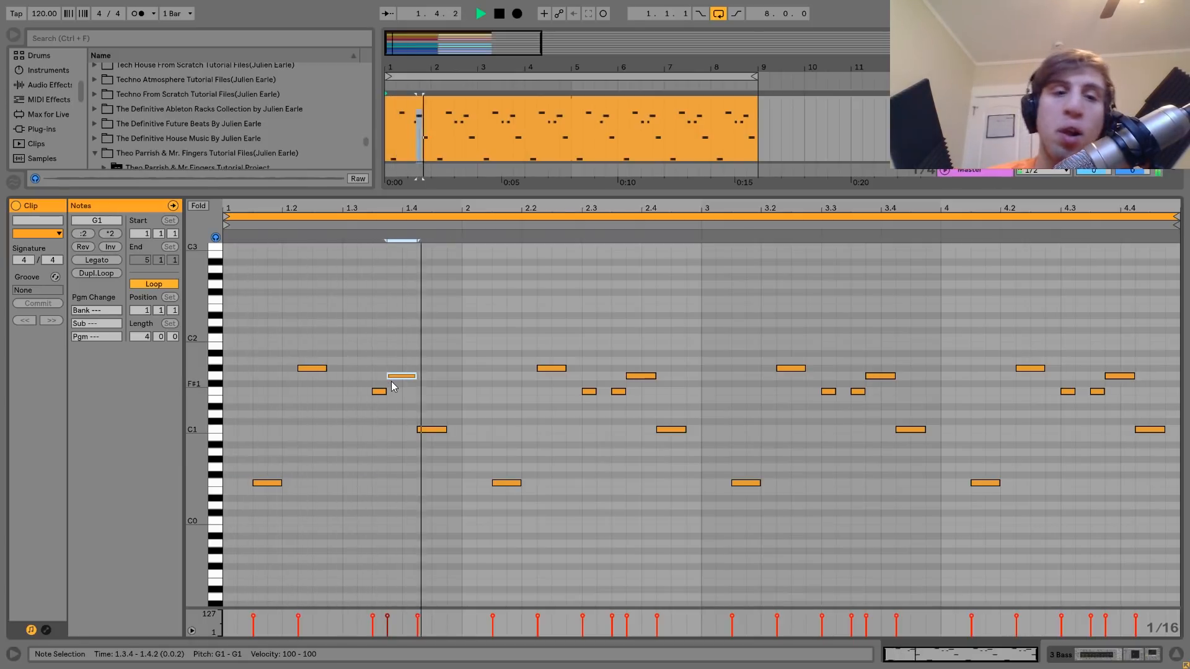
pyautogui.doubleClick(348, 392)
pyautogui.press('space')
pyautogui.hotkey('shift', 'Tab')
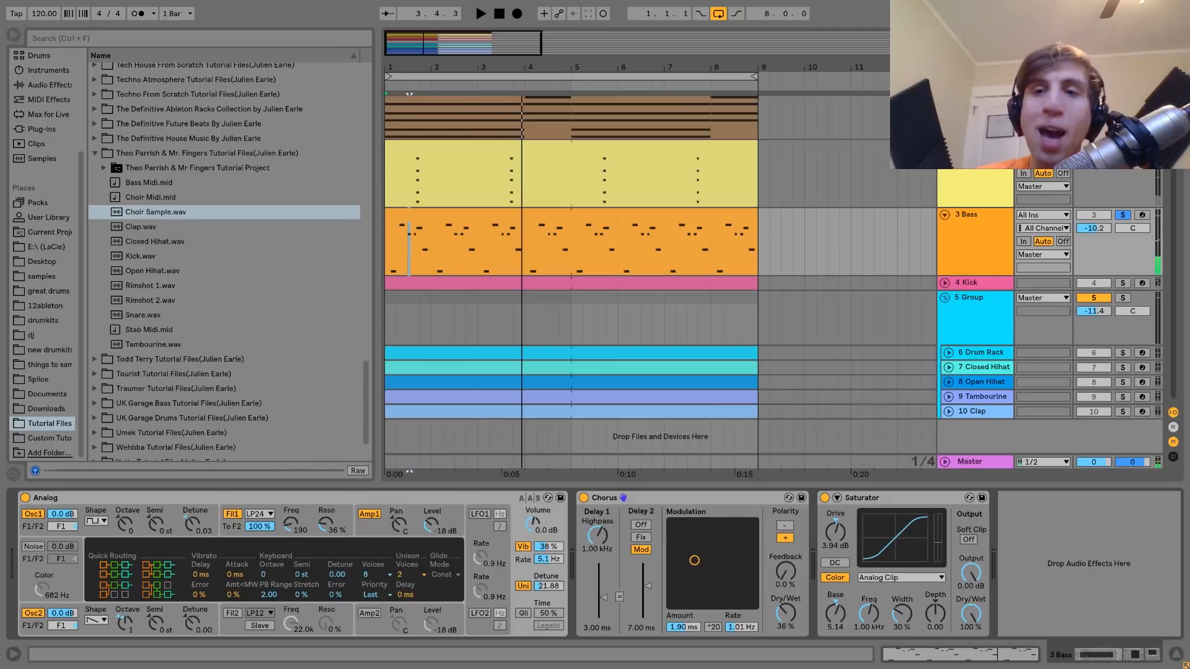
# Step: Unsolo the Bass track and replay the loop to hear how the bassline sits in the full mix
pyautogui.press('space')
pyautogui.click(1123, 214)
pyautogui.scroll(1, 1026, 186)
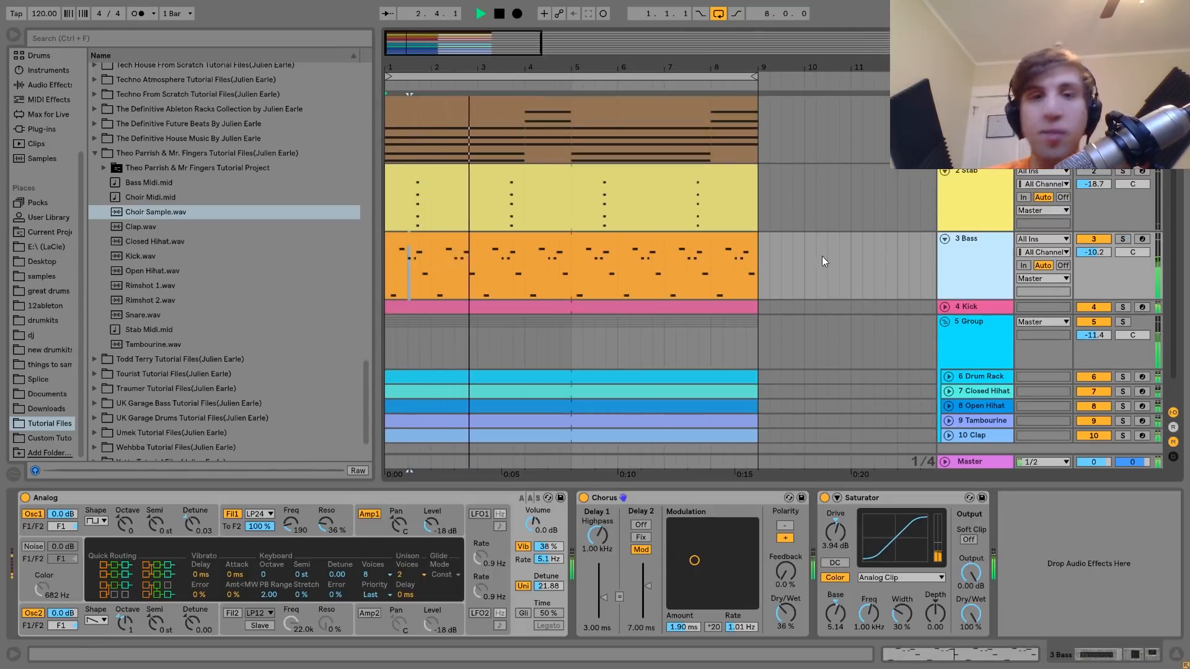
pyautogui.click(641, 253)
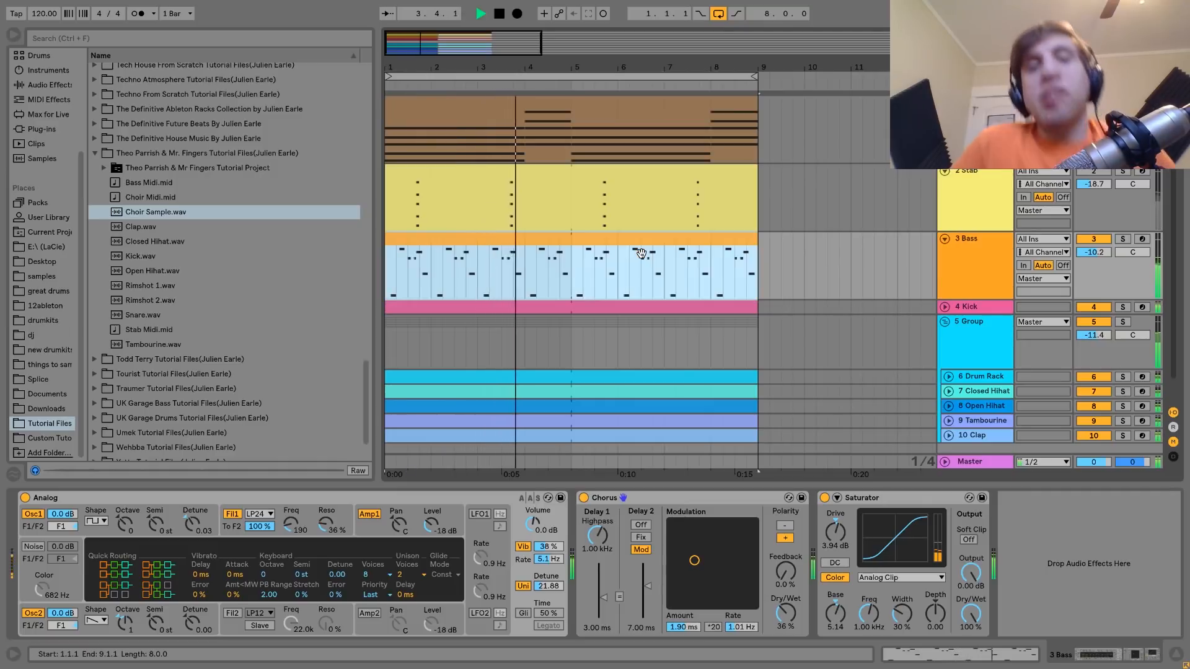
pyautogui.press('space')
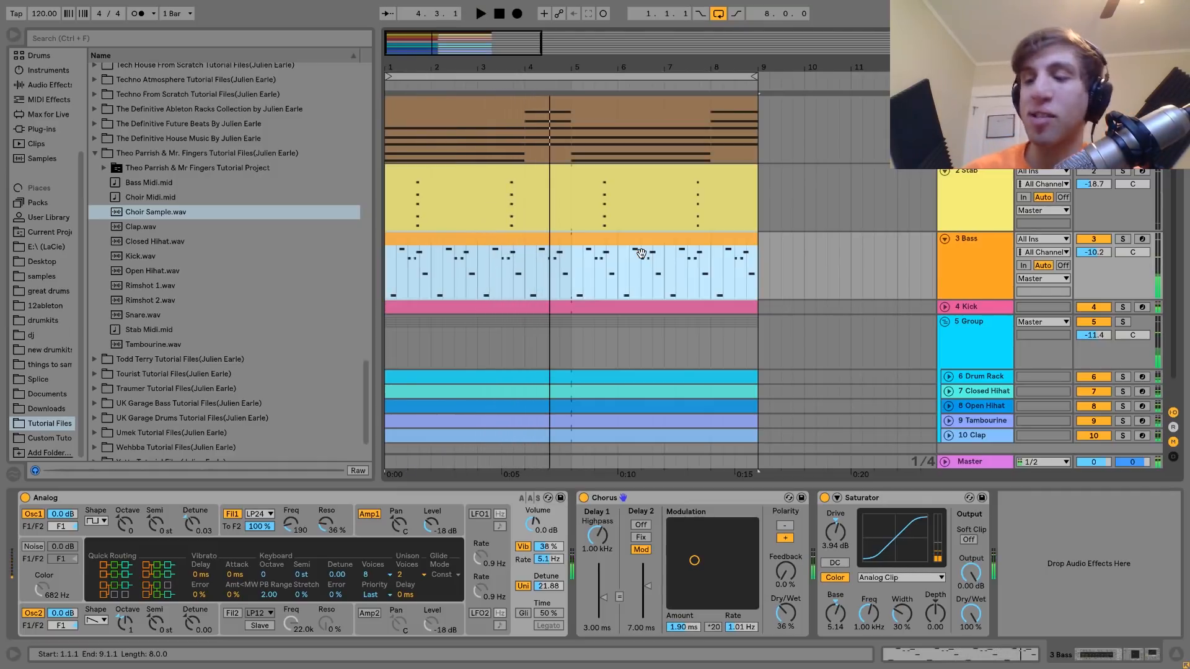
pyautogui.press('space')
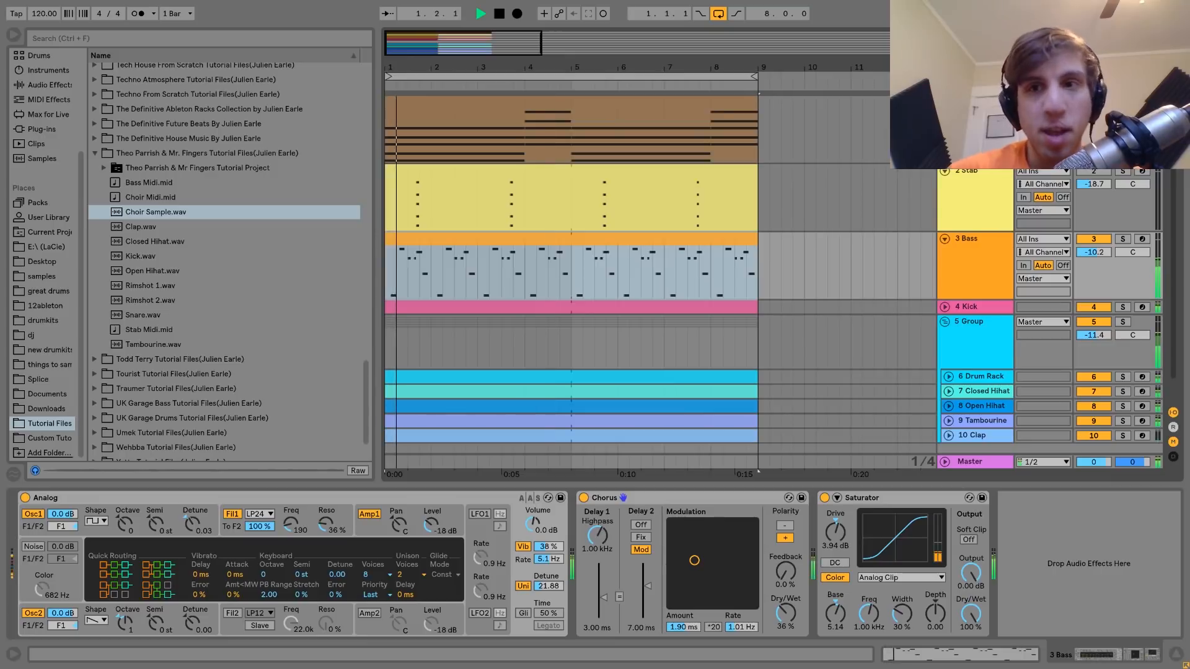
# Step: Check the Stab track against the bassline during playback, and replay the loop with the Bass track selected
pyautogui.click(1088, 174)
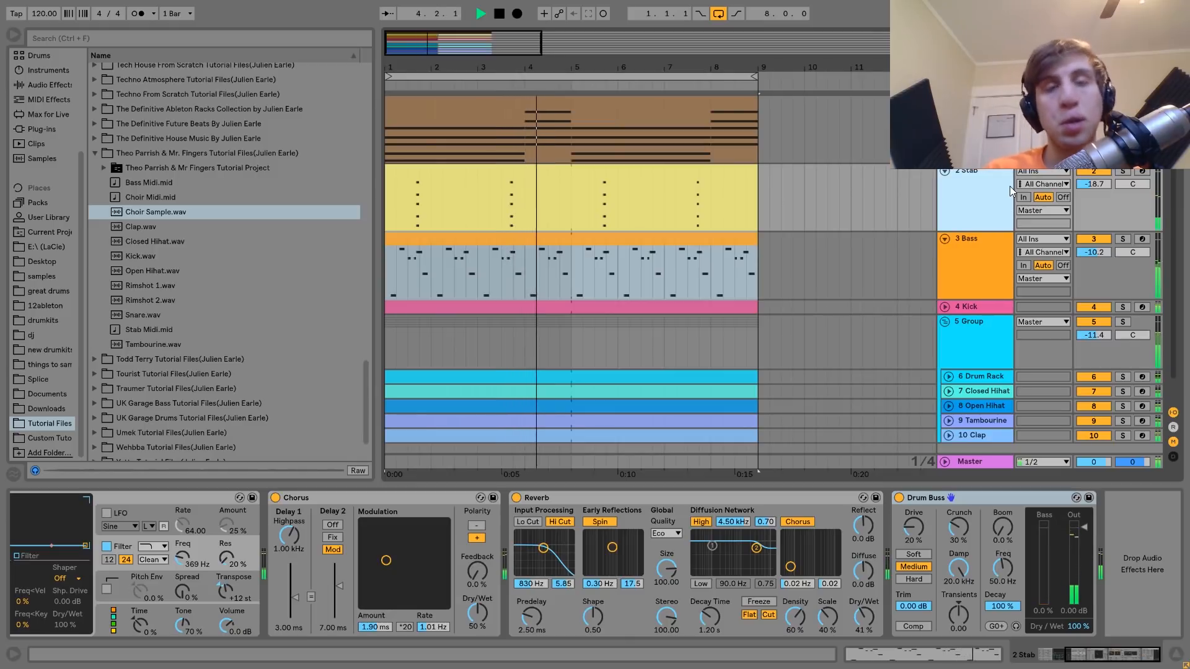
pyautogui.press('space')
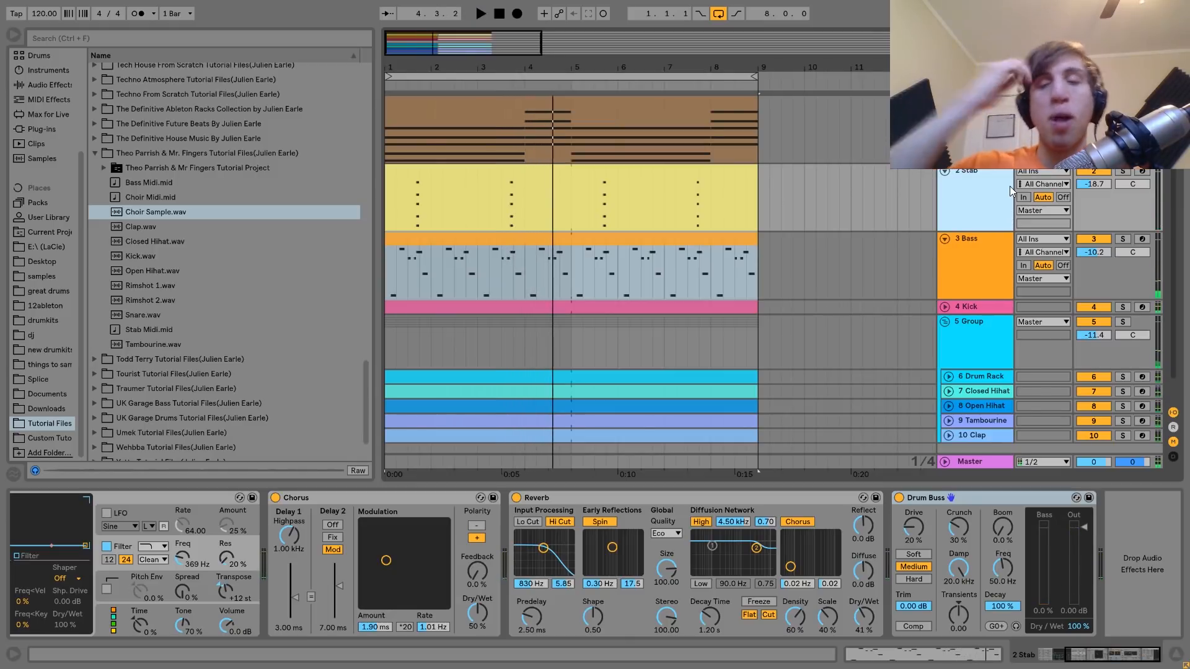
pyautogui.click(976, 251)
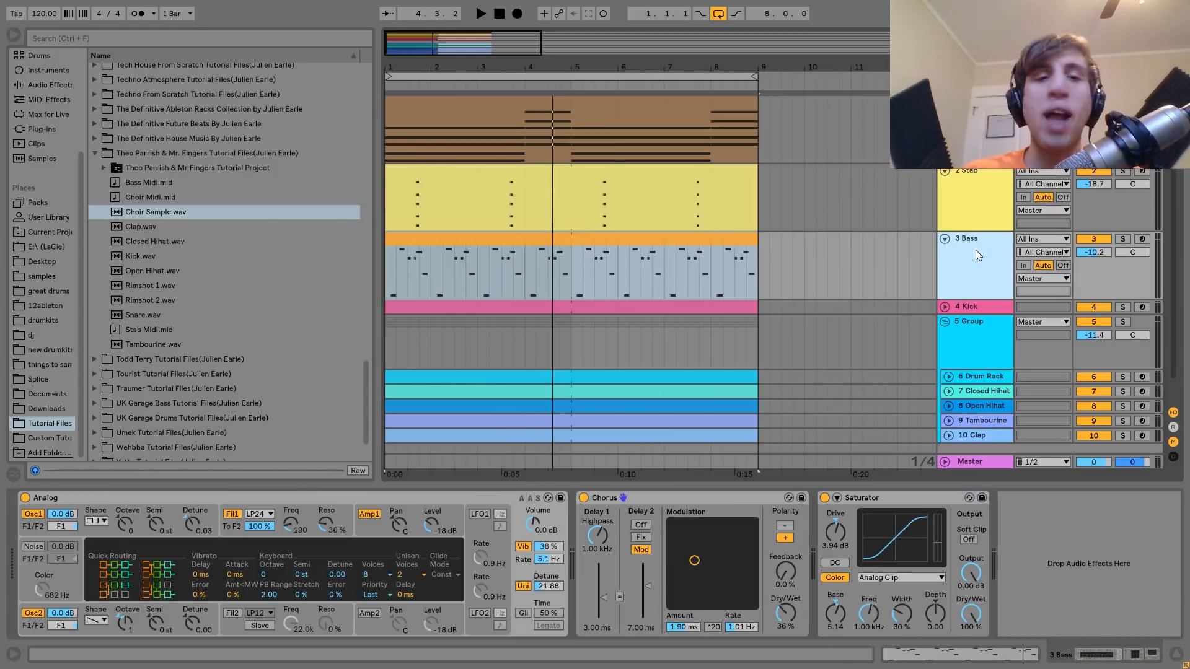
pyautogui.press('space')
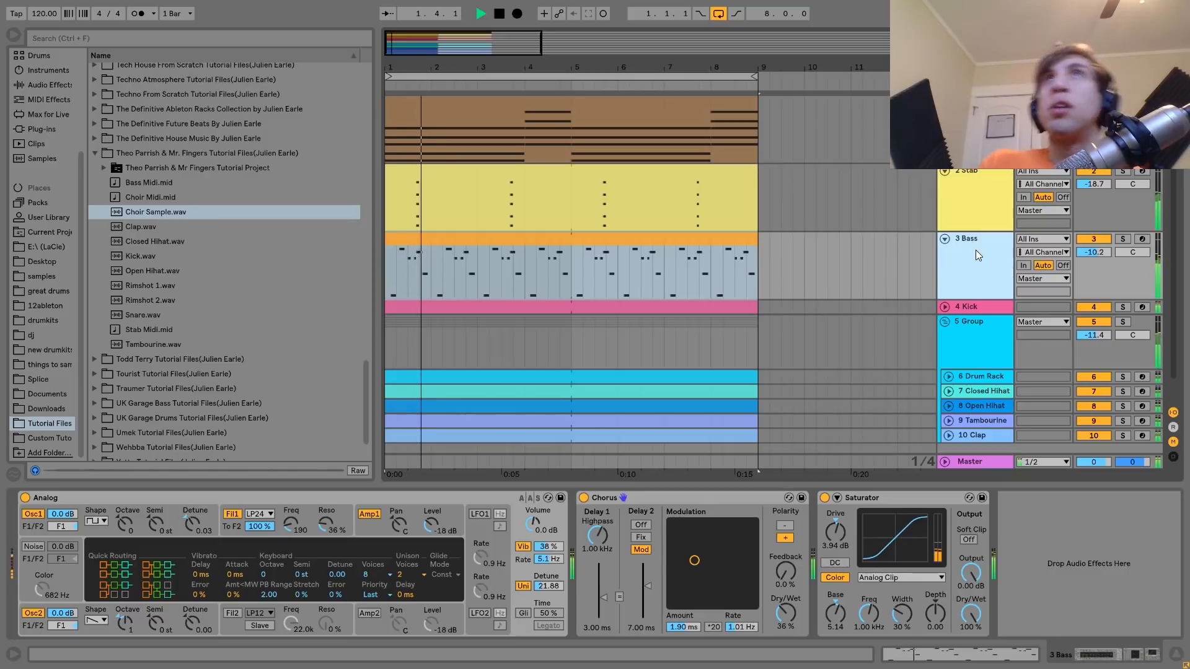
# Step: Compare the bassline soloed on its own with the Bass and Kick tracks soloed together
pyautogui.click(1122, 238)
pyautogui.press('space')
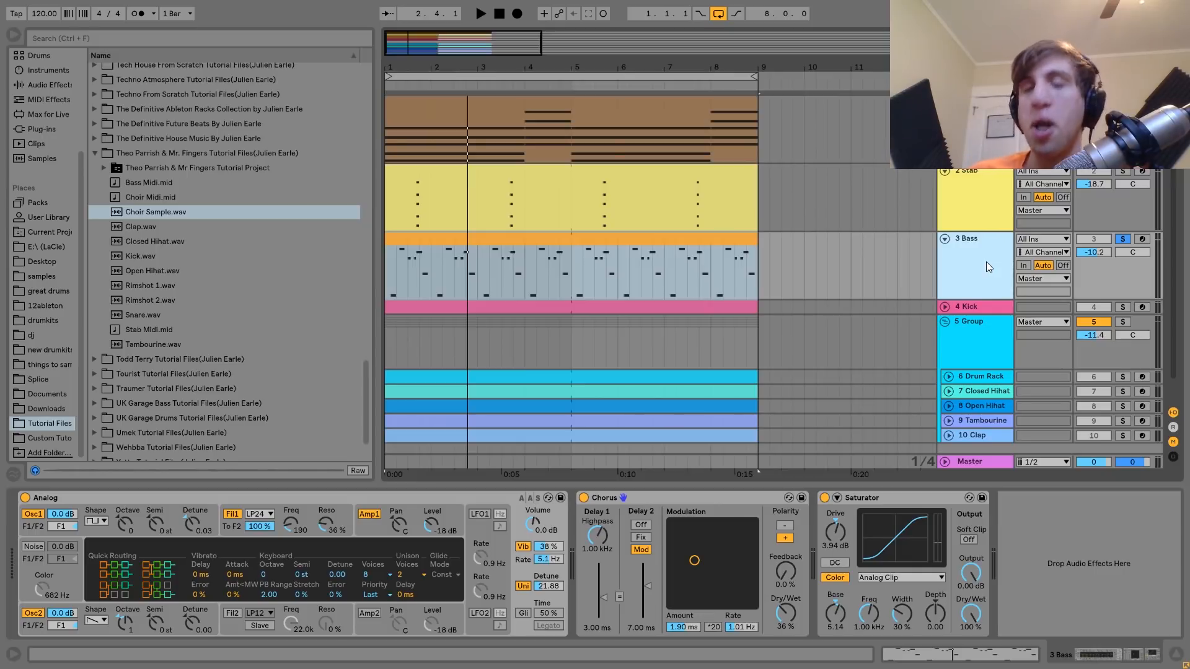
pyautogui.press('space')
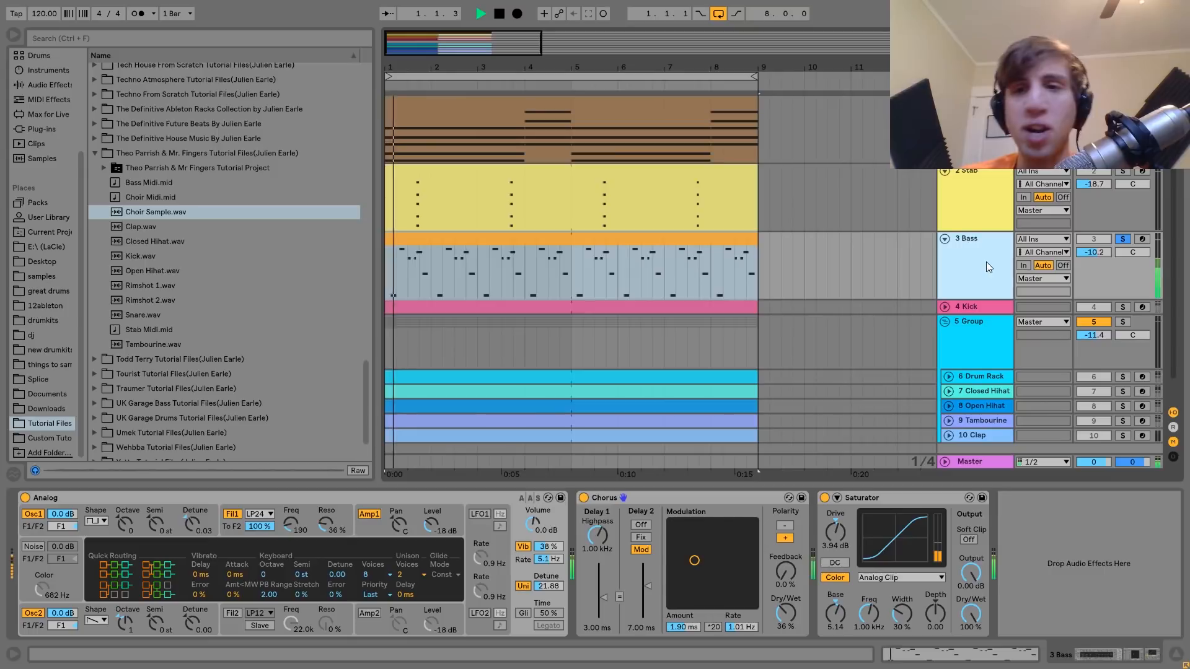
pyautogui.click(1124, 307)
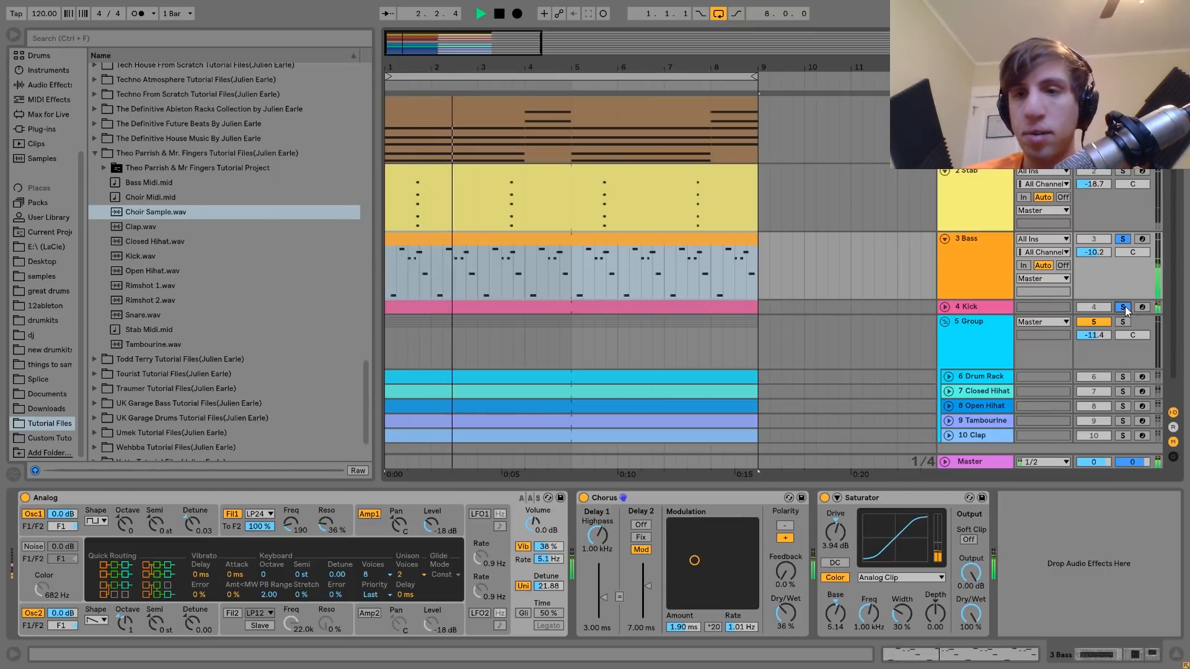
pyautogui.click(1123, 239)
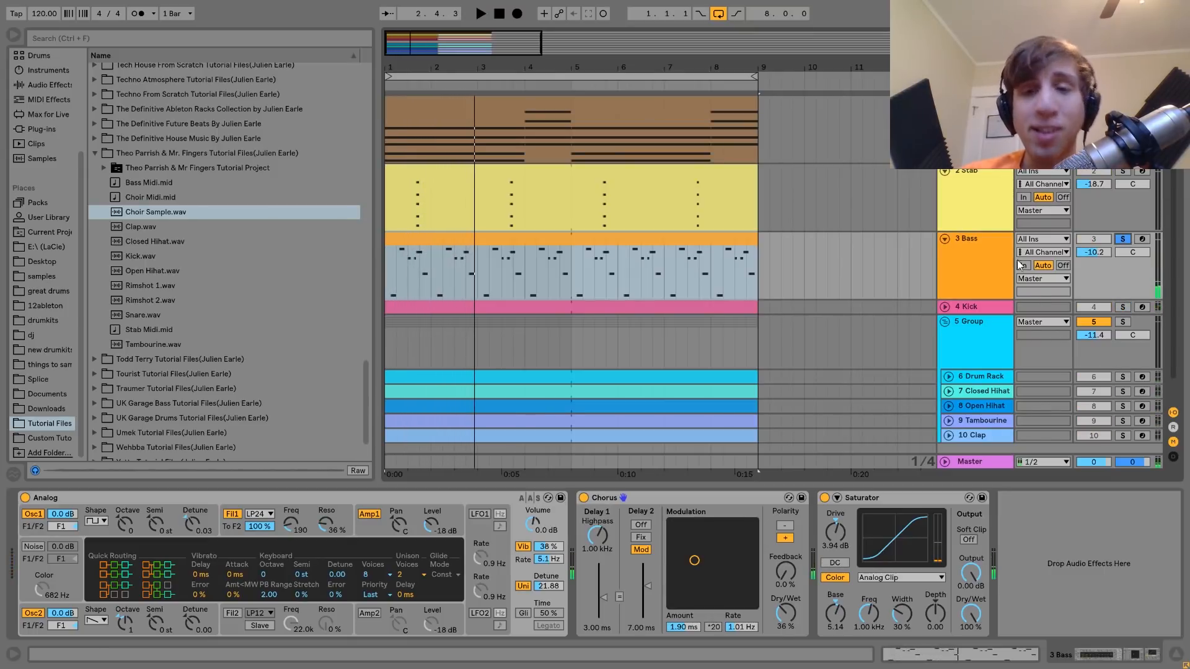
# Step: Examine Analog's filter 1 envelope settings and compare the soloed bass with that filter off and on
pyautogui.click(979, 265)
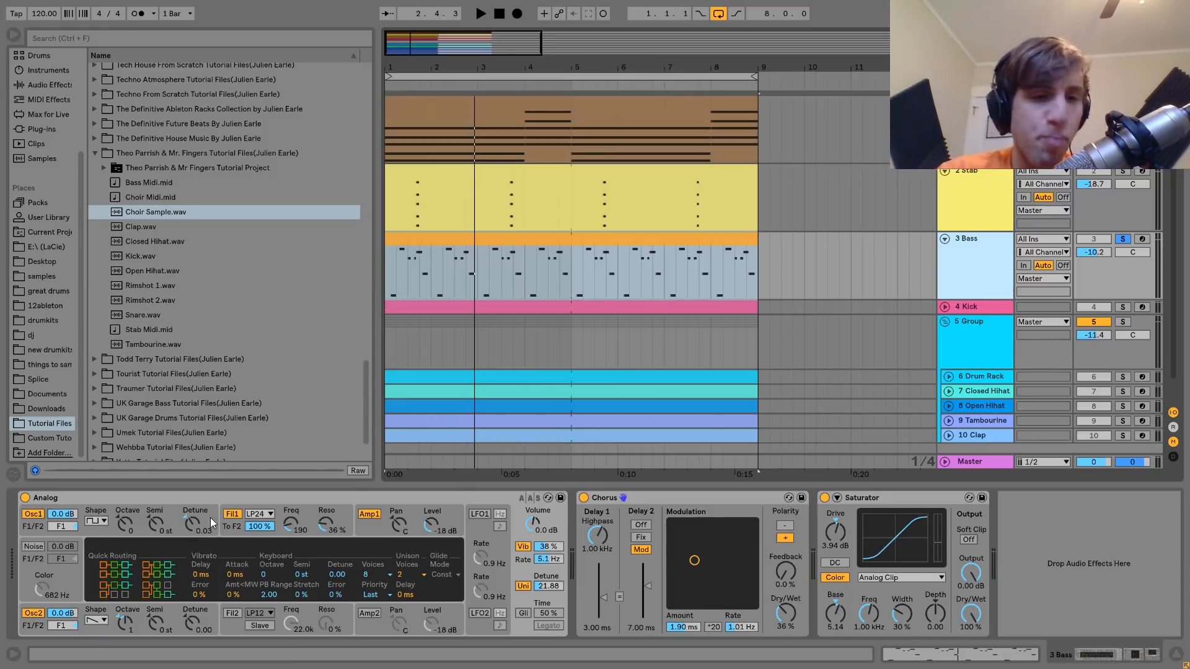
pyautogui.click(241, 531)
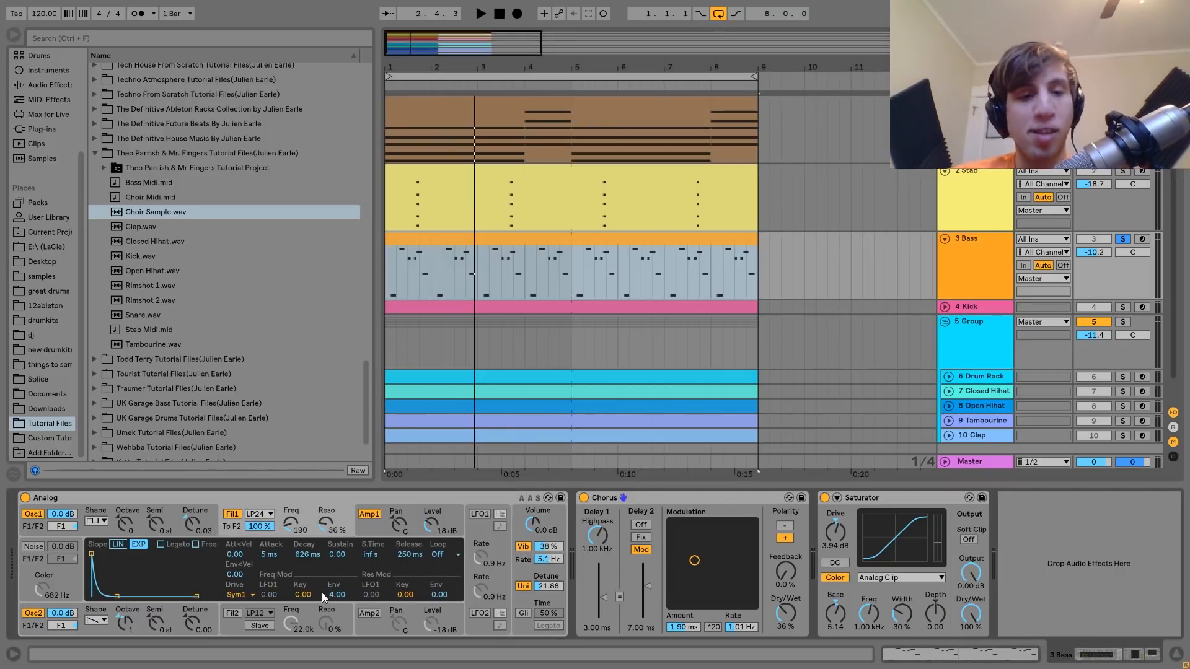
pyautogui.press('space')
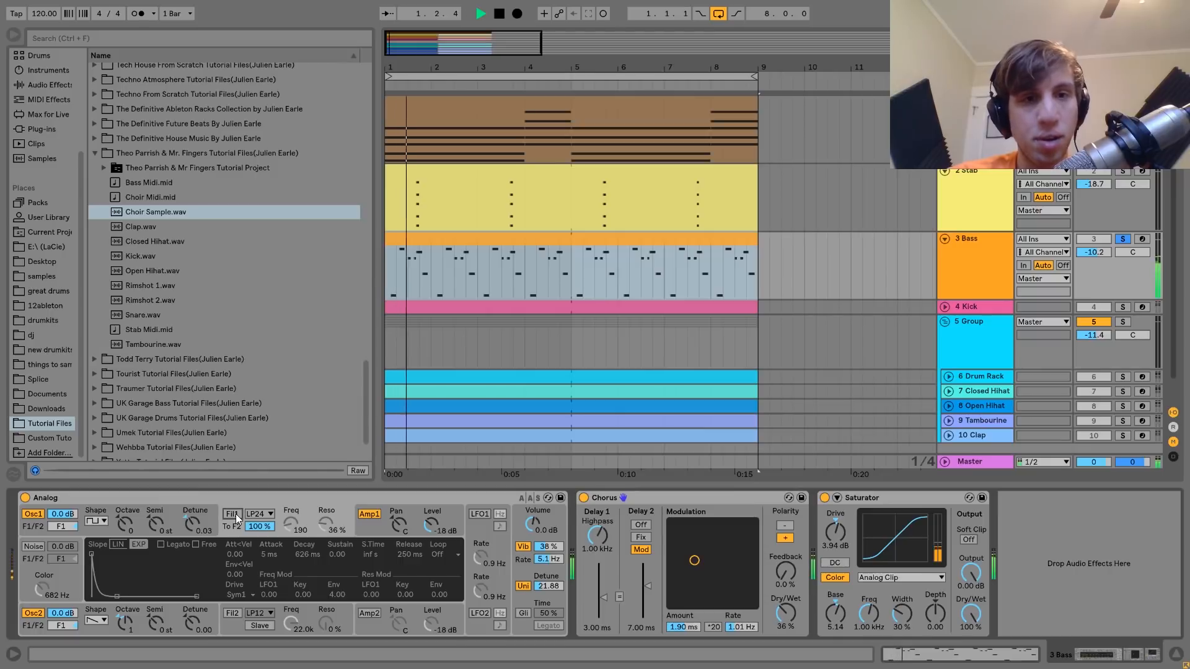
pyautogui.press('space')
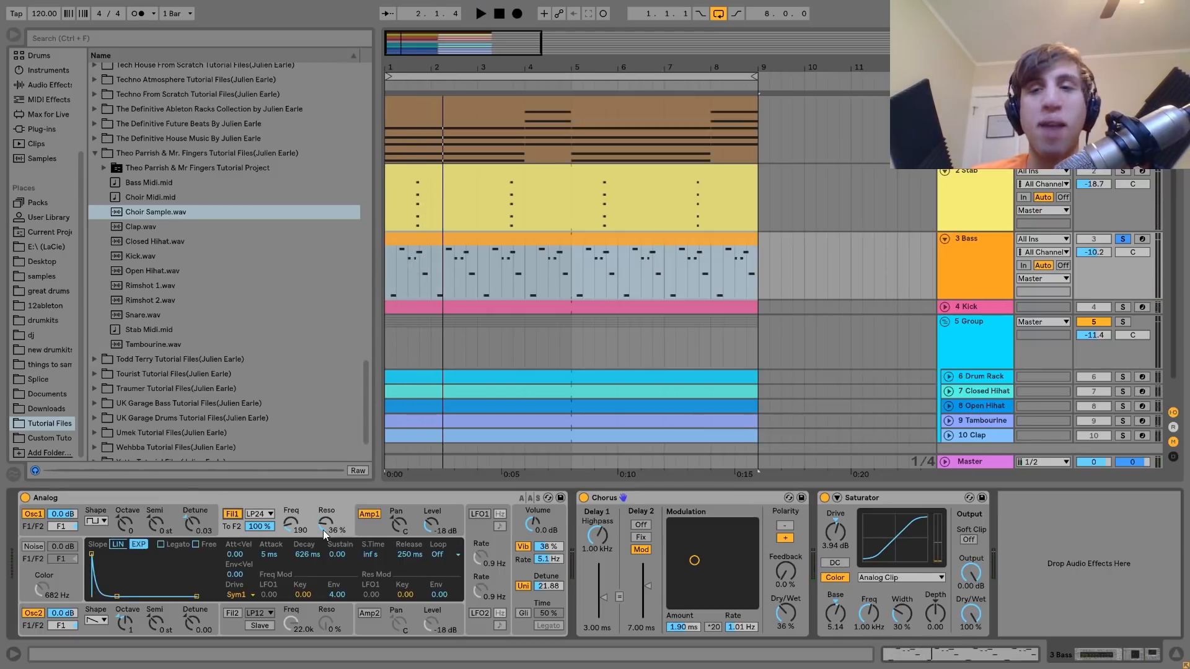
pyautogui.press('space')
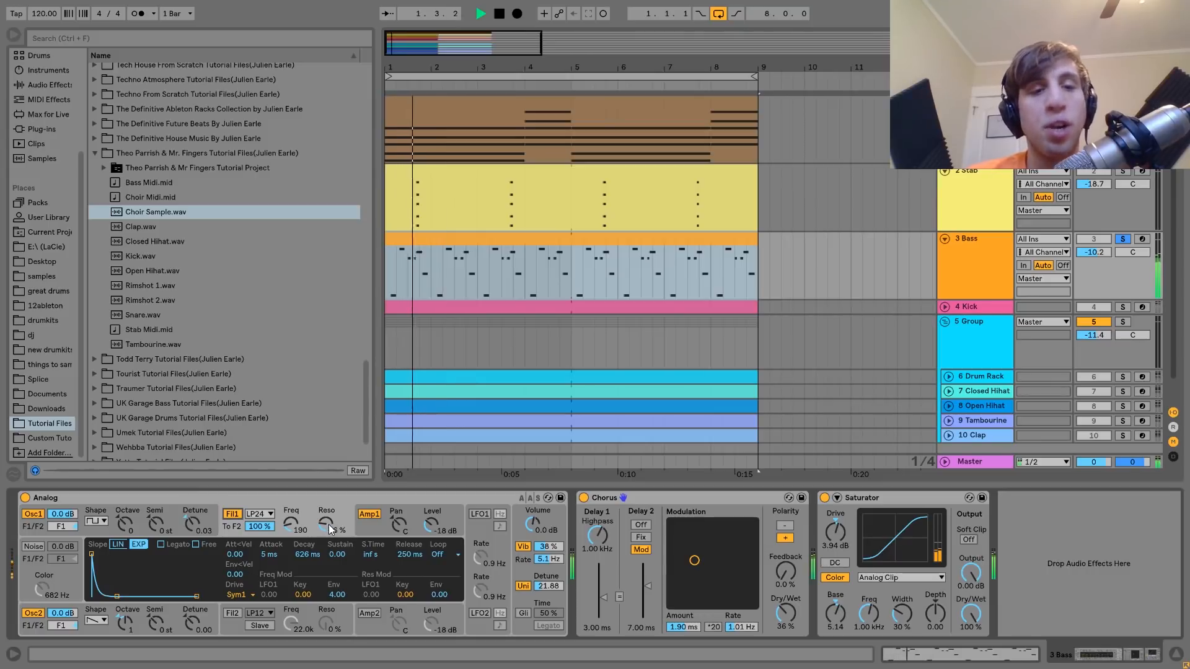
# Step: Try a different filter 1 resonance in Analog while the soloed bass plays, and undo the change
pyautogui.moveTo(323, 530); pyautogui.dragTo(323, 527)
pyautogui.press('space')
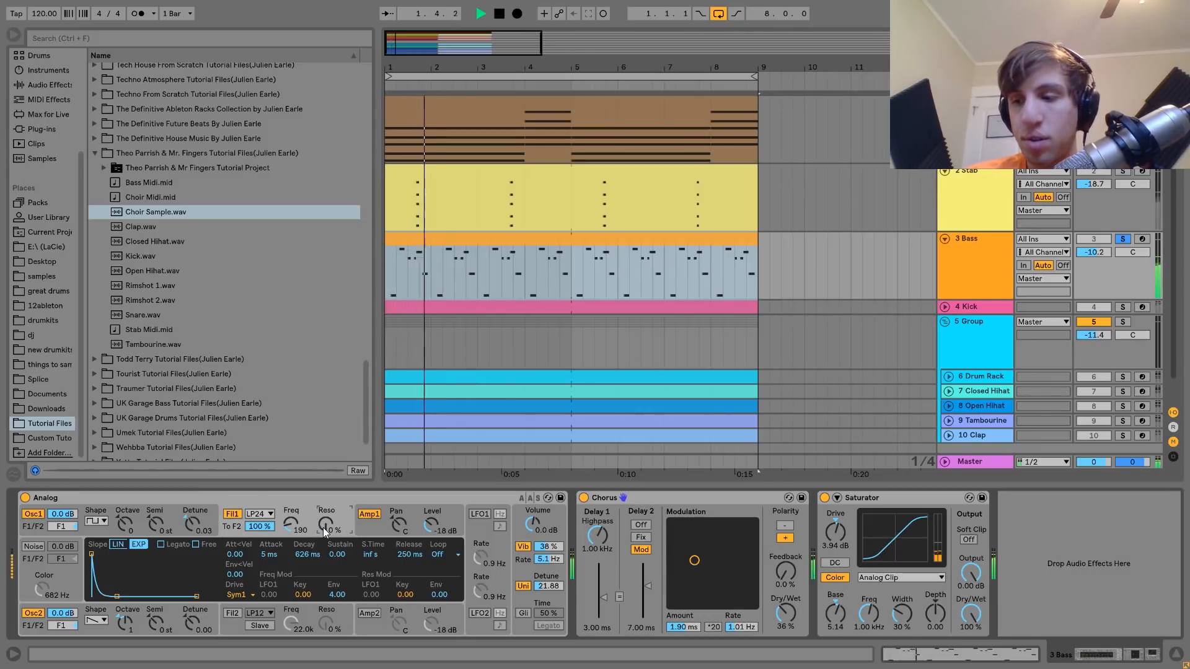
pyautogui.hotkey('ctrl', 'z')
pyautogui.press('space')
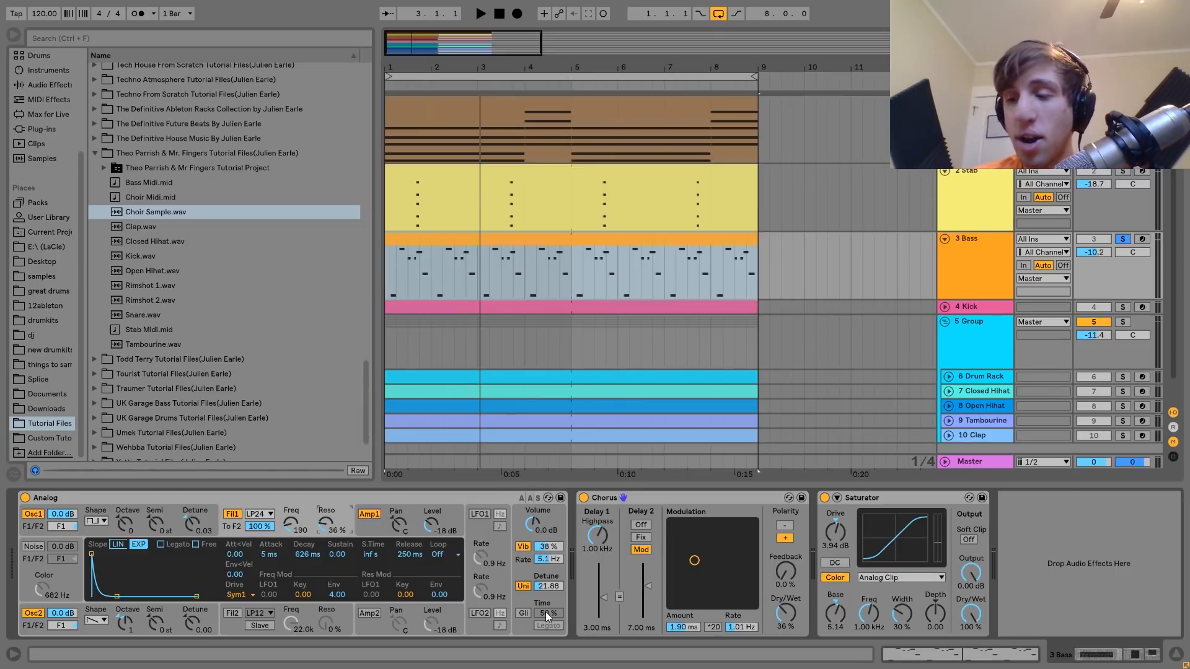
# Step: Show Analog's global vibrato and unison settings and compare the soloed bass with unison on and off
pyautogui.click(521, 564)
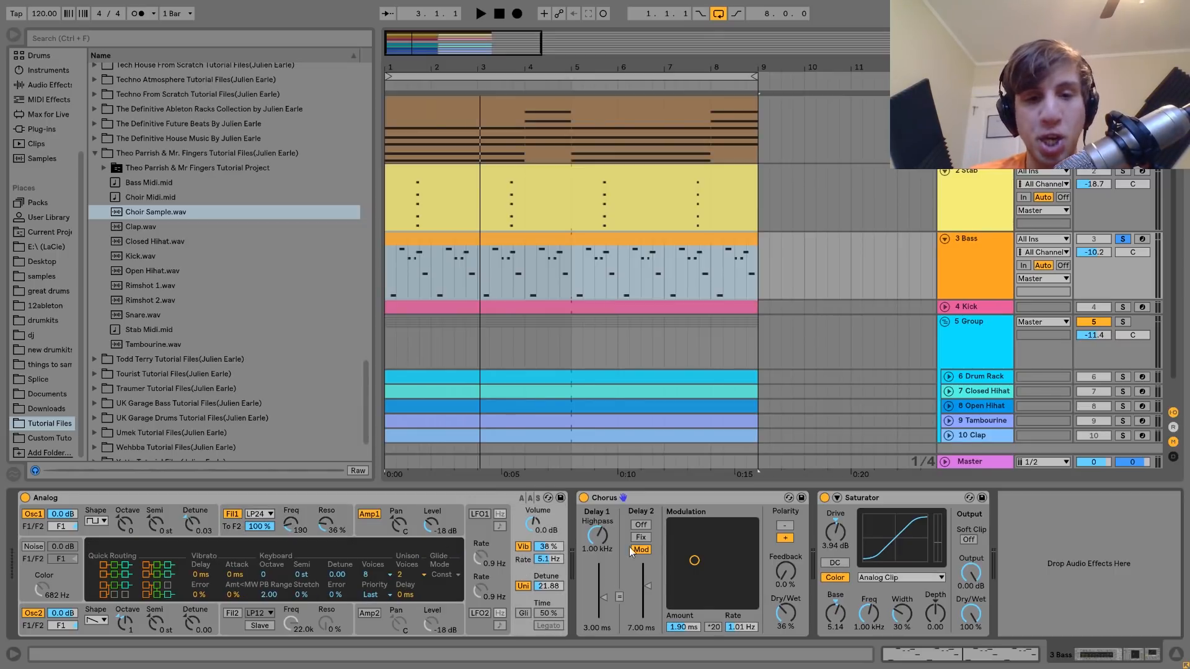
pyautogui.press('space')
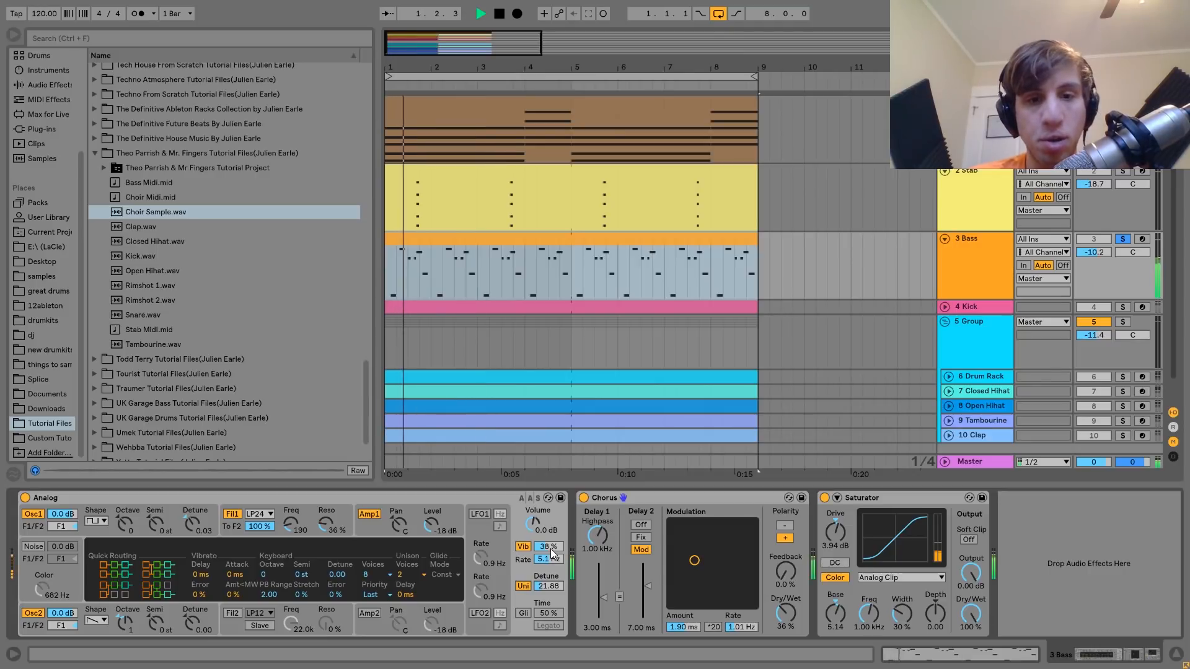
pyautogui.press('space')
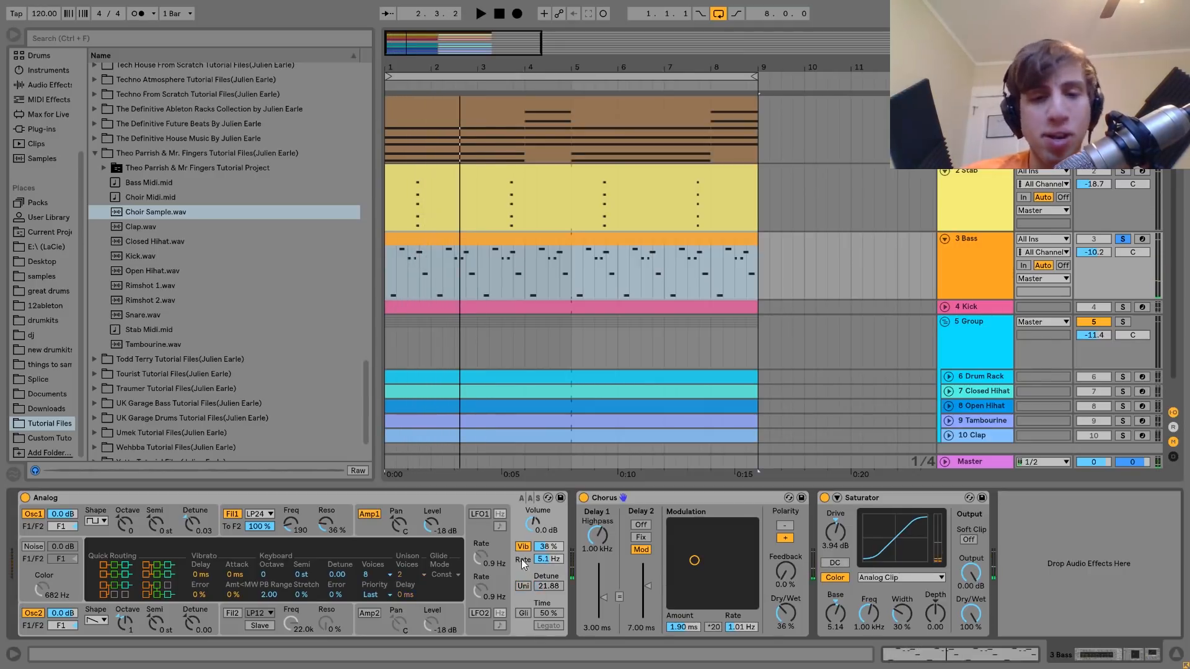
pyautogui.press('space')
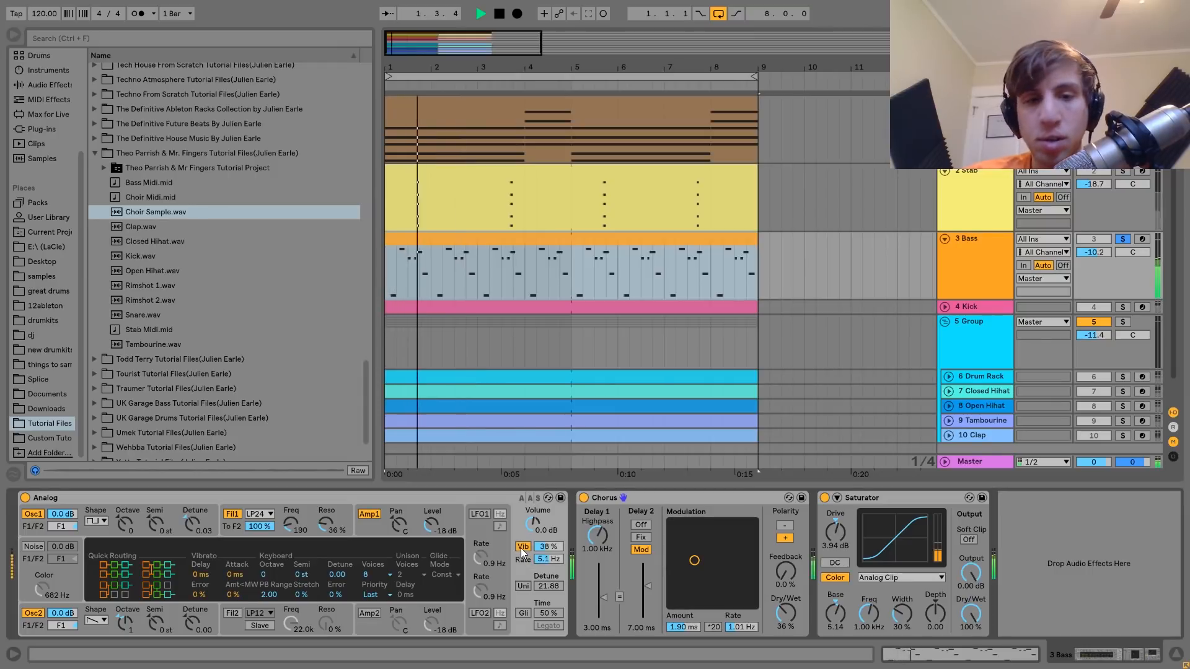
pyautogui.press('space')
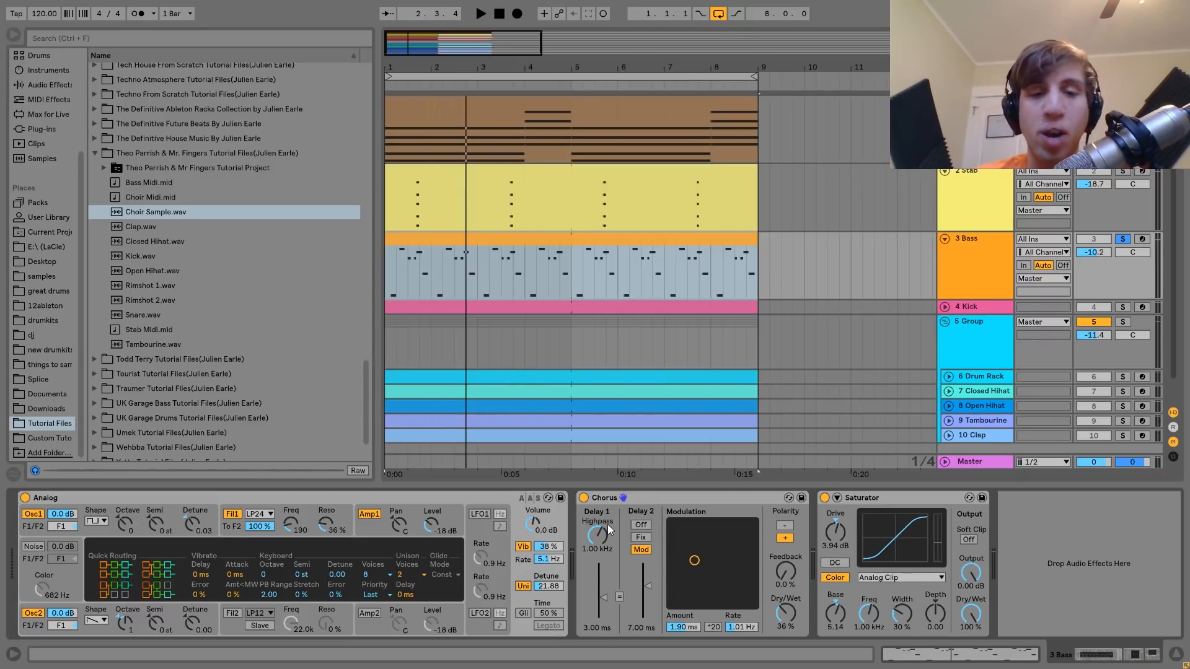
# Step: Compare the soloed bass with the Chorus effect bypassed and active
pyautogui.click(605, 500)
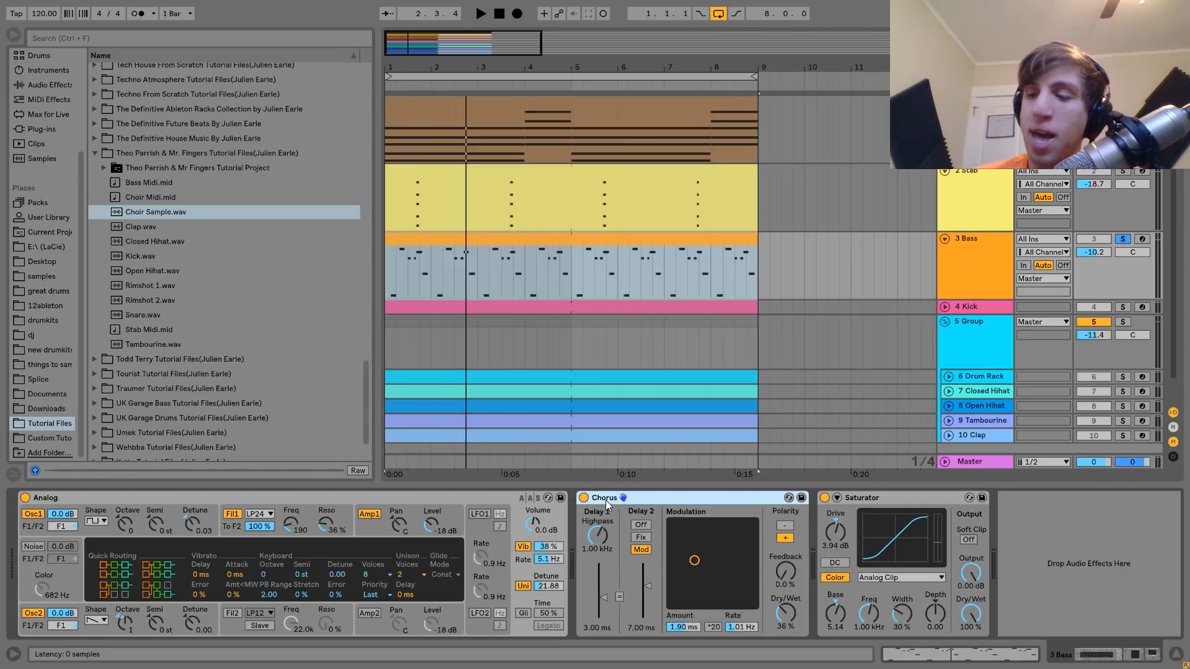
pyautogui.click(583, 498)
pyautogui.press('space')
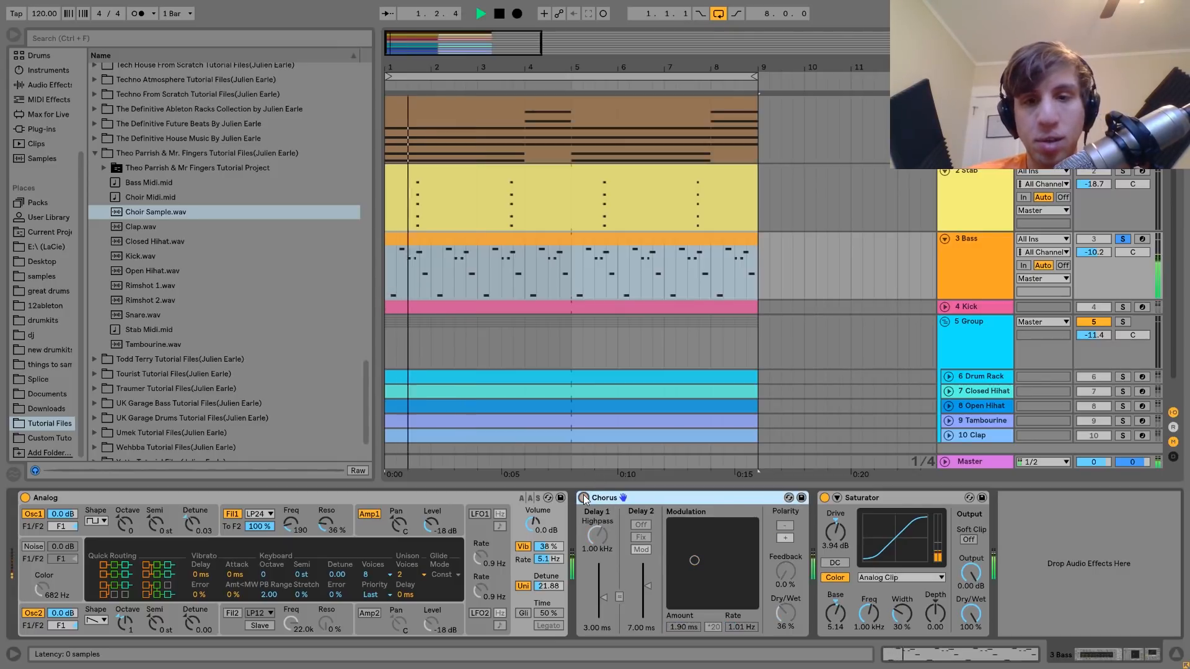
pyautogui.click(583, 498)
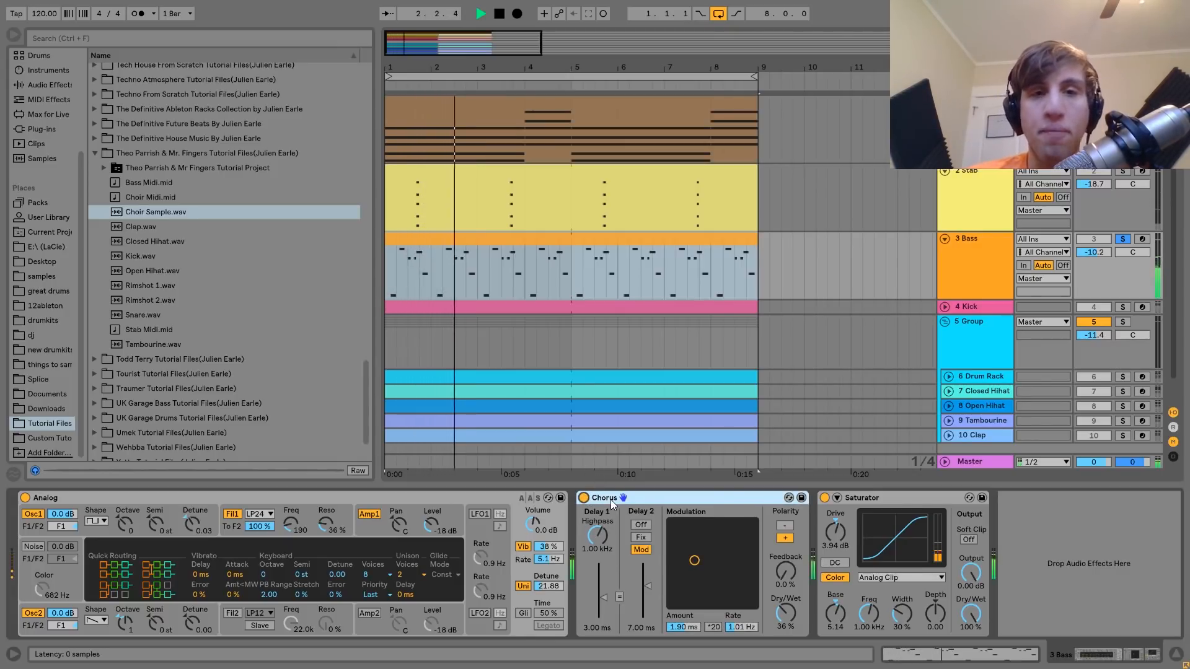
pyautogui.press('space')
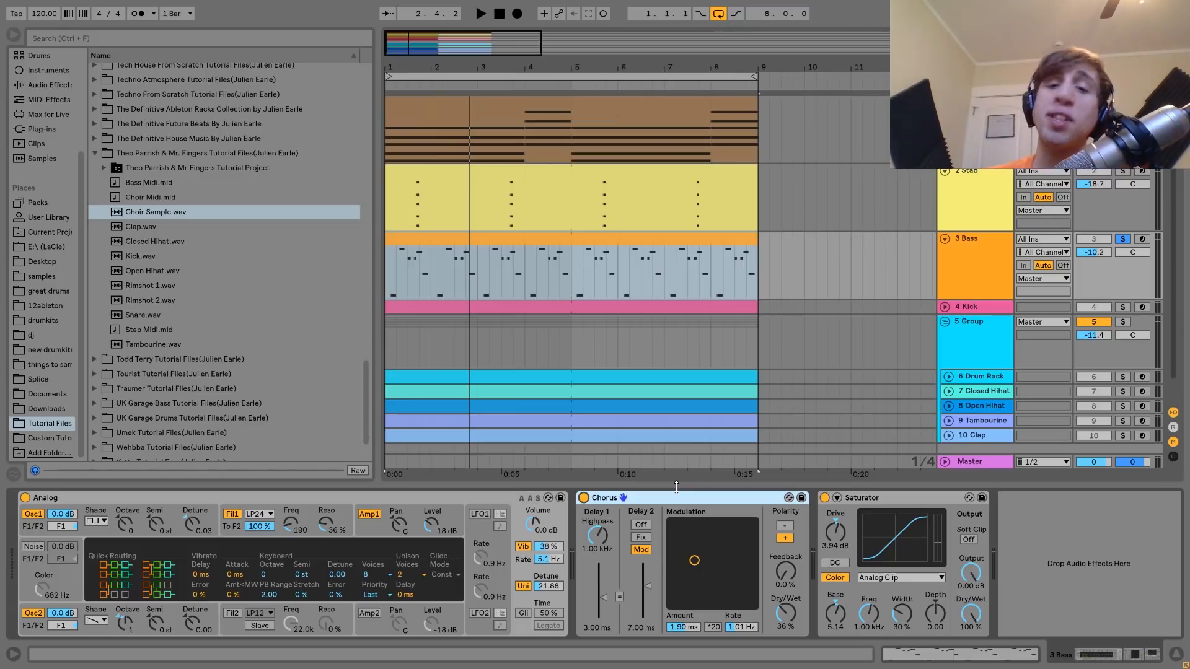
# Step: Compare the soloed bass with the Saturator bypassed and active, running the comparison twice from the loop start
pyautogui.click(890, 494)
pyautogui.click(825, 498)
pyautogui.press('space')
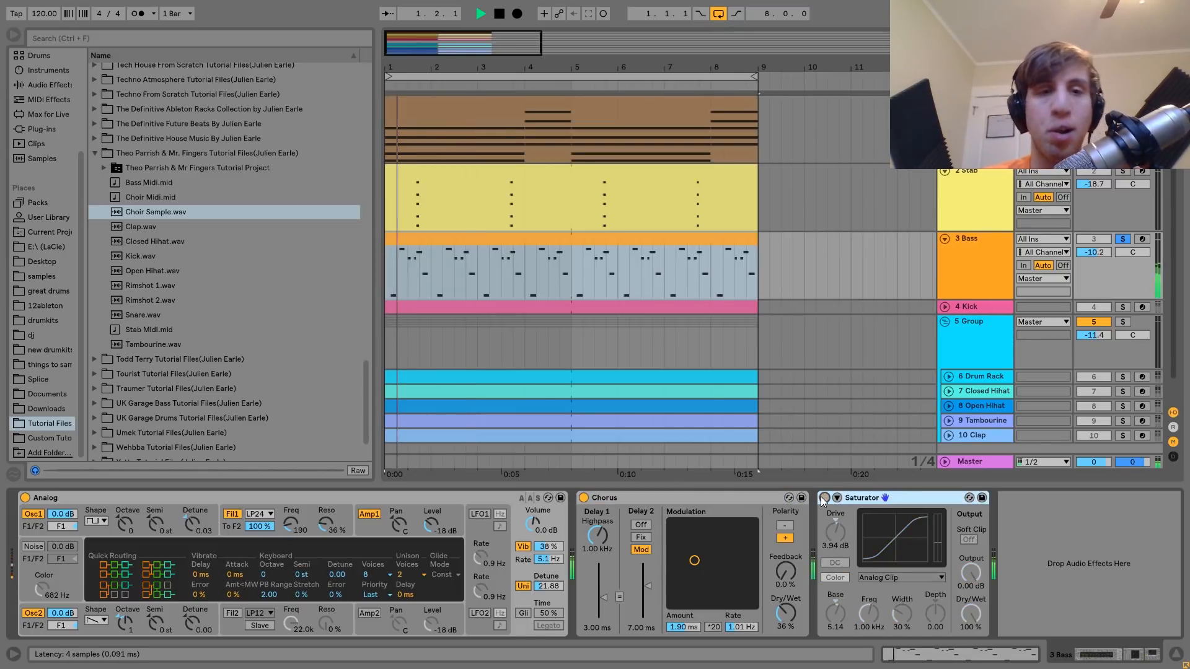
pyautogui.click(824, 498)
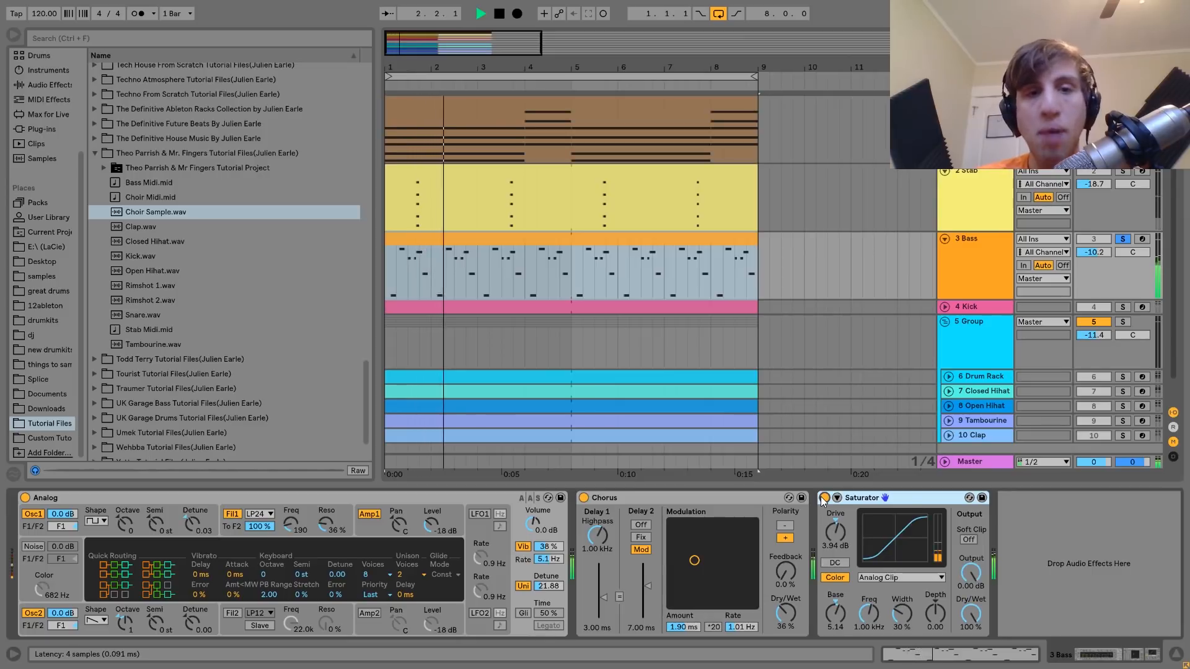
pyautogui.press('space')
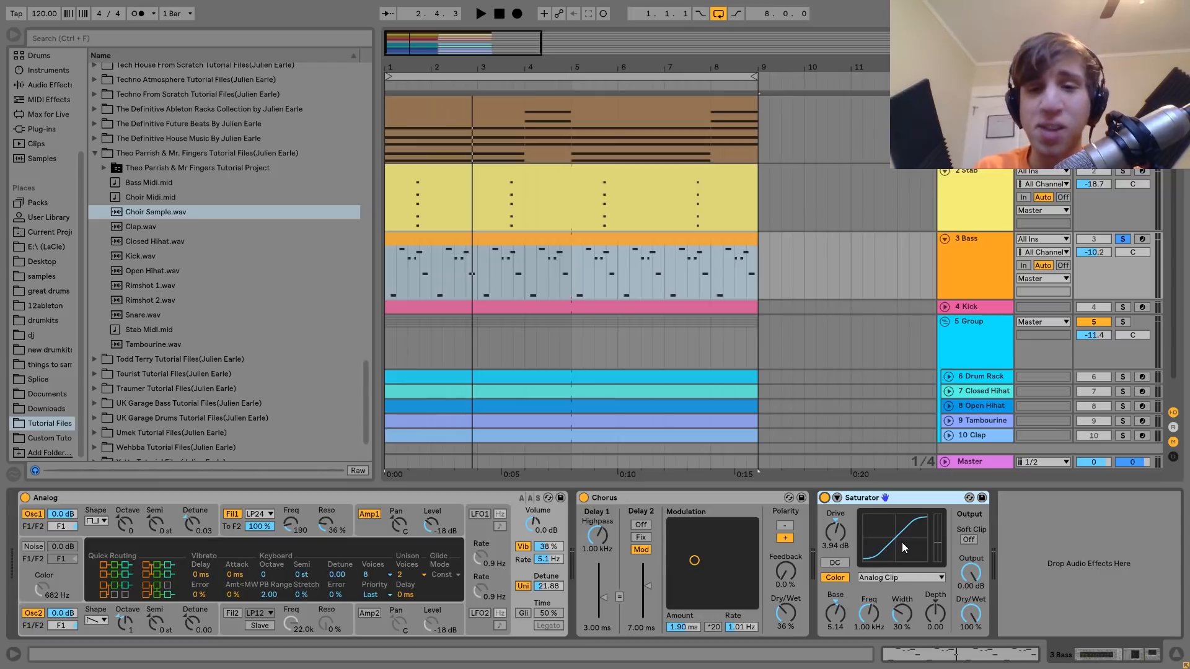
pyautogui.press('space')
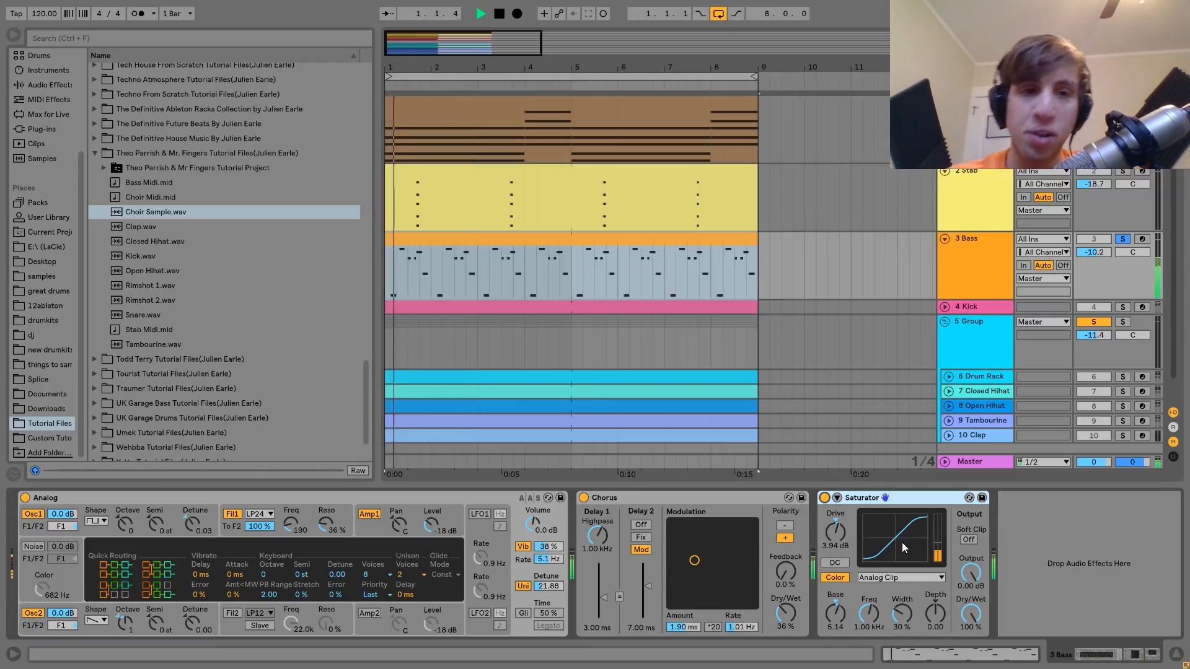
pyautogui.click(825, 498)
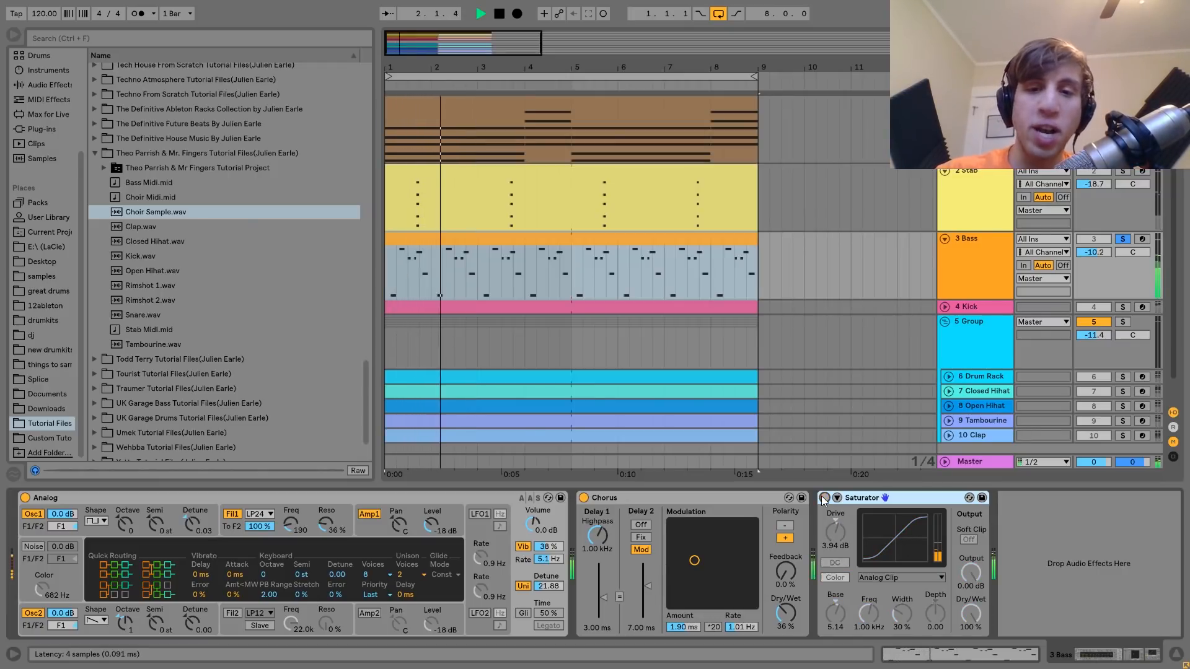
pyautogui.click(824, 498)
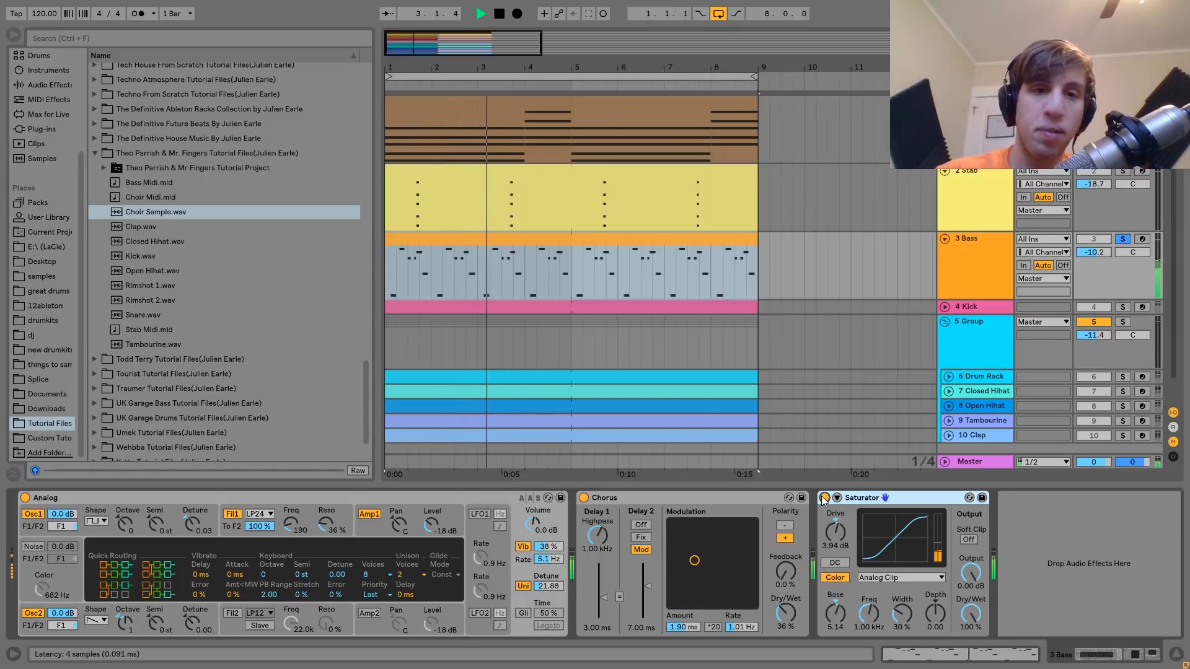
pyautogui.press('space')
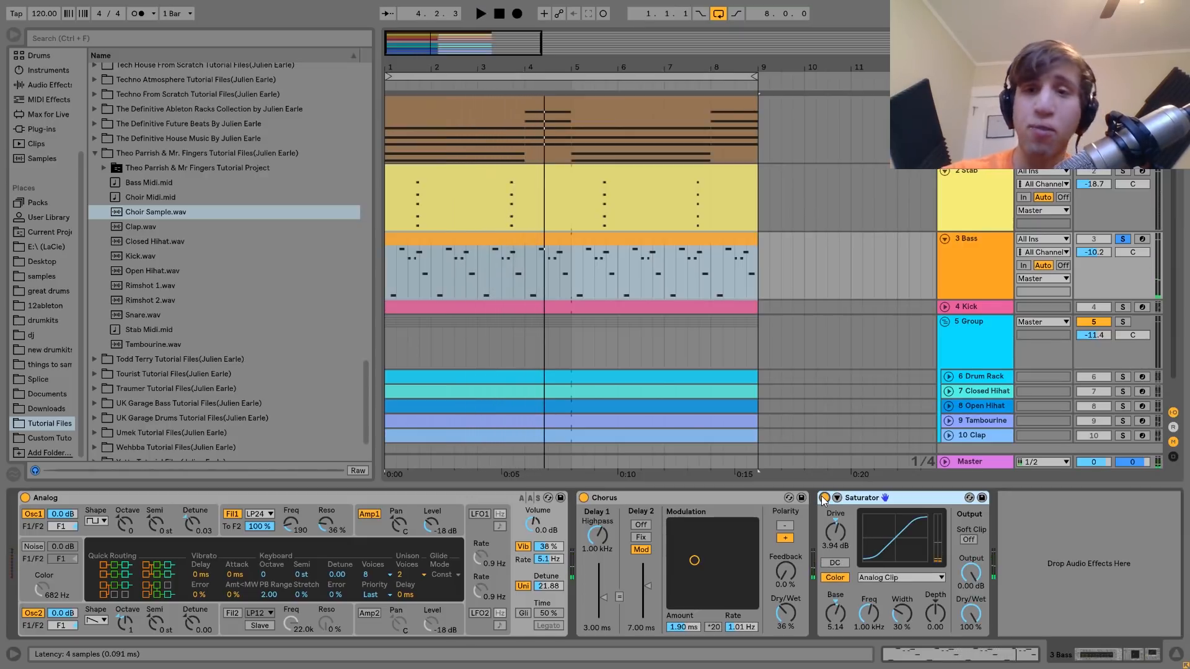
# Step: Solo the Kick track, unfold it in the arrangement and play its pattern on its own
pyautogui.click(1122, 306)
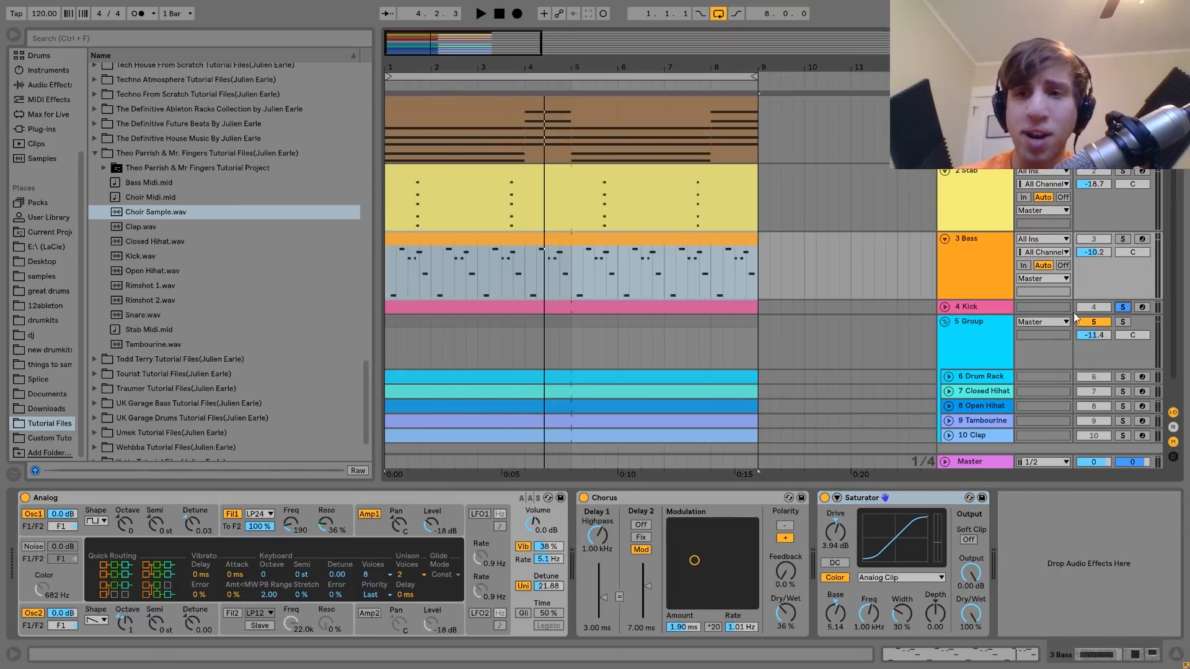
pyautogui.click(978, 306)
pyautogui.press('space')
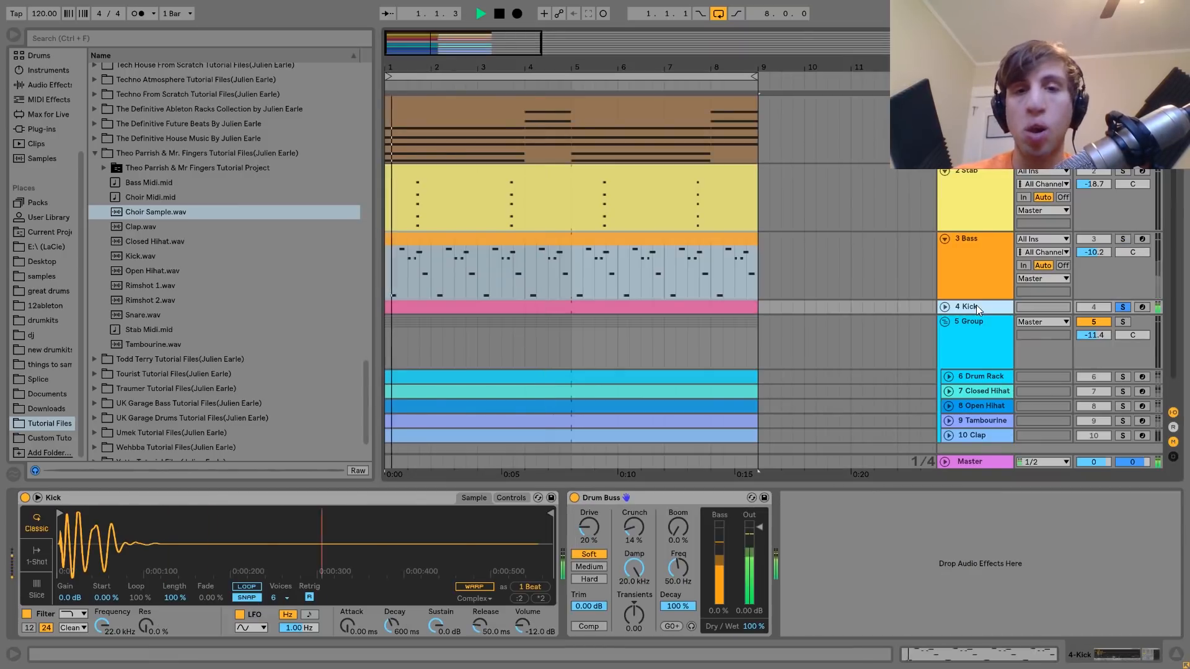
pyautogui.click(944, 307)
pyautogui.press('space')
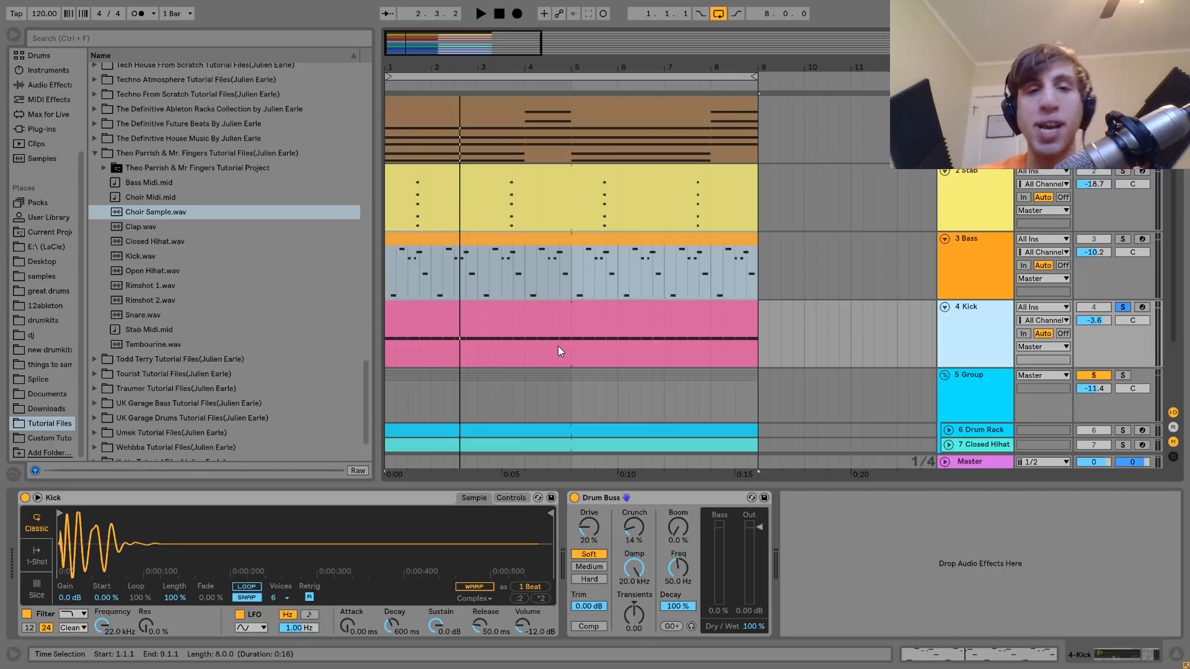
pyautogui.press('space')
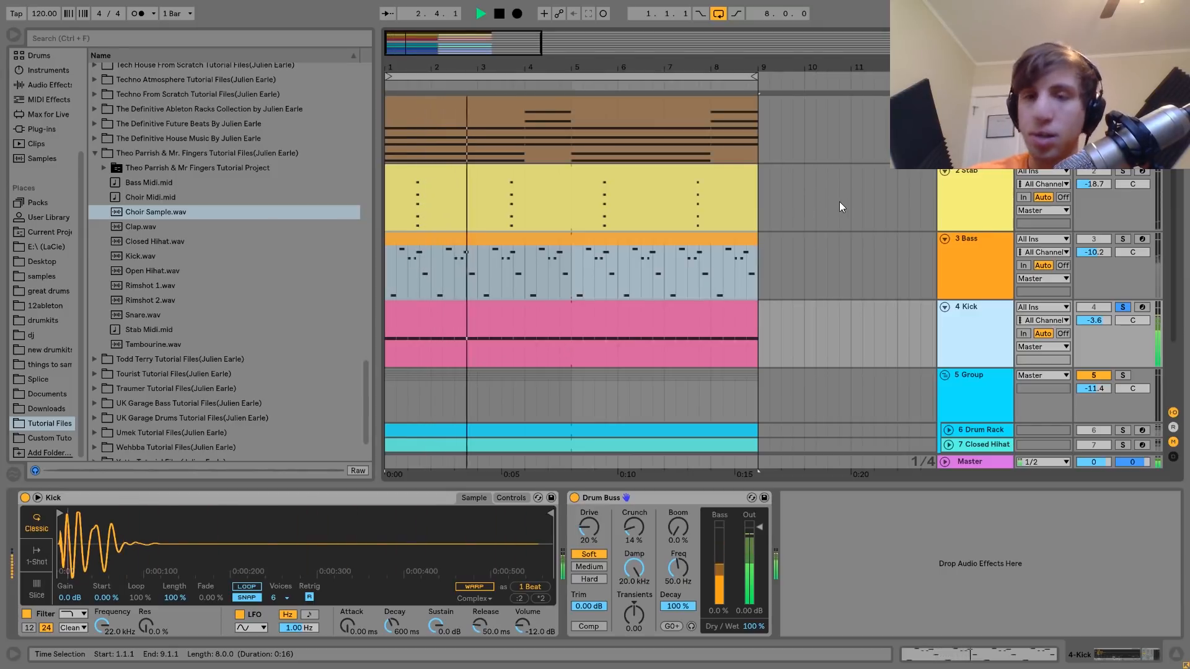
pyautogui.press('space')
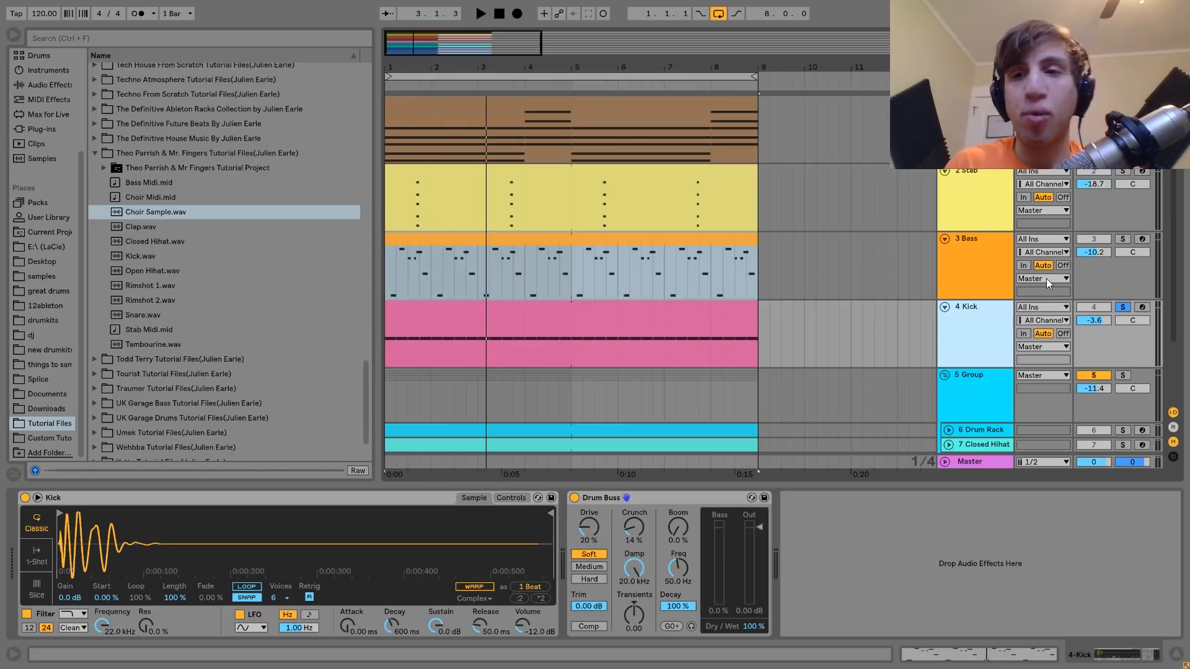
# Step: Solo the Bass track together with the Kick, play both, and select the Kick track
pyautogui.click(1119, 243)
pyautogui.press('space')
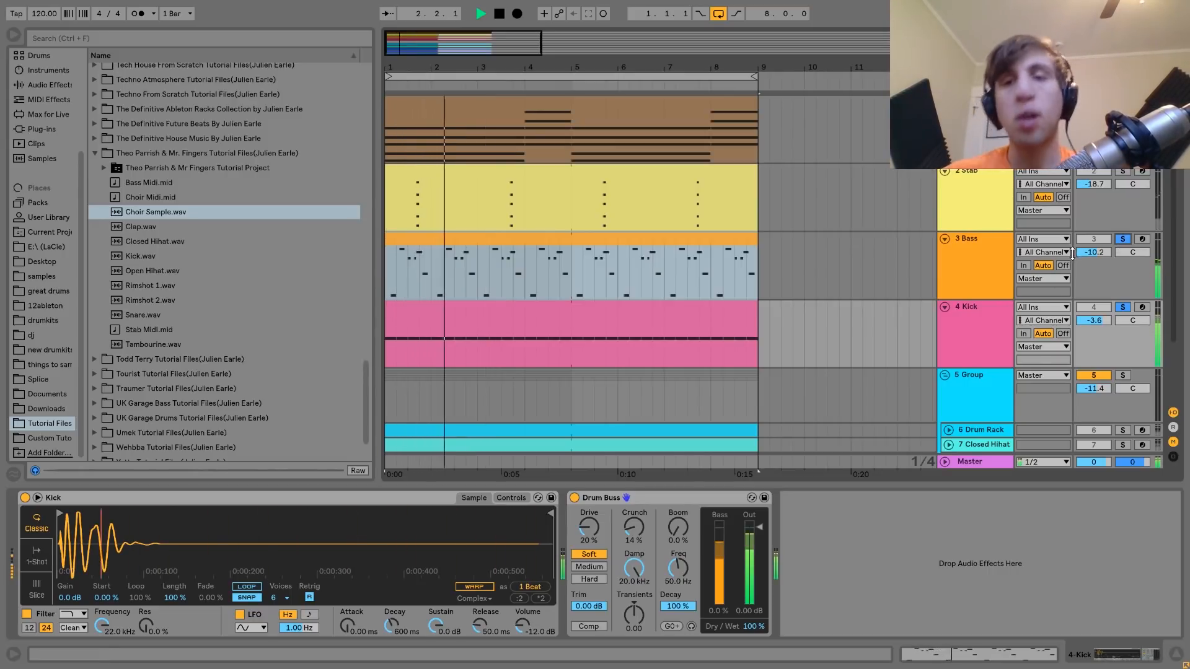
pyautogui.press('space')
pyautogui.click(978, 321)
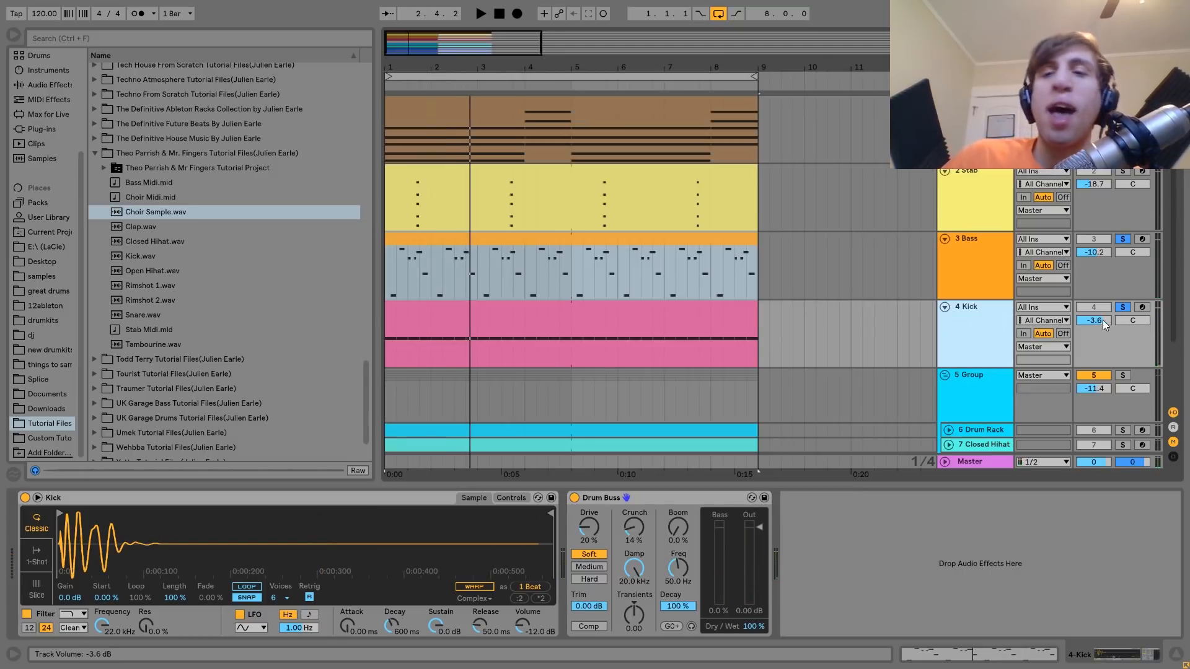
# Step: Solo only the Kick track again and replay it from the start of the loop
pyautogui.click(1124, 307)
pyautogui.press('space')
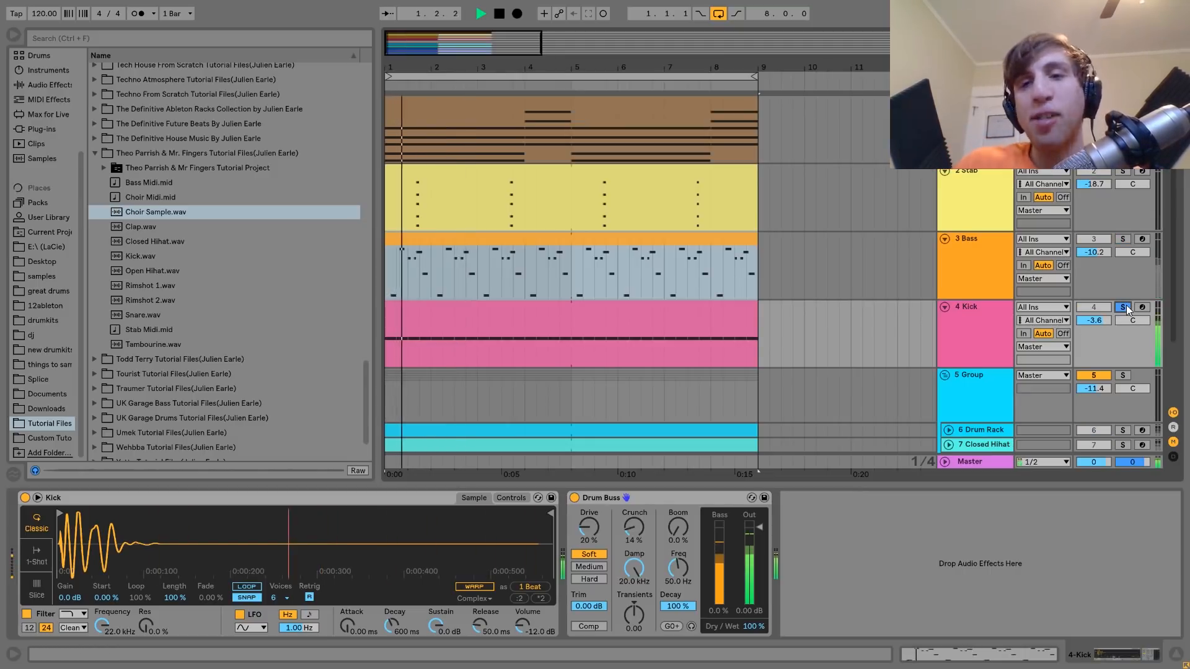
pyautogui.press('space')
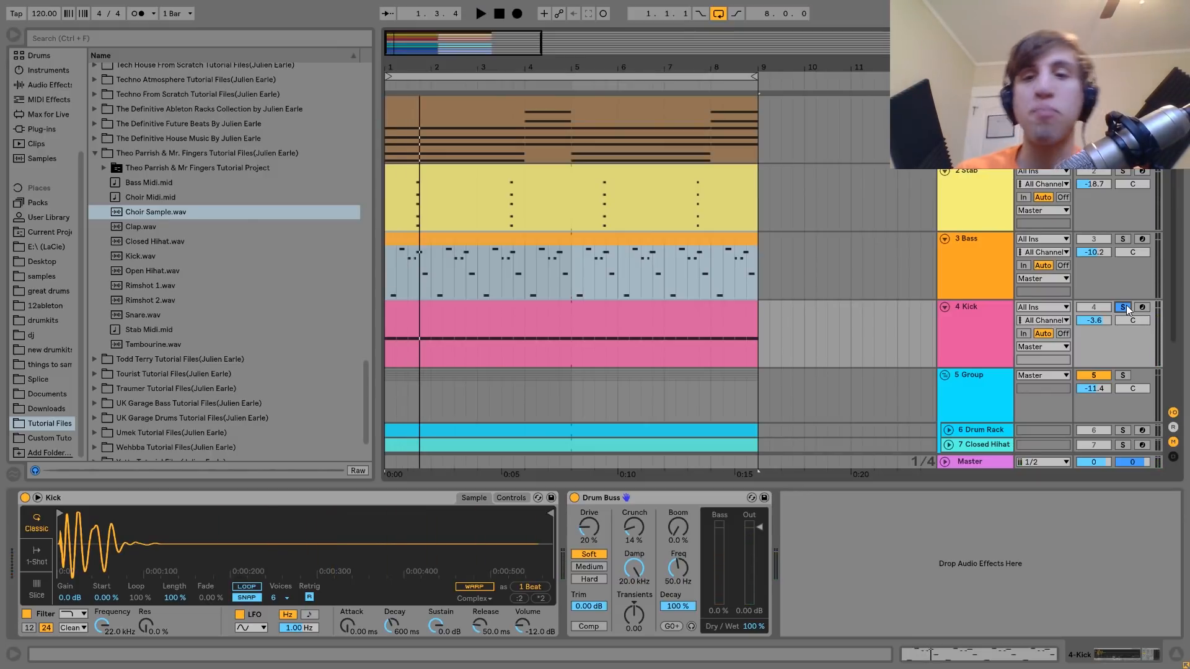
pyautogui.press('space')
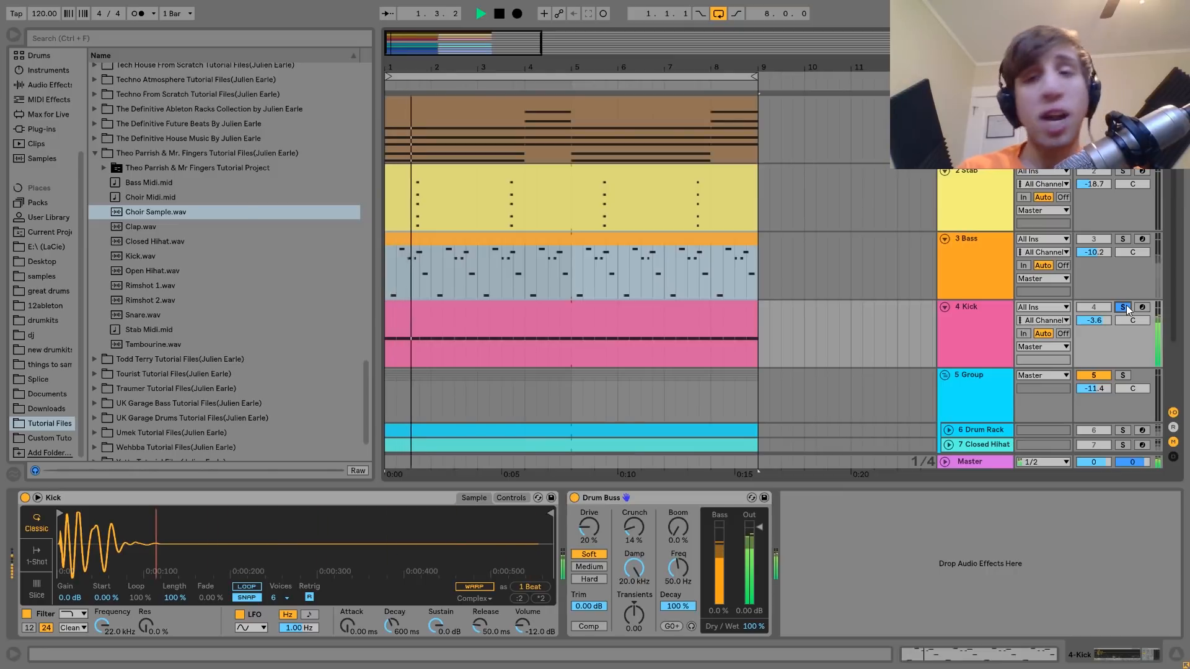
# Step: Bring the drum Group and the Bass track into the solo alongside the Kick during playback, and reselect the Kick track
pyautogui.click(1119, 377)
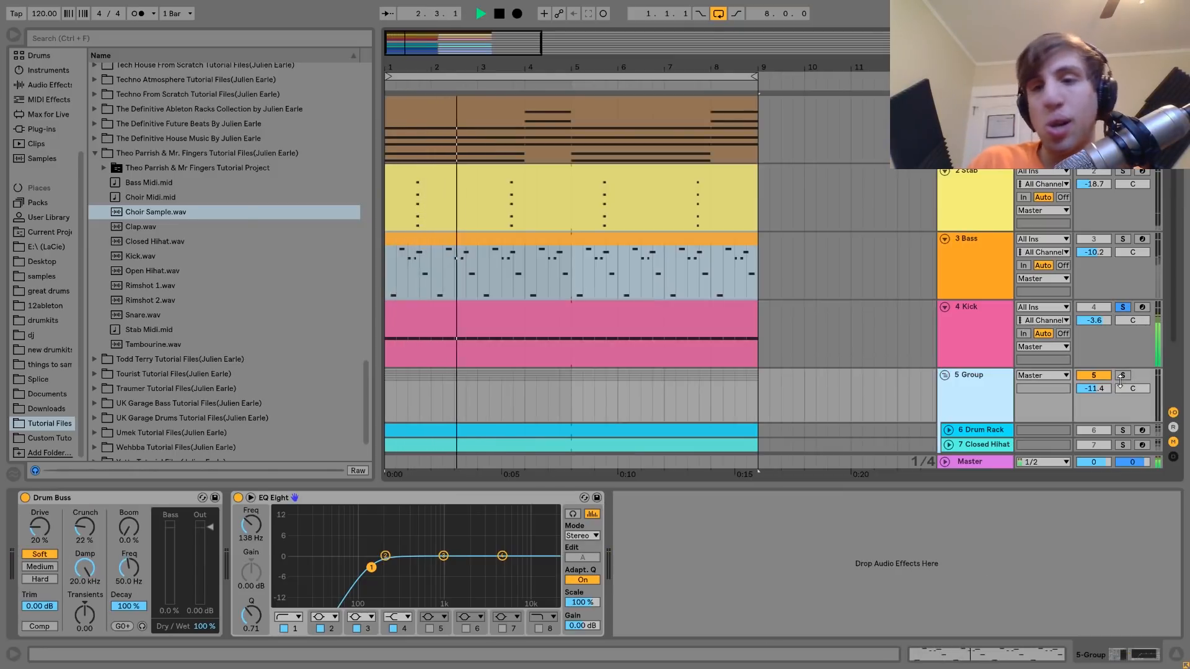
pyautogui.click(1121, 376)
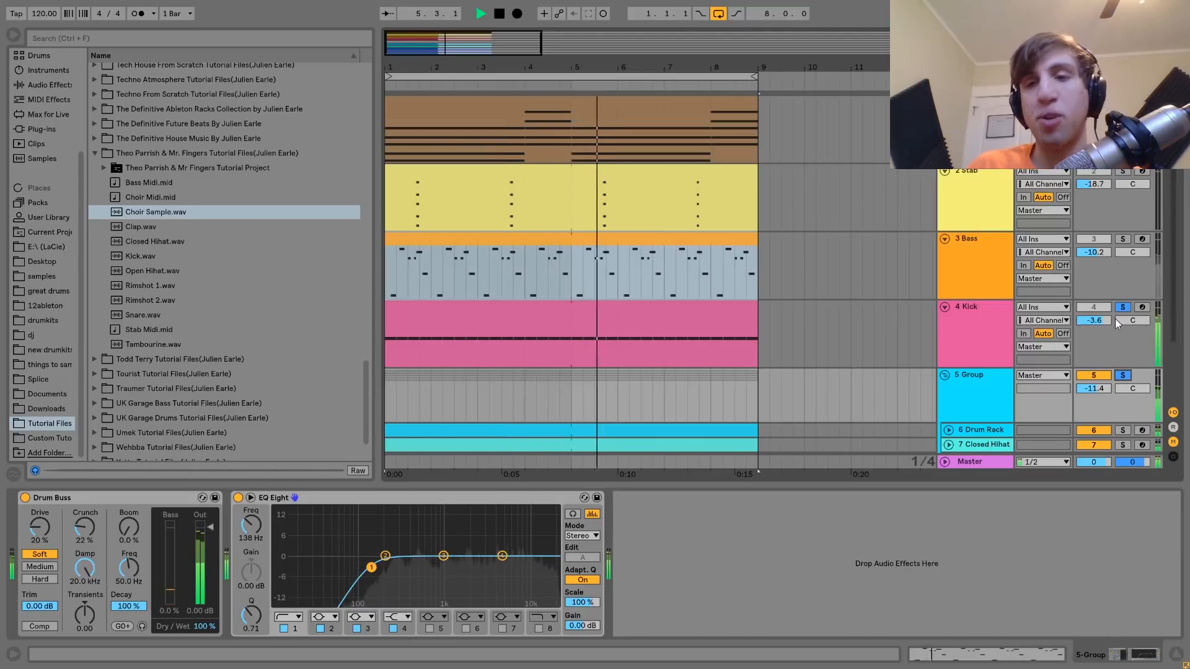
pyautogui.click(1122, 231)
pyautogui.click(1123, 185)
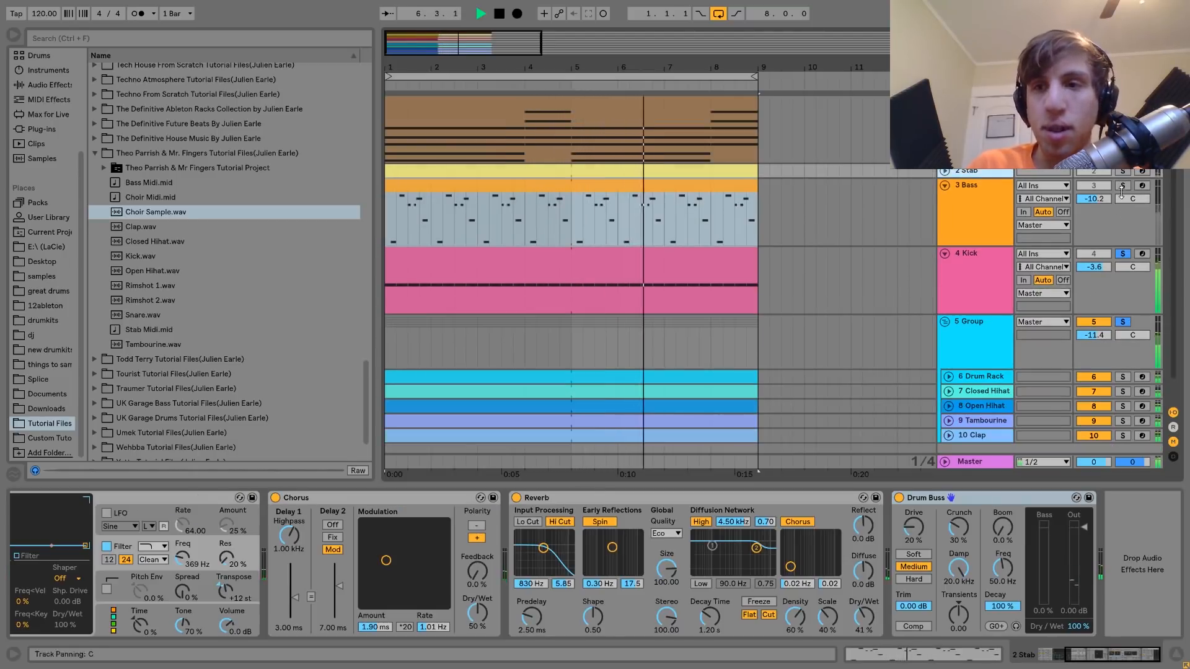
pyautogui.click(989, 256)
pyautogui.press('space')
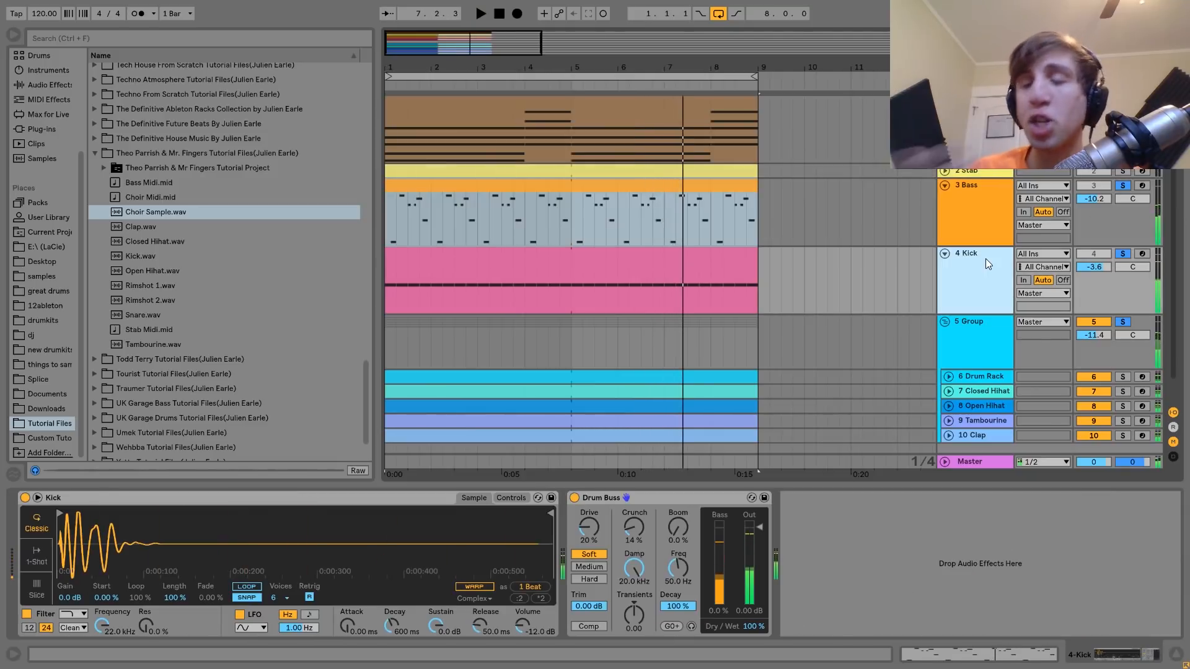
# Step: Solo only the Kick track and compare its sound with the Drum Buss effect switched off and on during playback
pyautogui.click(1122, 254)
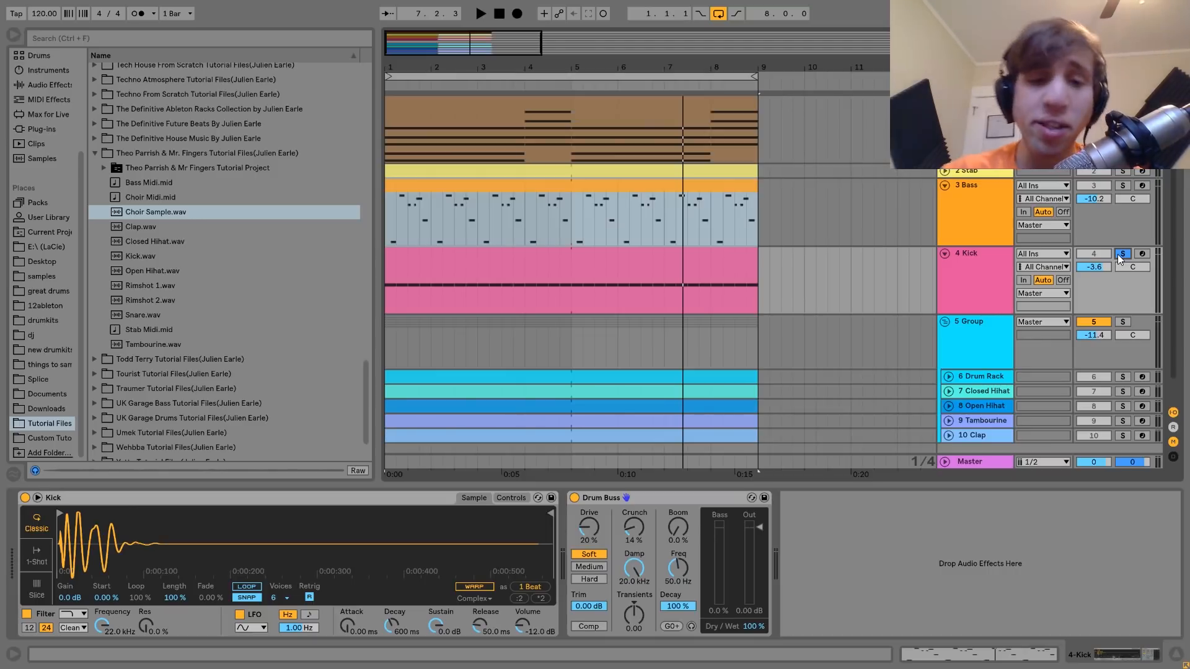
pyautogui.click(594, 500)
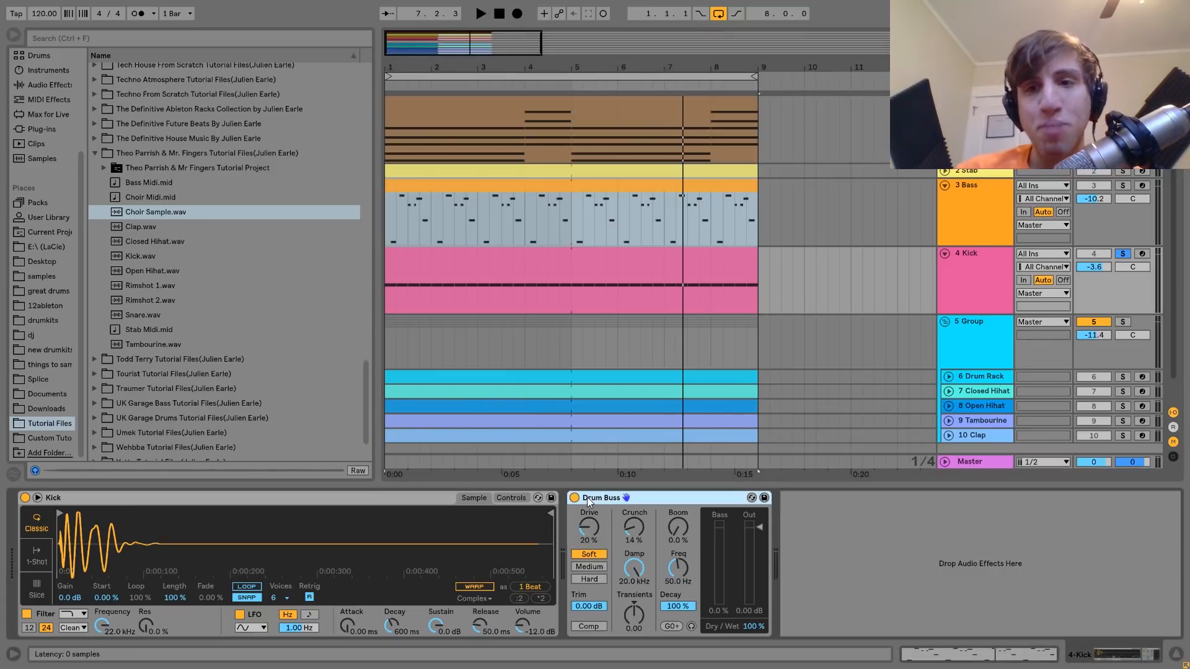
pyautogui.click(575, 498)
pyautogui.press('space')
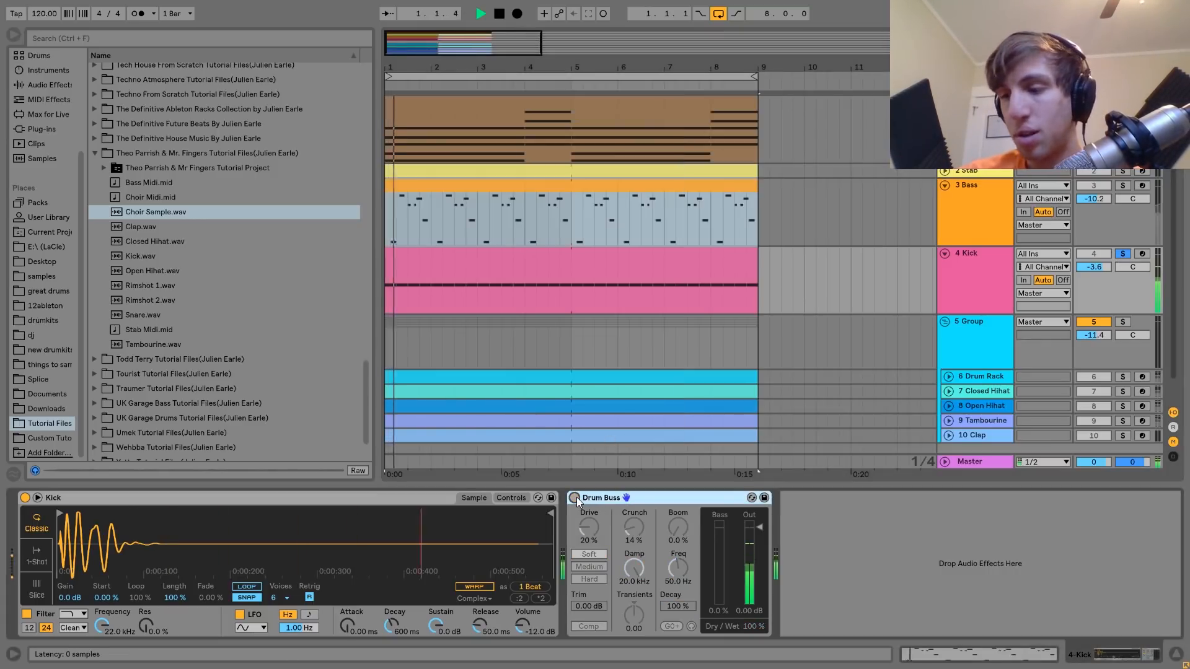
pyautogui.click(576, 498)
pyautogui.press('space')
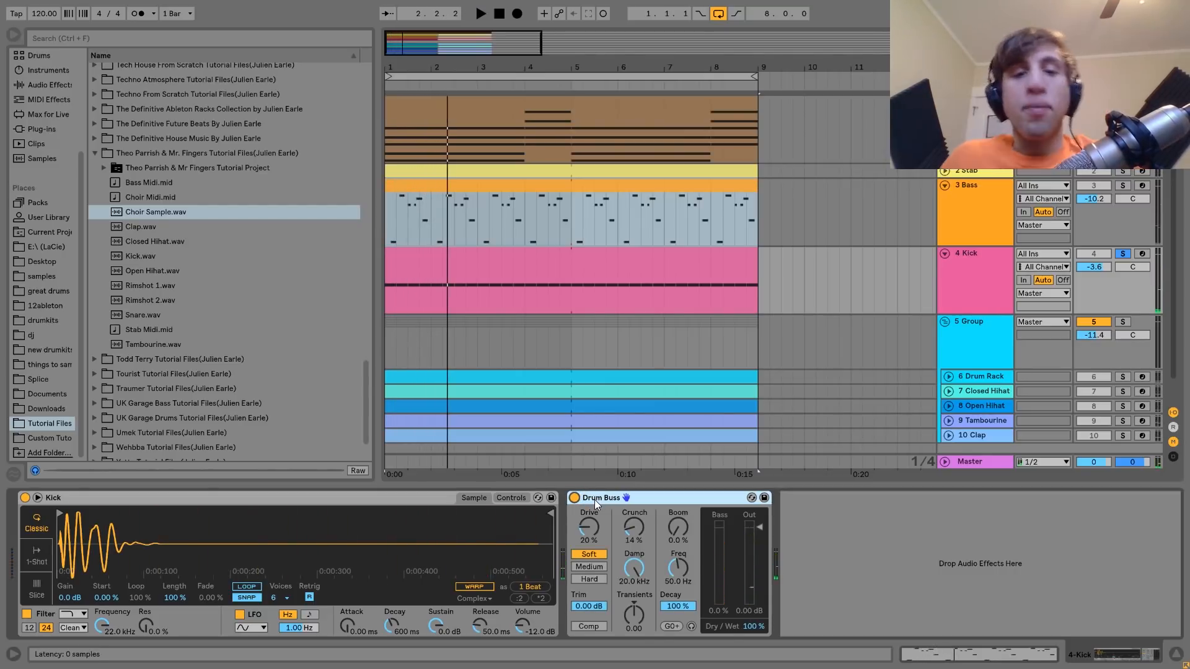
pyautogui.press('space')
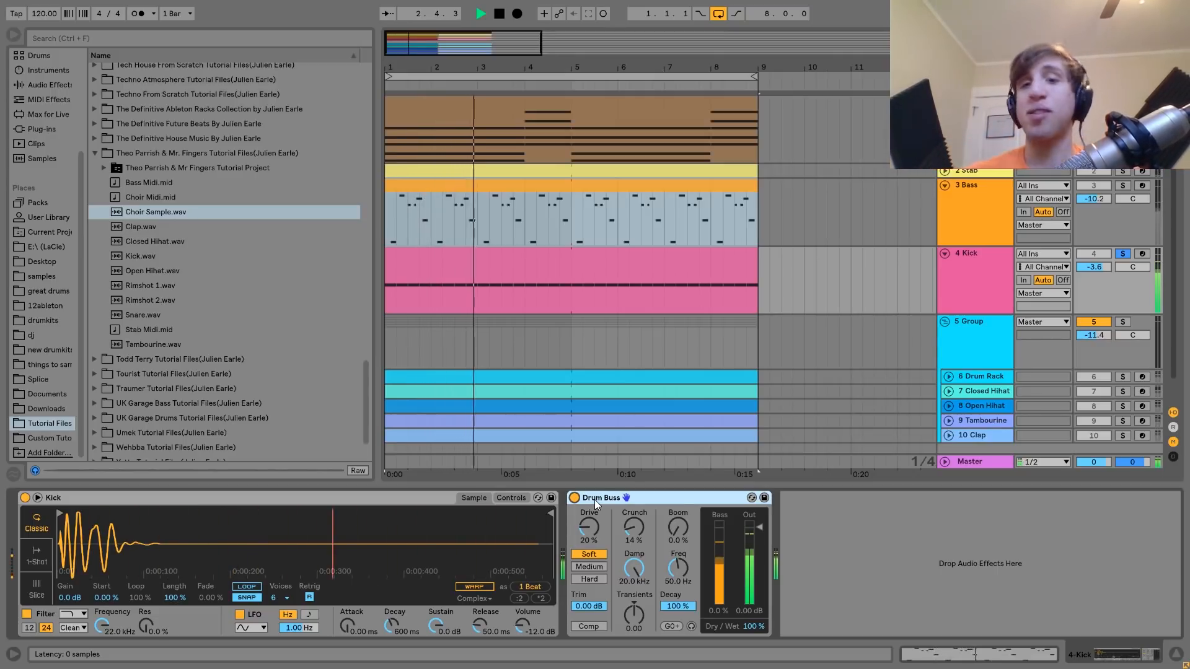
pyautogui.press('space')
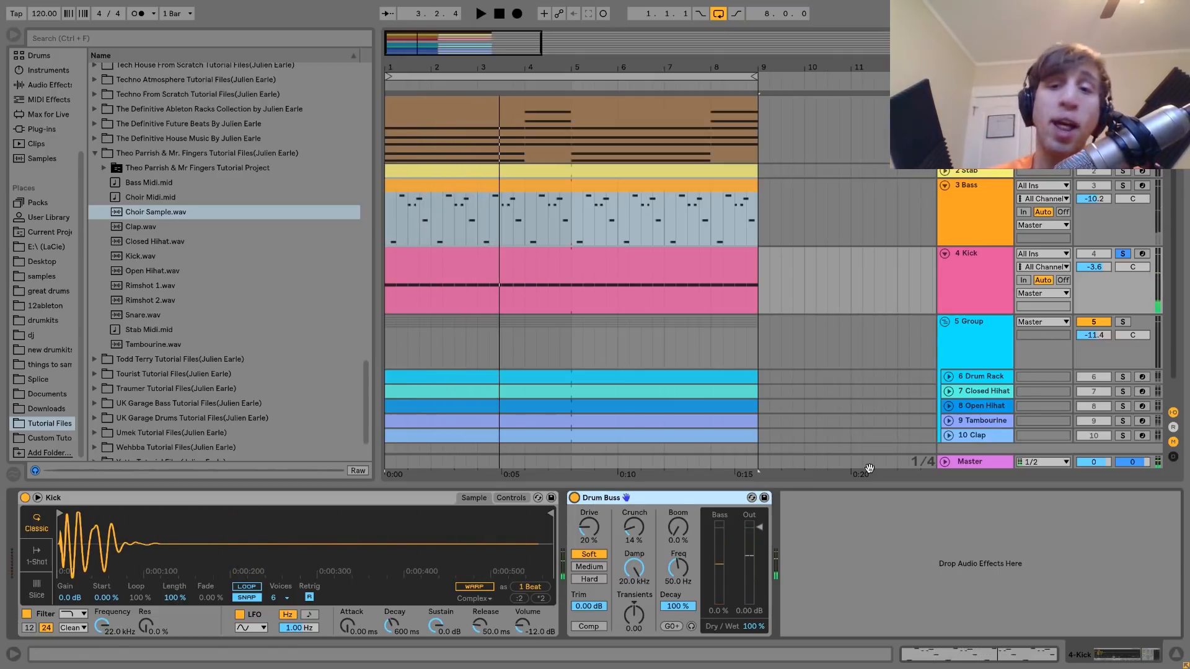
# Step: Unfold and solo the Drum Rack track in the drum Group and play its pattern from the loop start
pyautogui.click(981, 379)
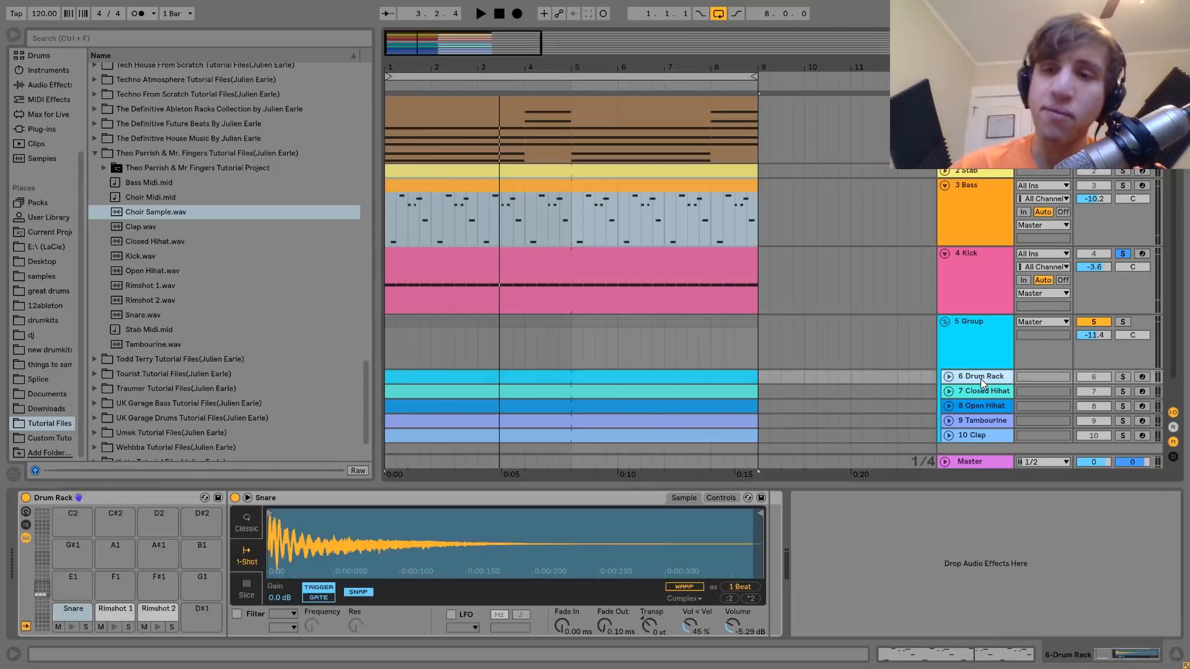
pyautogui.click(948, 376)
pyautogui.click(1123, 377)
pyautogui.press('space')
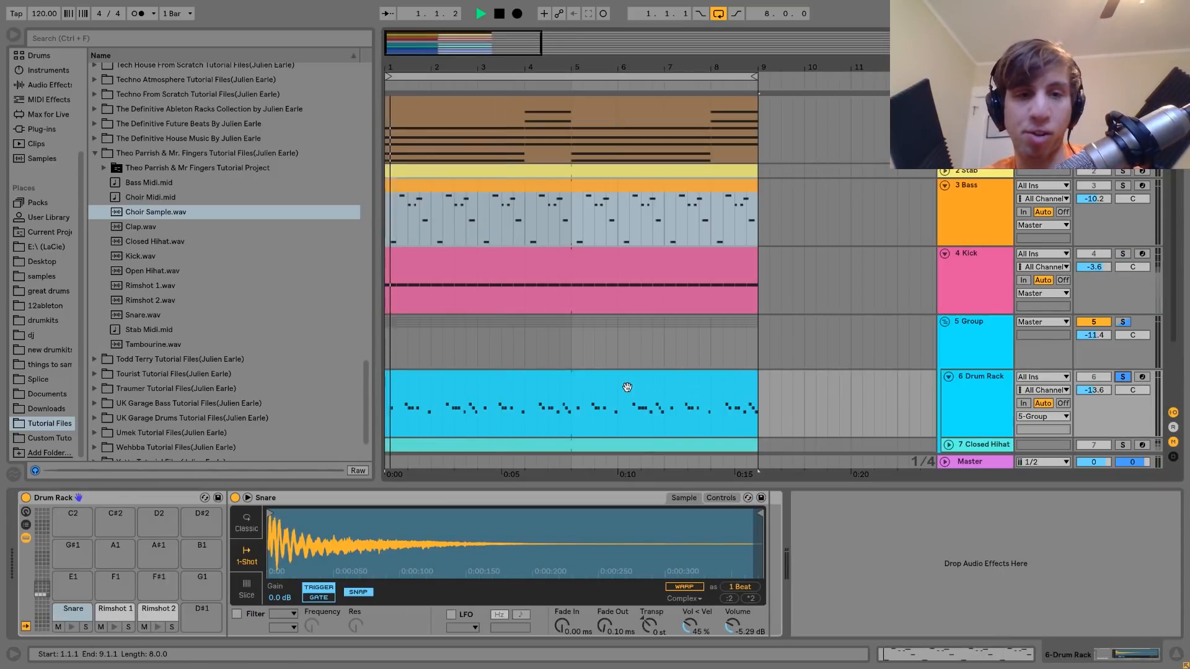
pyautogui.click(969, 358)
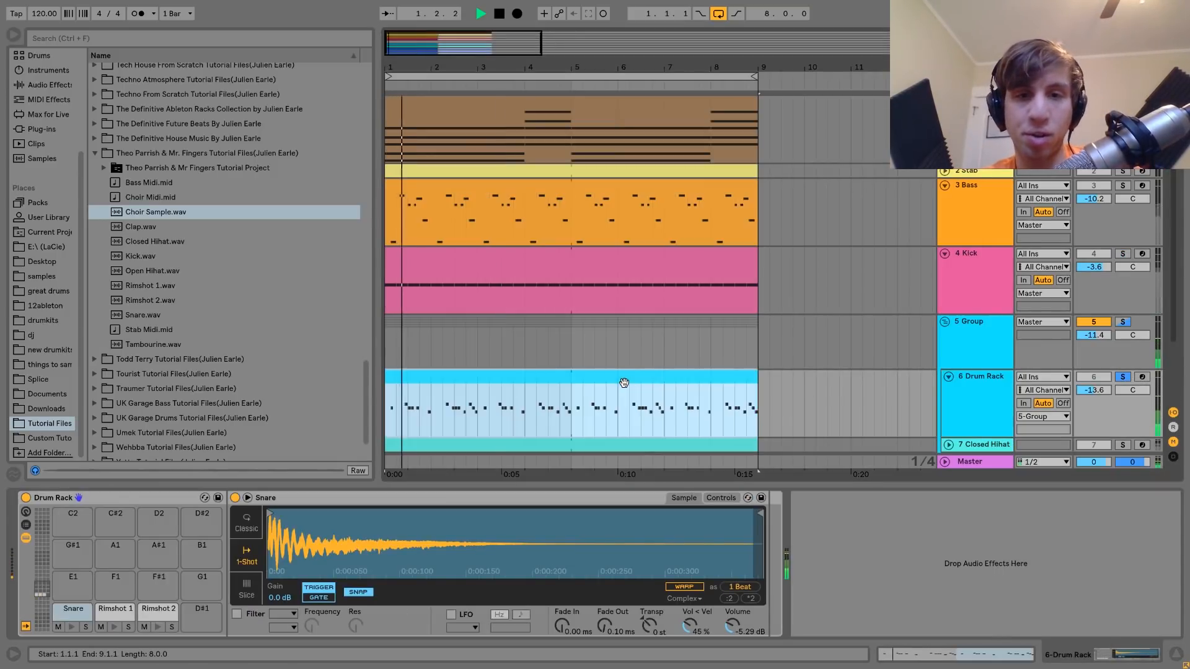
# Step: Clear the Drum Rack solo to hear it in the full mix, stop playback and audition its snare and rimshot pads
pyautogui.click(1122, 377)
pyautogui.click(991, 383)
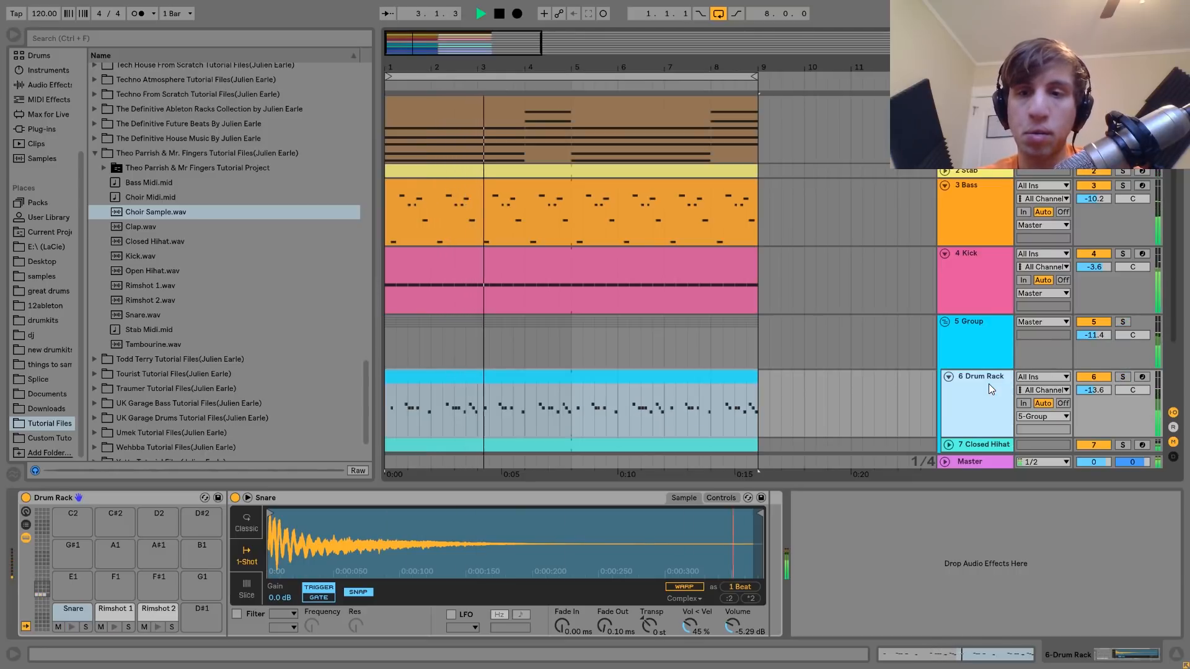
pyautogui.scroll(-2, 989, 384)
pyautogui.press('space')
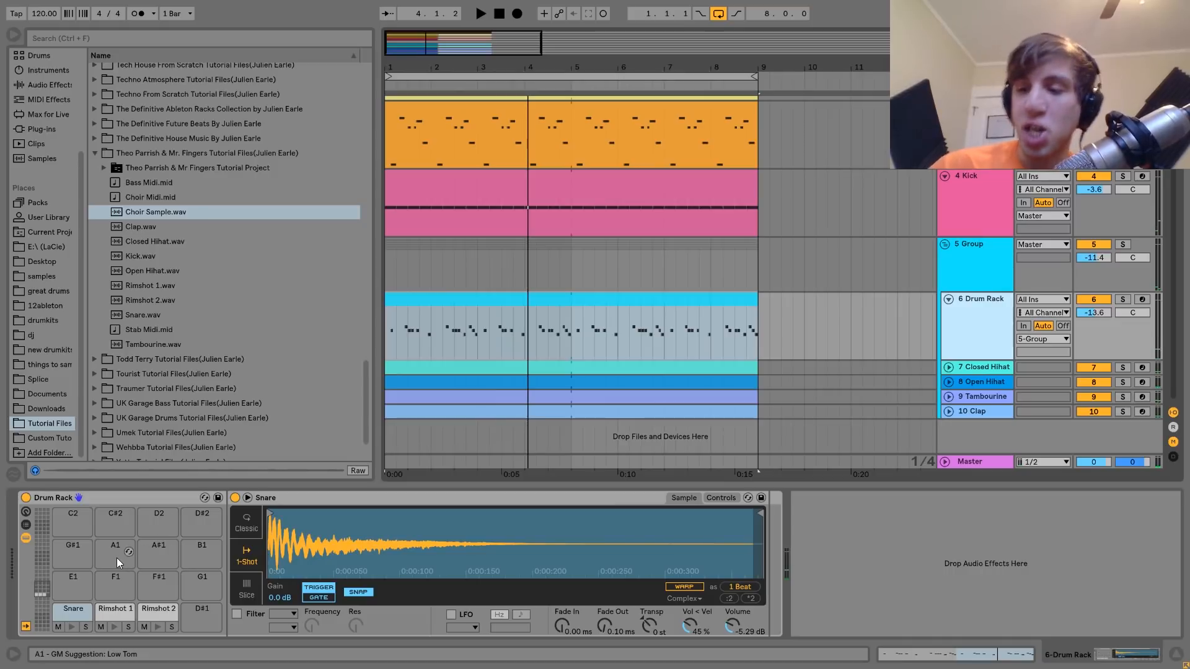
pyautogui.click(72, 627)
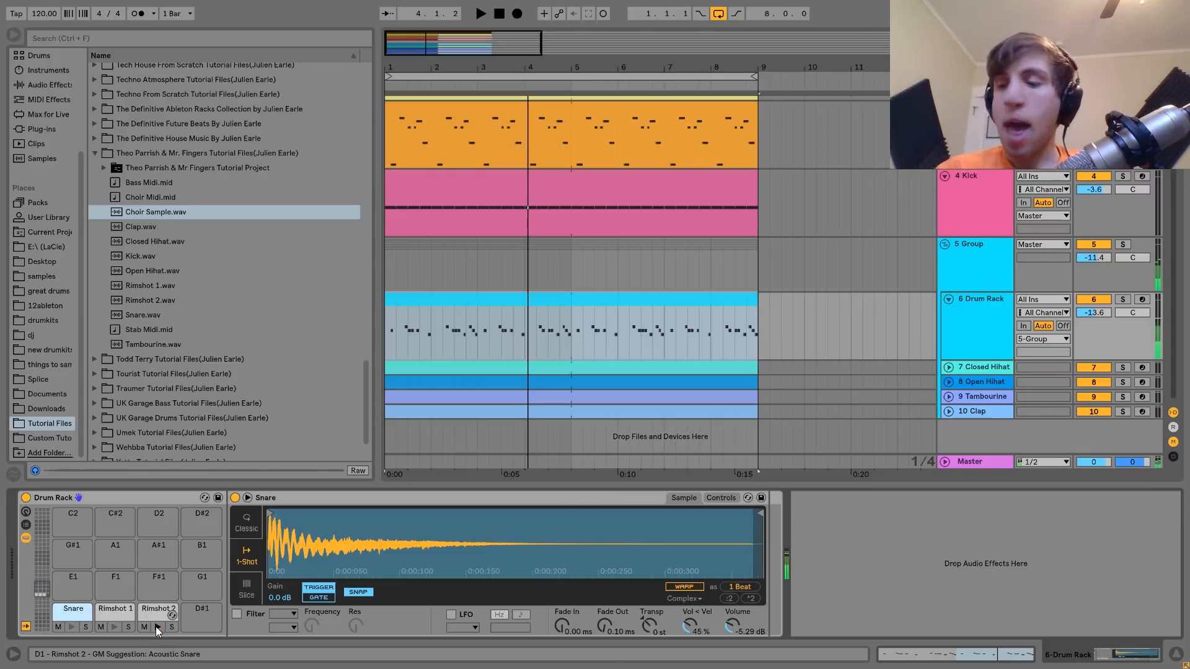
# Step: Replay the full loop several times from the start to hear how the snare and rimshot pattern sits in the mix
pyautogui.press('space')
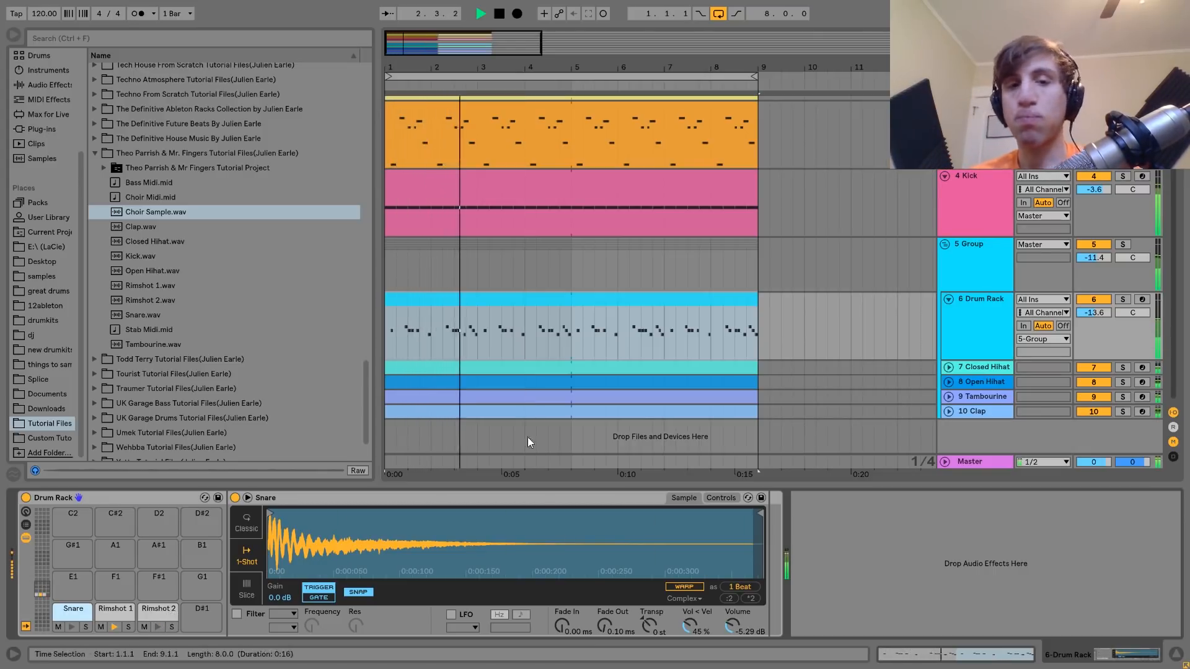
pyautogui.press('space')
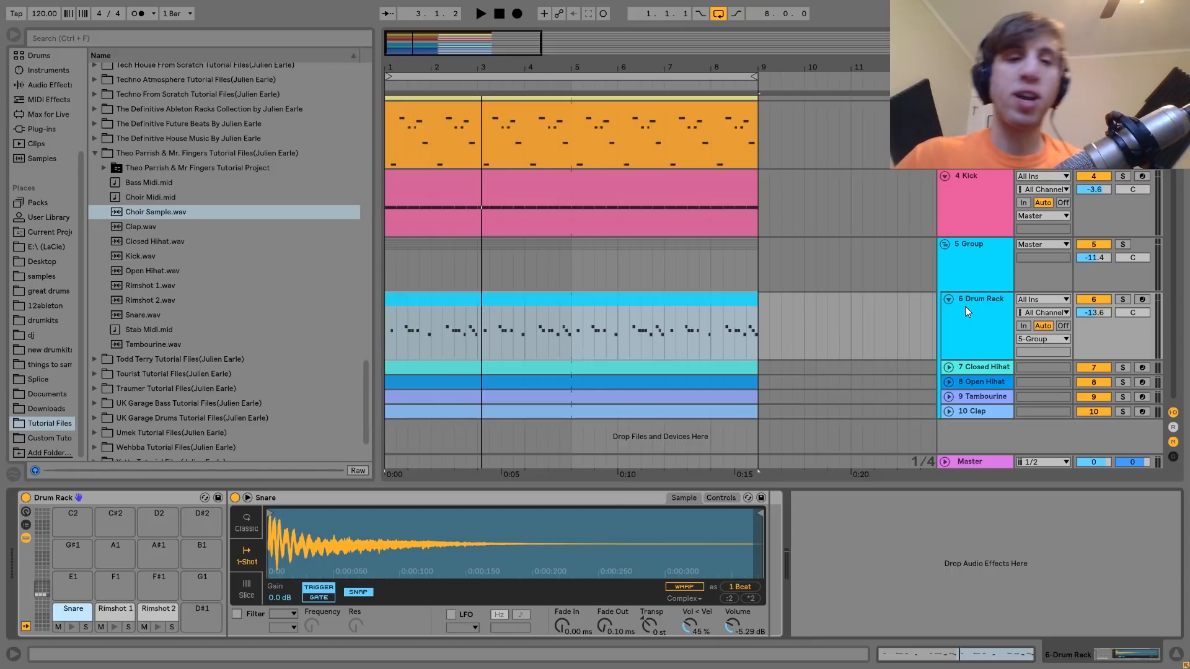
pyautogui.press('space')
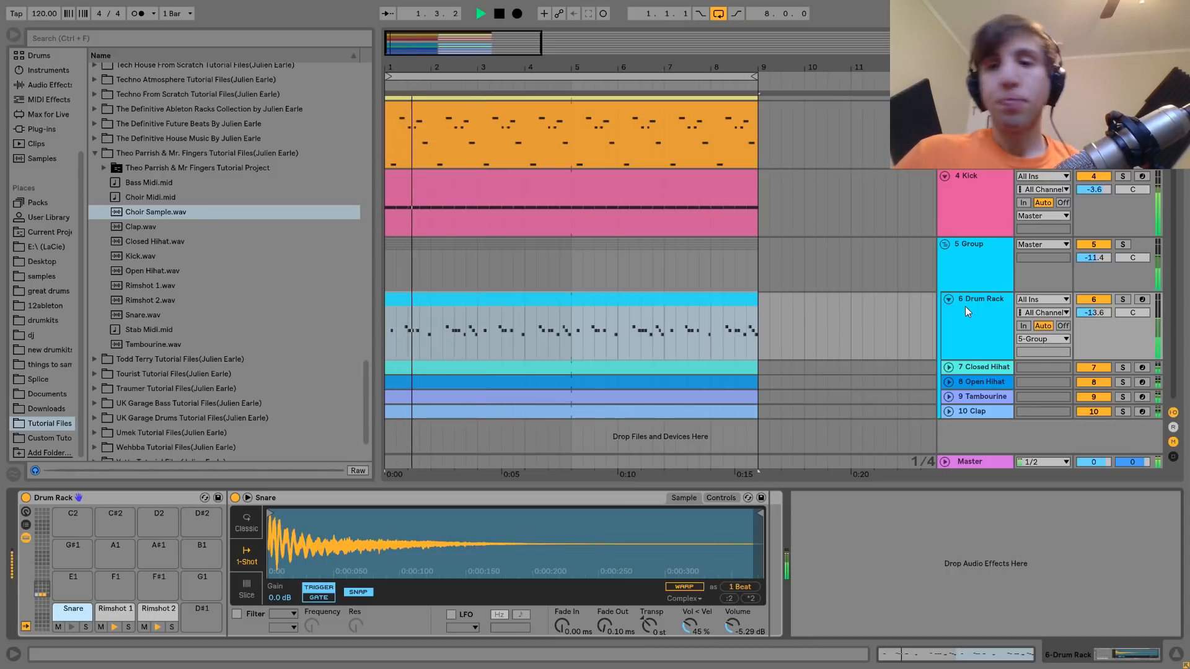
pyautogui.press('space')
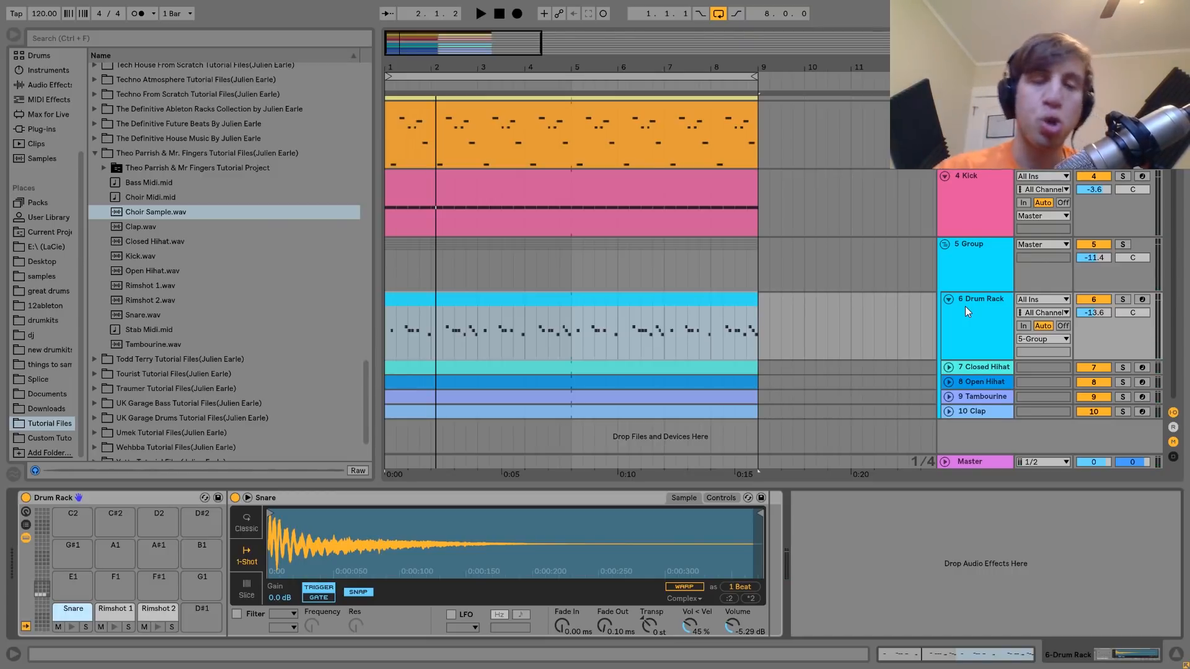
pyautogui.press('space')
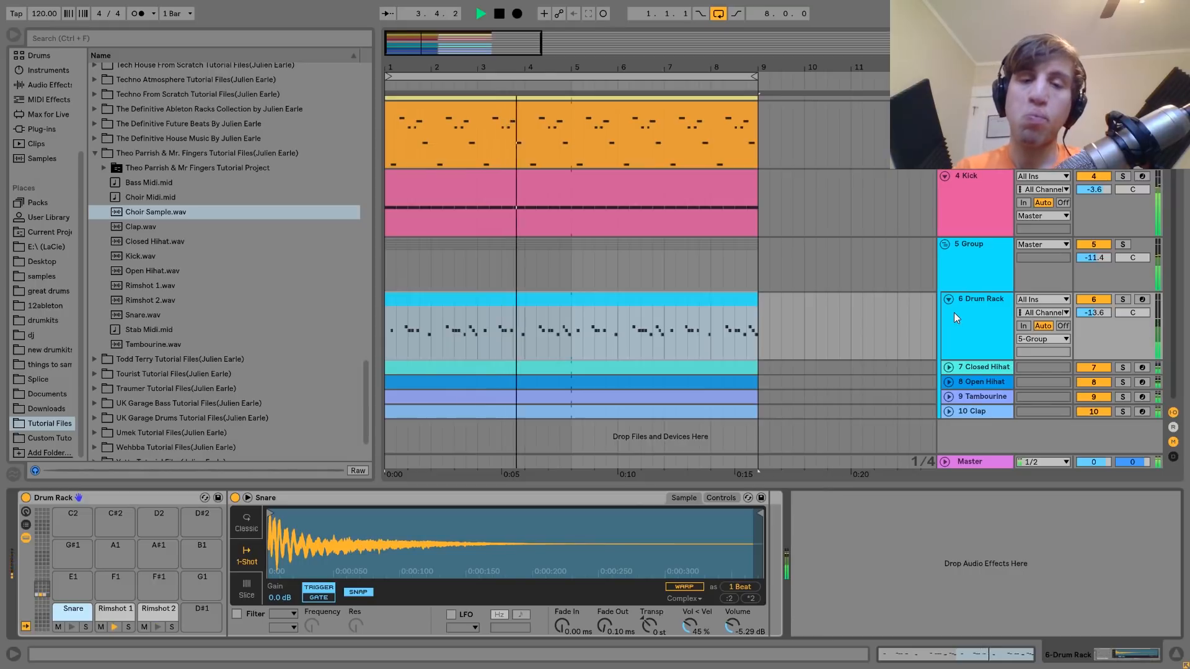
pyautogui.press('space')
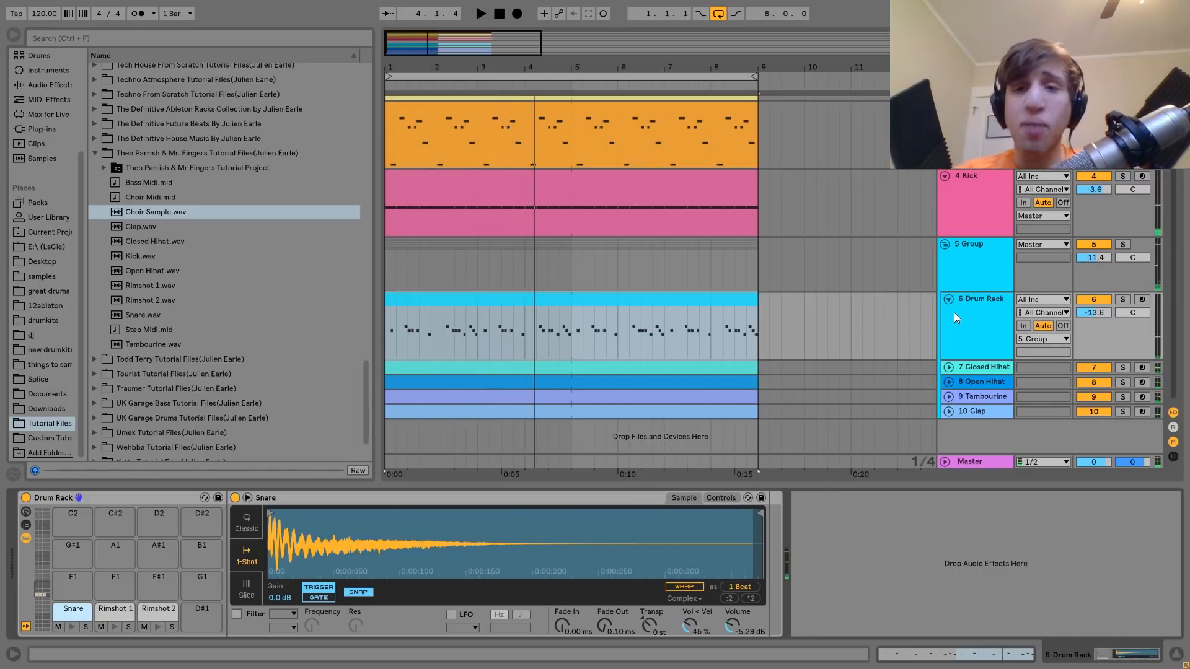
# Step: Solo the Closed Hihat and Open Hihat tracks together, play them and unfold both in the arrangement
pyautogui.click(1123, 367)
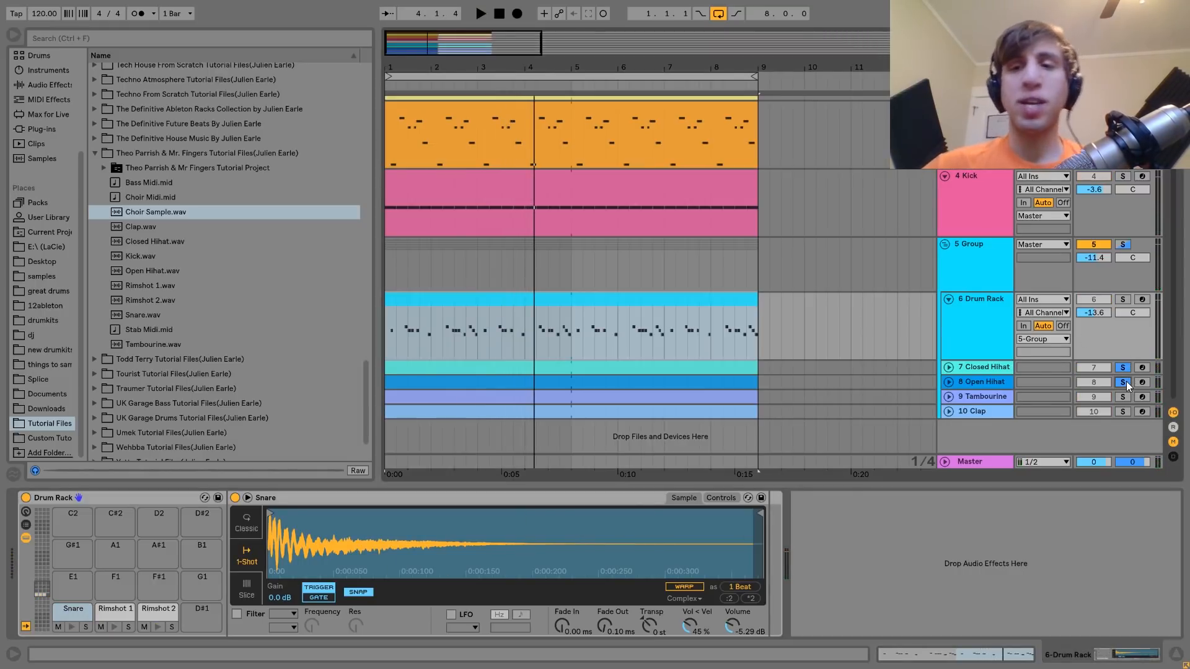
pyautogui.press('space')
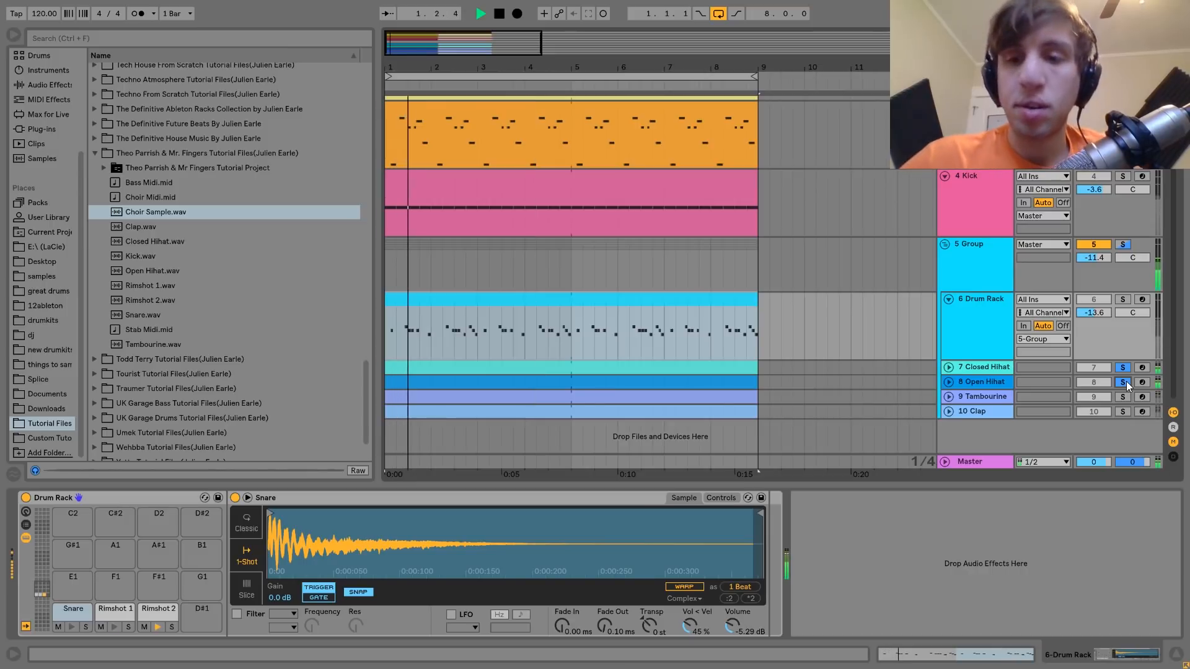
pyautogui.click(972, 385)
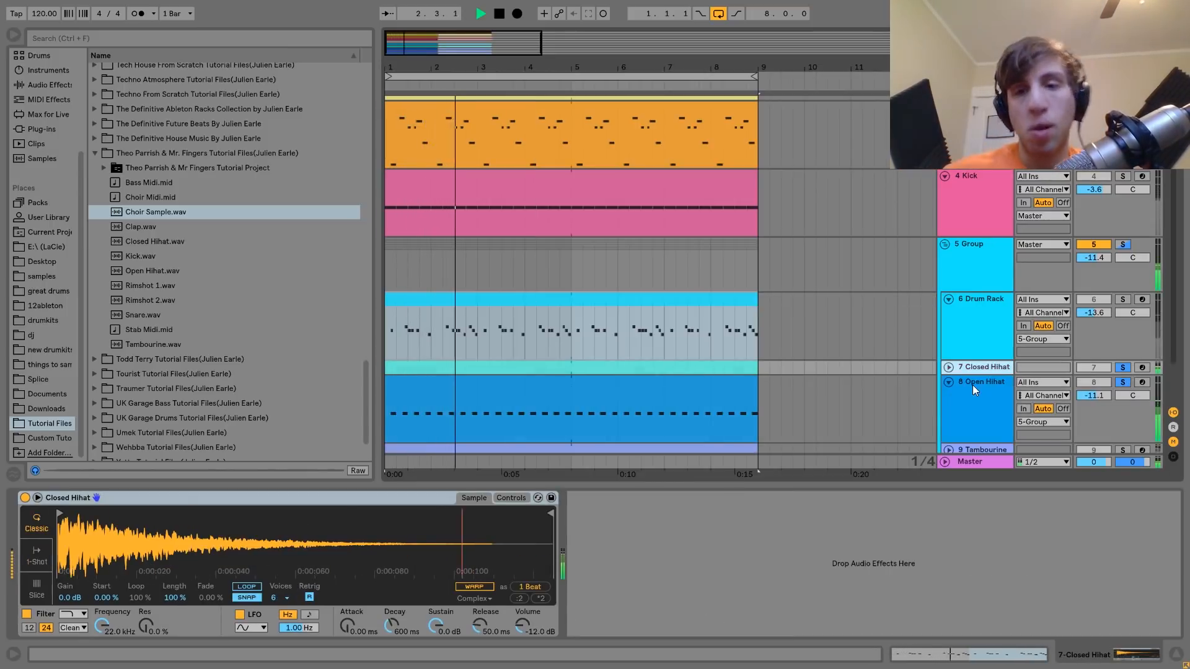
pyautogui.scroll(-3, 973, 385)
pyautogui.press('space')
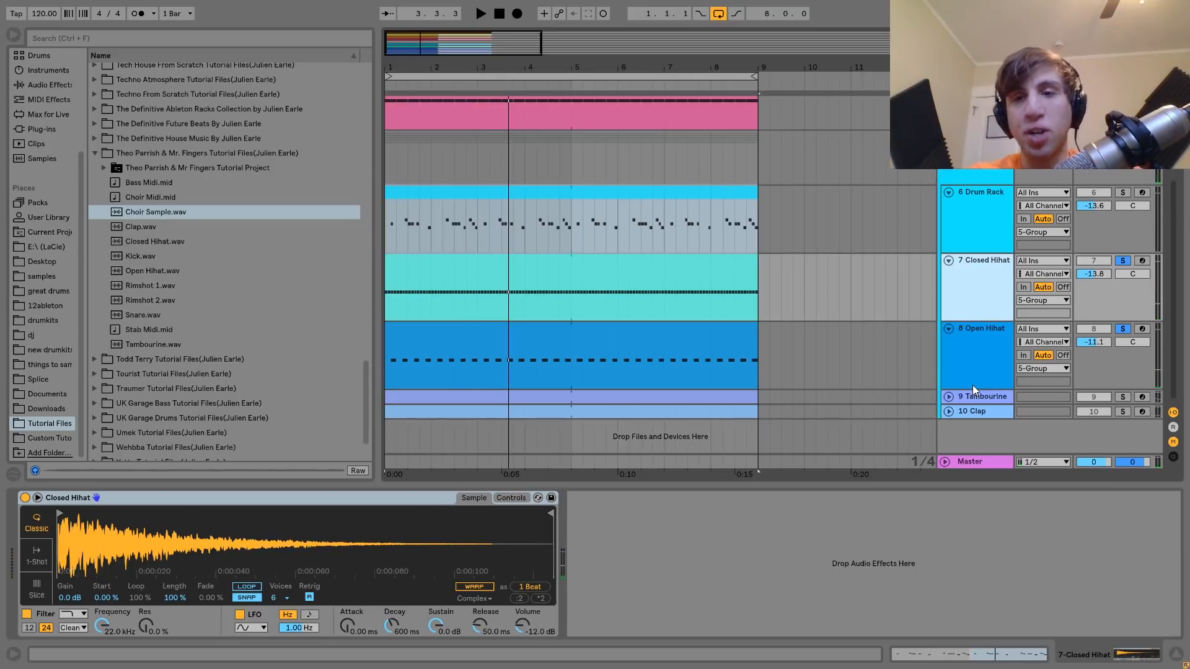
# Step: Listen to the Closed Hihat and the Open Hihat soloed one after the other, and put both back in solo
pyautogui.click(1128, 260)
pyautogui.press('space')
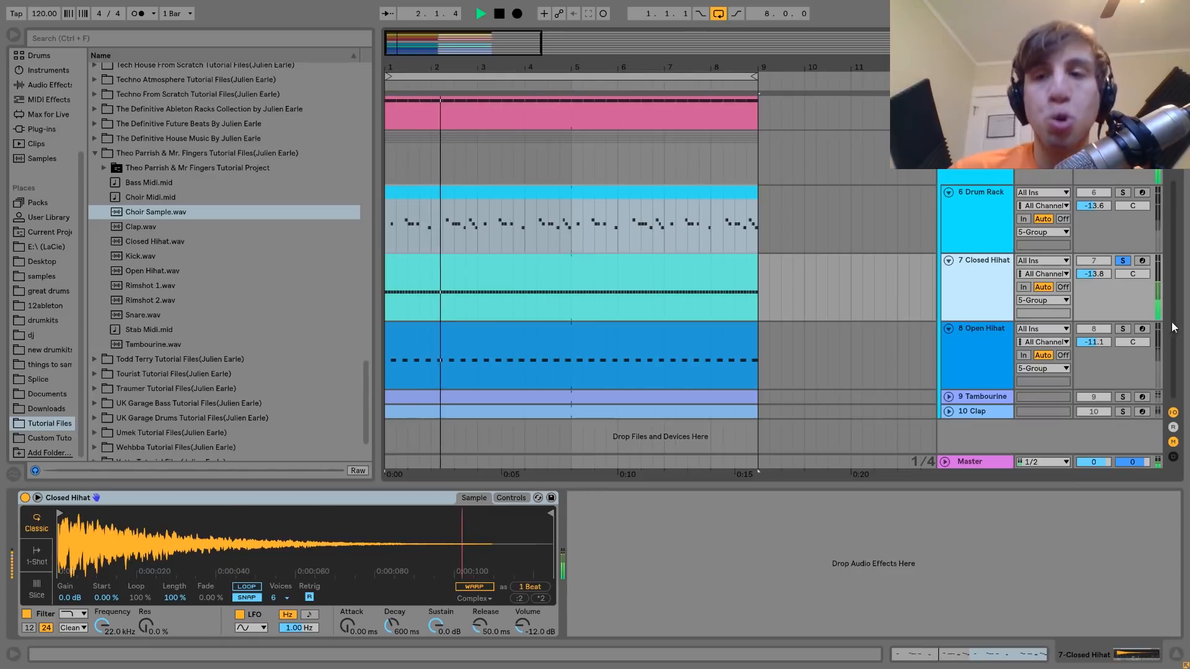
pyautogui.click(1120, 331)
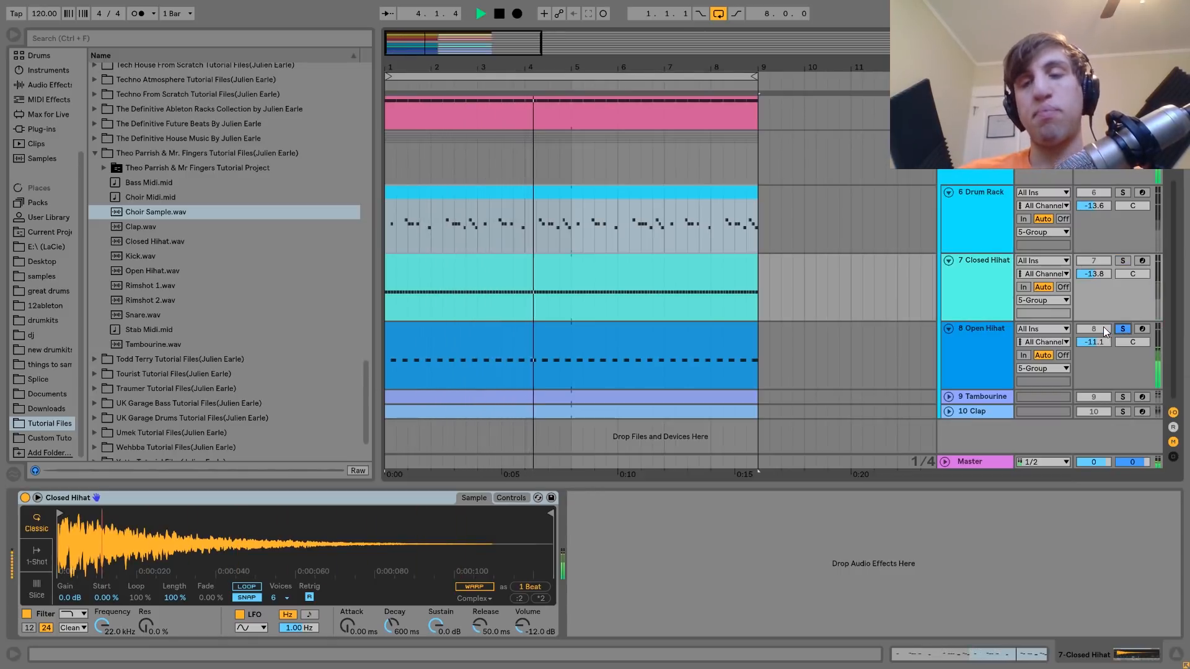
pyautogui.press('space')
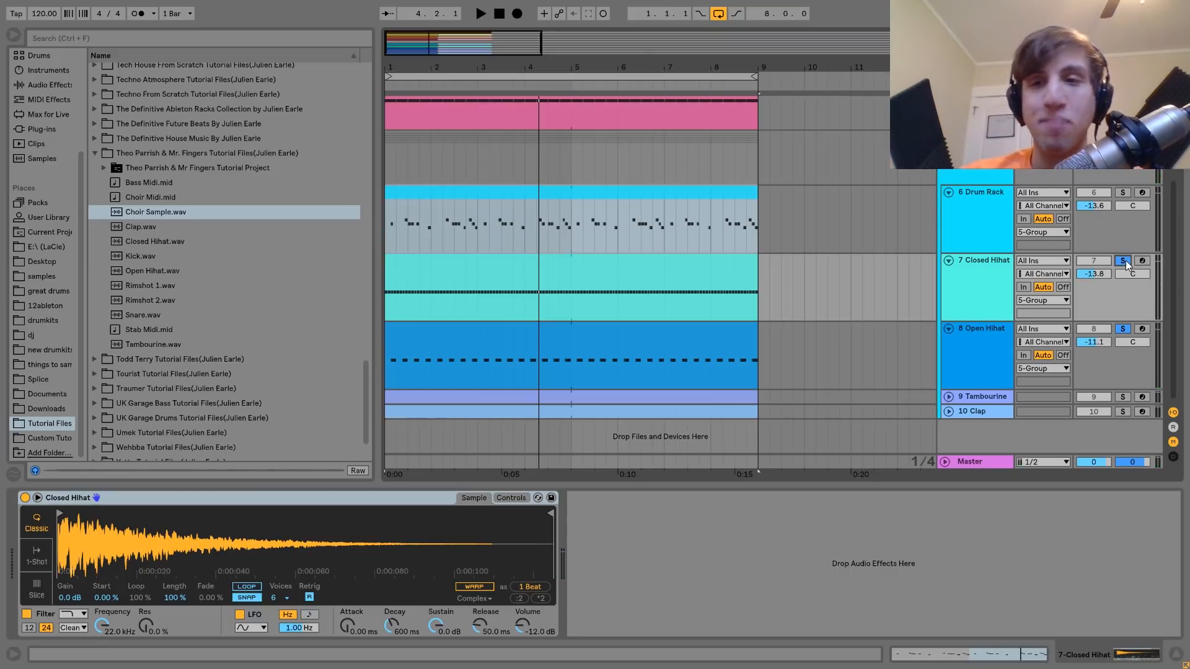
# Step: Play both soloed hi-hats together, try a different Closed Hihat track volume and undo that change
pyautogui.press('space')
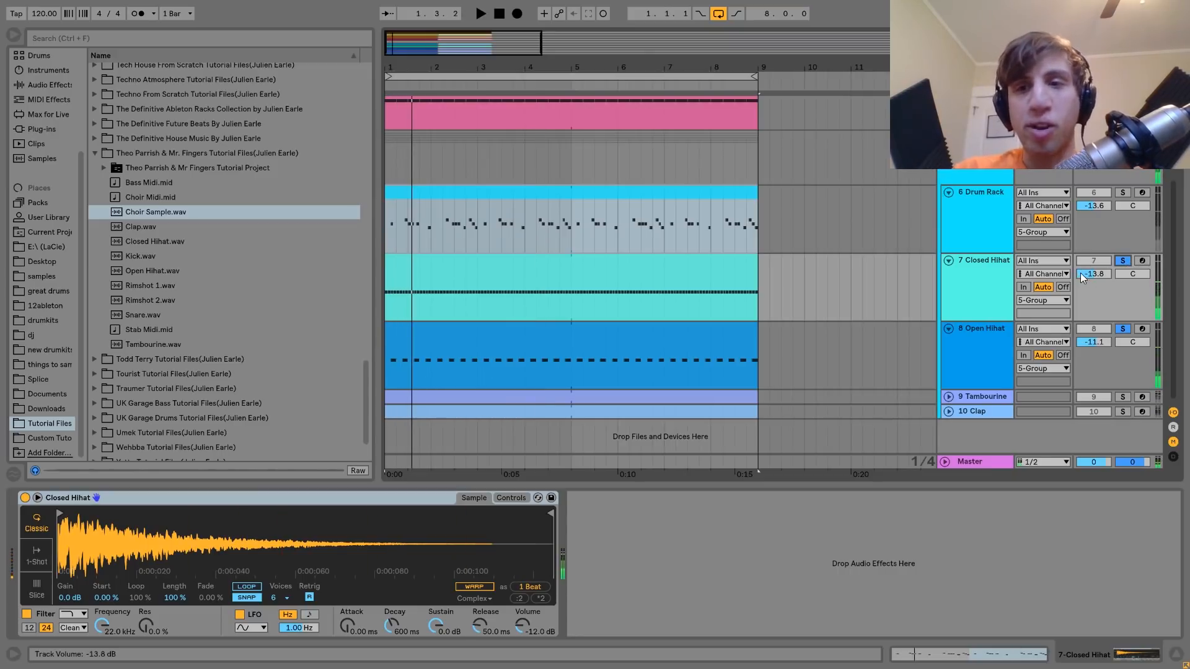
pyautogui.moveTo(1088, 272); pyautogui.dragTo(1088, 236)
pyautogui.hotkey('ctrl', 'z')
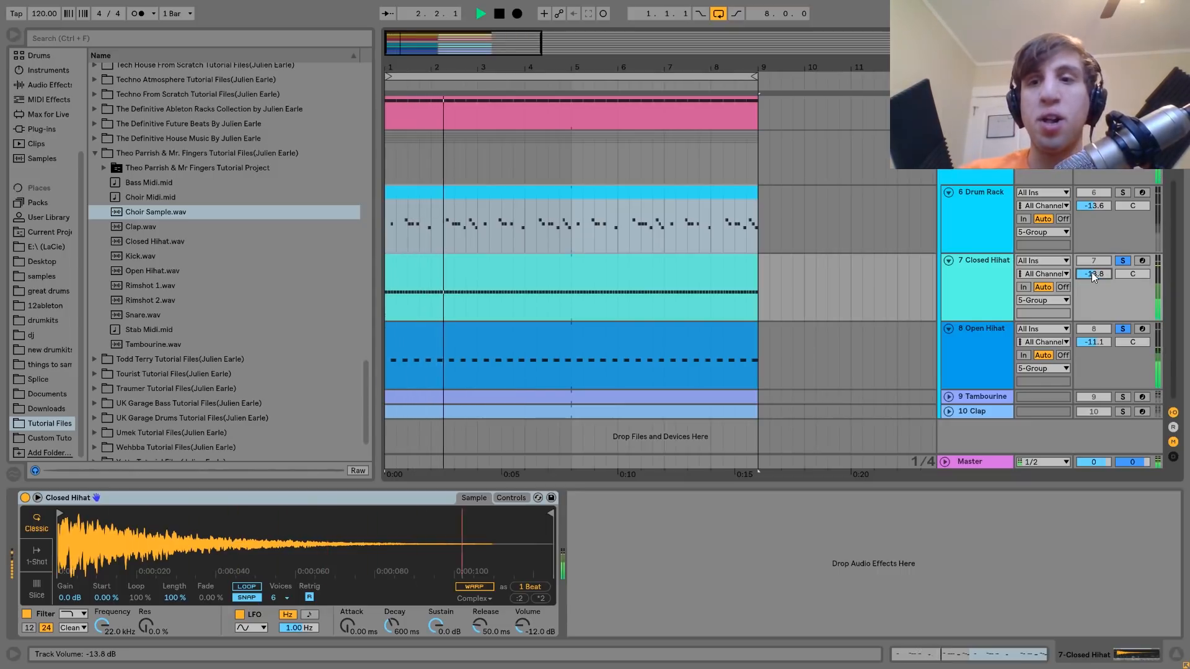
pyautogui.press('space')
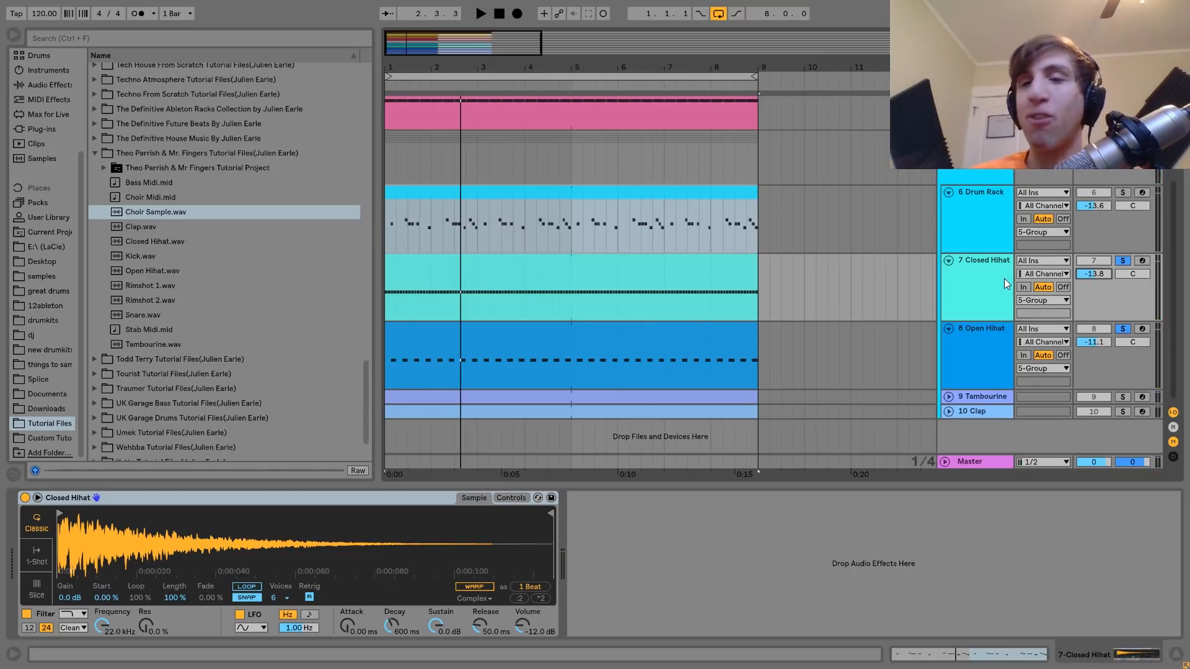
# Step: Clear the hi-hat solos during playback, and unfold, solo and play the Tambourine track on its own
pyautogui.press('space')
pyautogui.click(1122, 261)
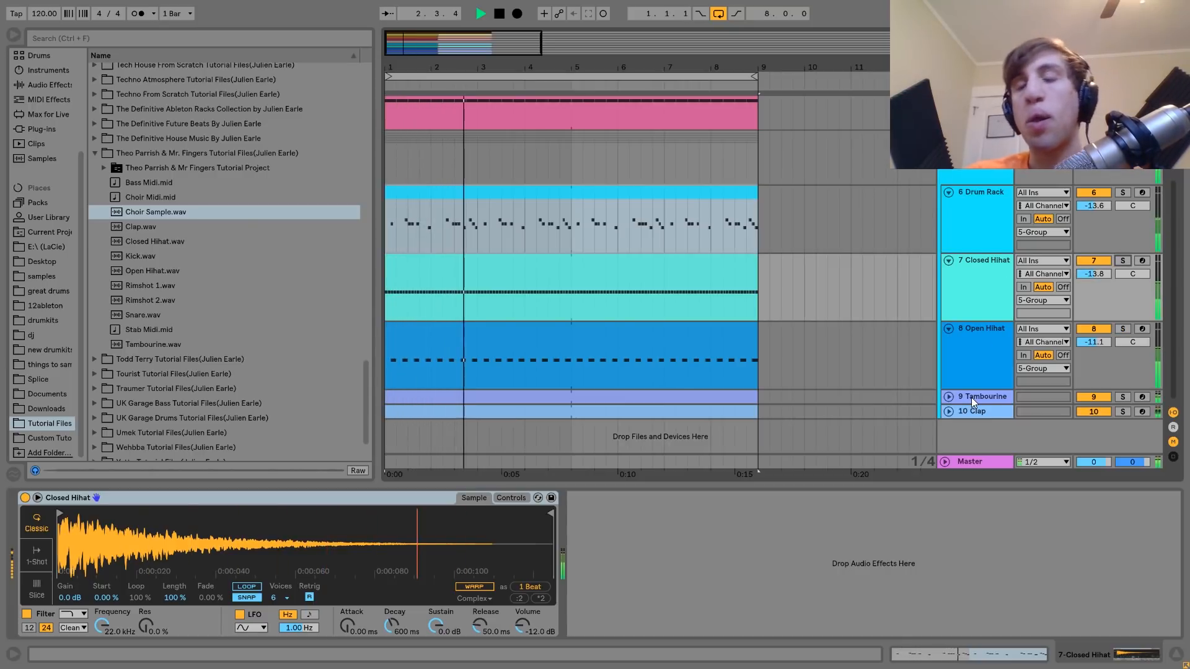
pyautogui.press('space')
pyautogui.click(1123, 396)
pyautogui.click(1005, 395)
pyautogui.click(949, 397)
pyautogui.press('space')
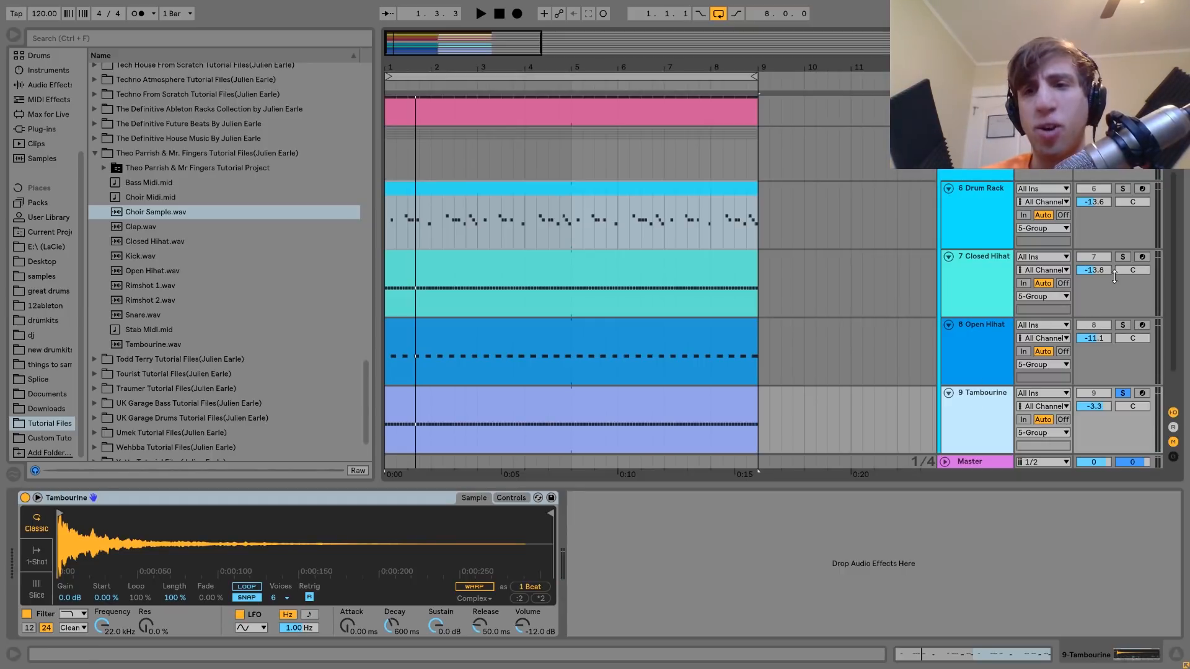
# Step: Solo the Closed Hihat during playback, add the Tambourine to the solo and select the Tambourine track
pyautogui.click(1122, 256)
pyautogui.press('space')
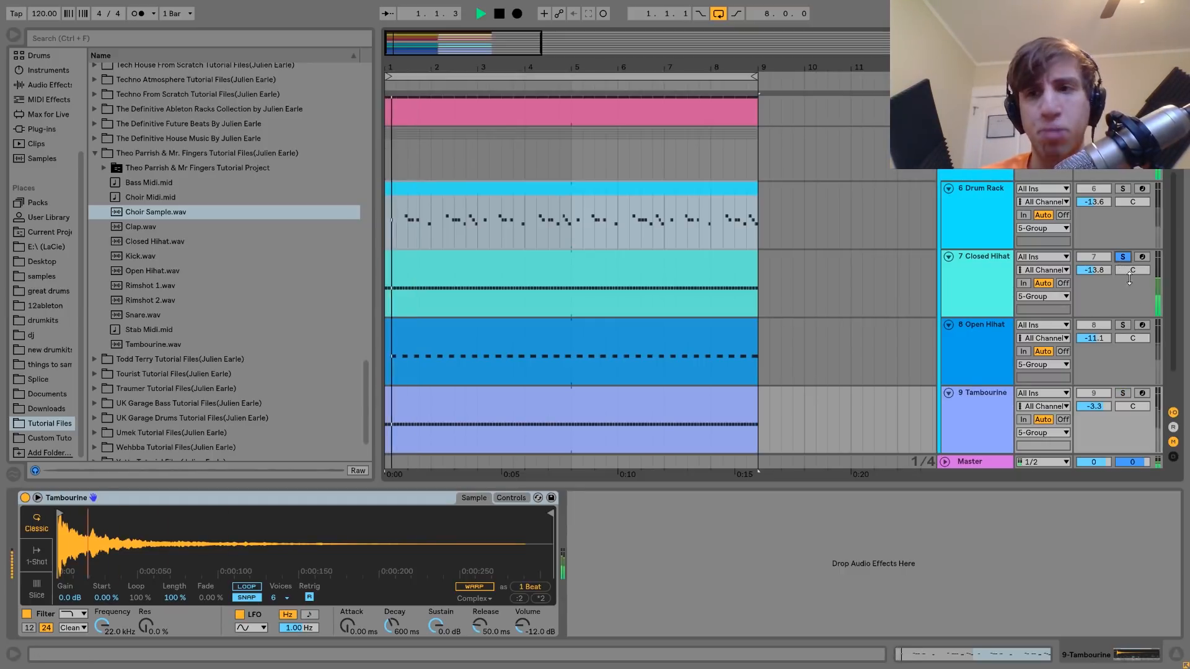
pyautogui.keyDown('ctrl'); pyautogui.click(1122, 393); pyautogui.keyUp('ctrl')
pyautogui.click(988, 398)
pyautogui.press('space')
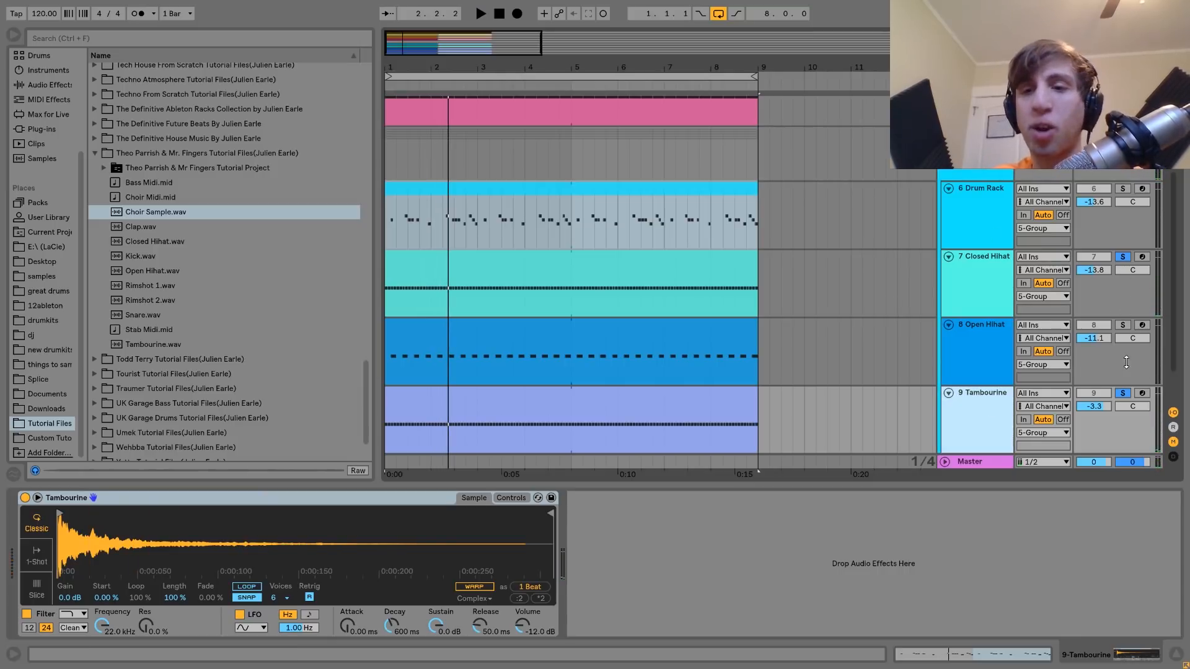
# Step: Take the Tambourine out of the solo to hear the Closed Hihat alone, and solo both together again
pyautogui.click(1124, 393)
pyautogui.press('space')
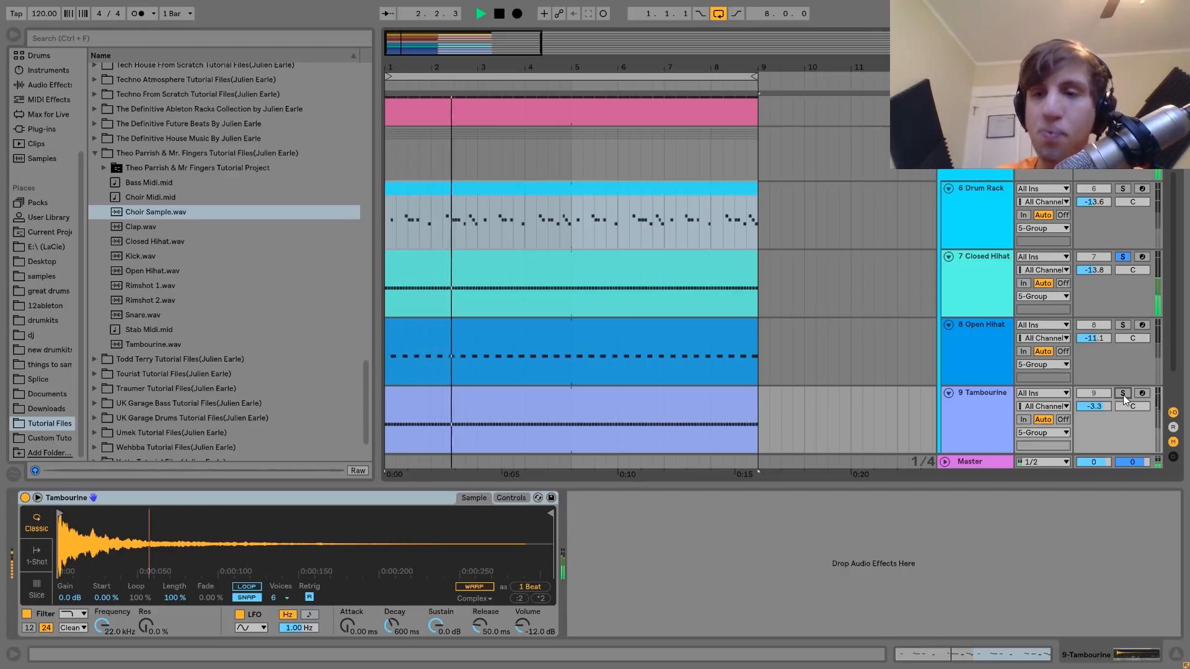
pyautogui.press('space')
pyautogui.click(1123, 393)
pyautogui.click(1124, 394)
# Step: Play the full mix with the Tambourine muted, unmute it and set its track volume to -5.3 dB
pyautogui.press('space')
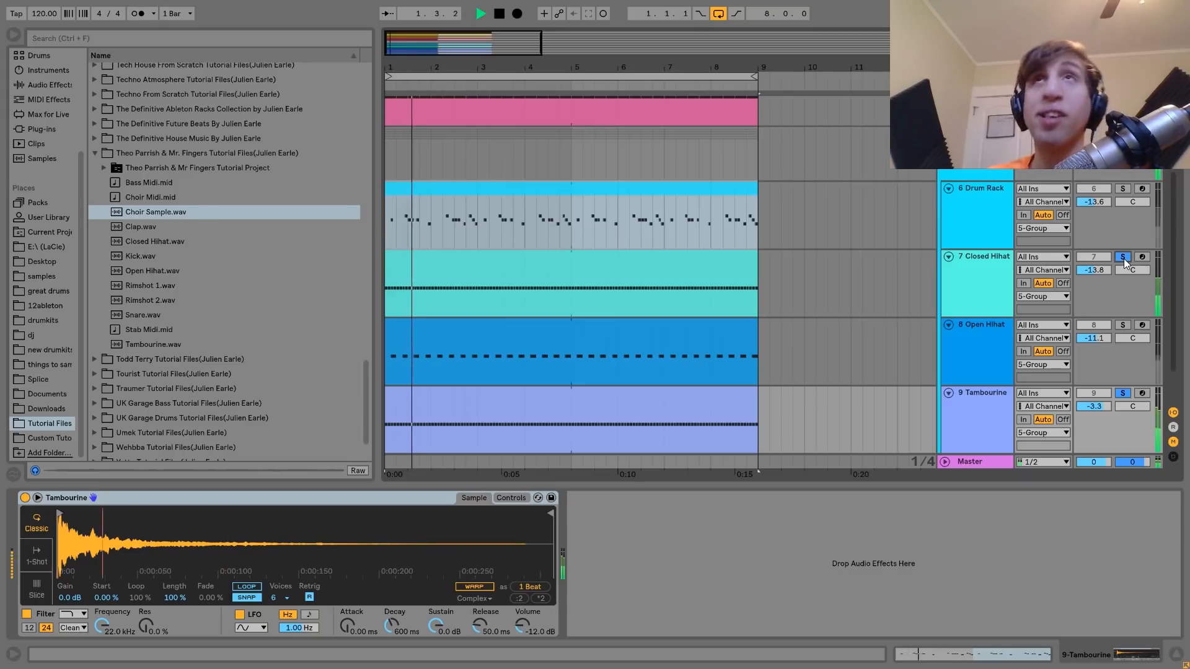
pyautogui.click(1084, 396)
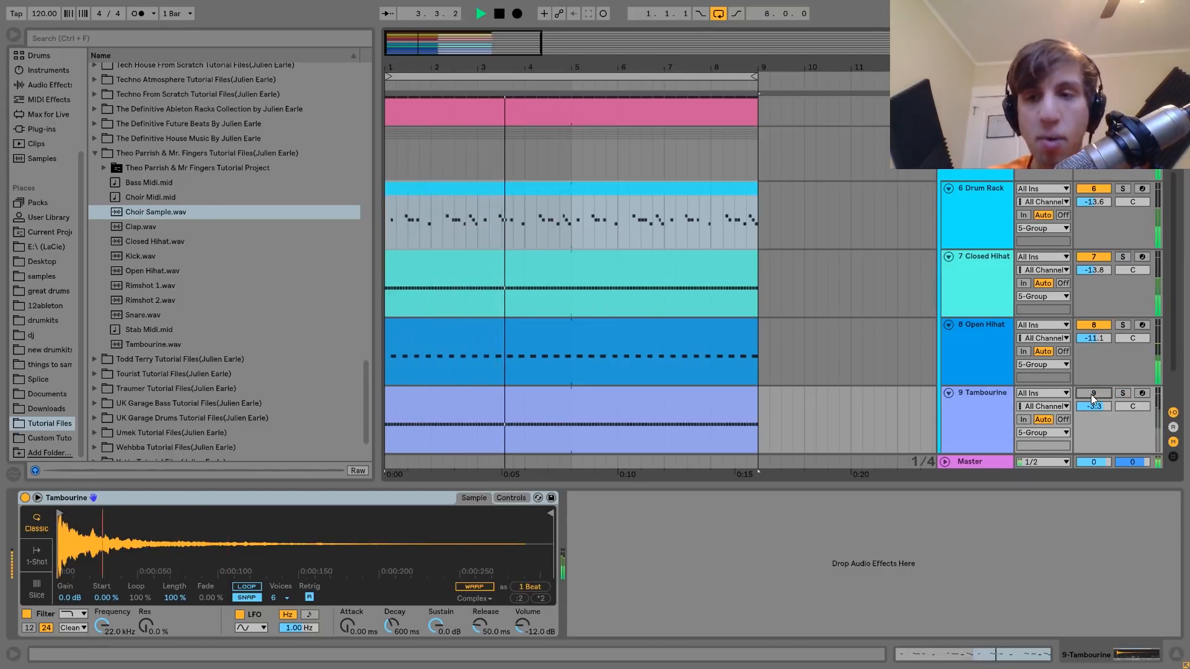
pyautogui.click(1099, 394)
pyautogui.moveTo(1099, 402); pyautogui.dragTo(1084, 407)
pyautogui.scroll(-3, 1009, 404)
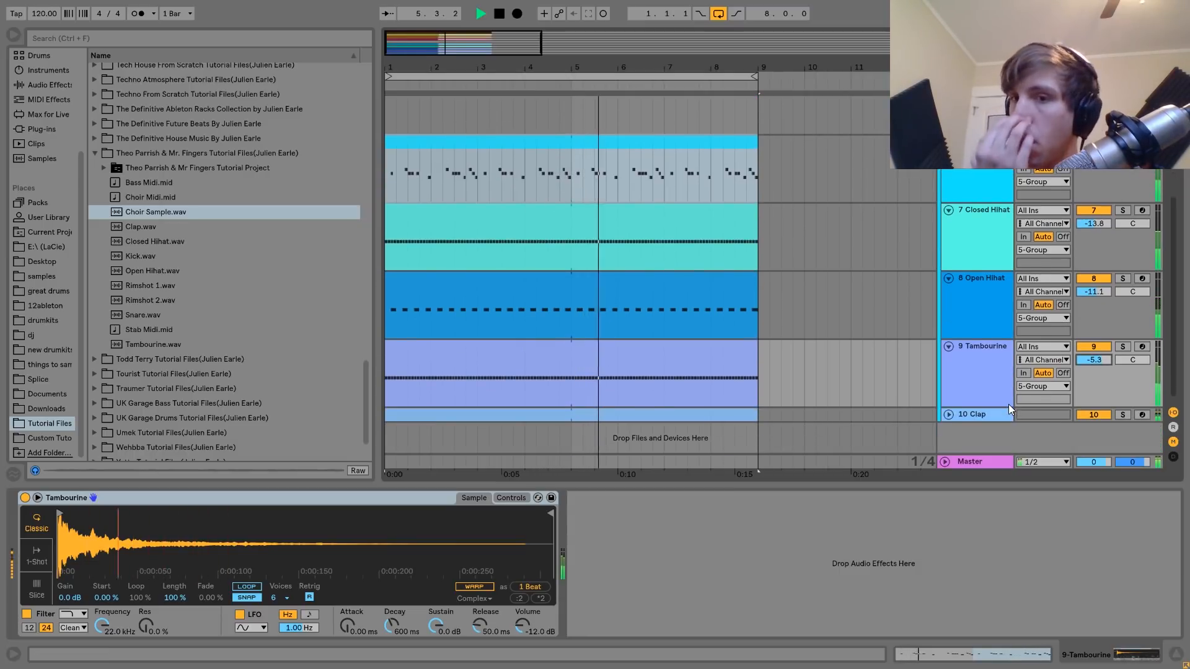
pyautogui.press('space')
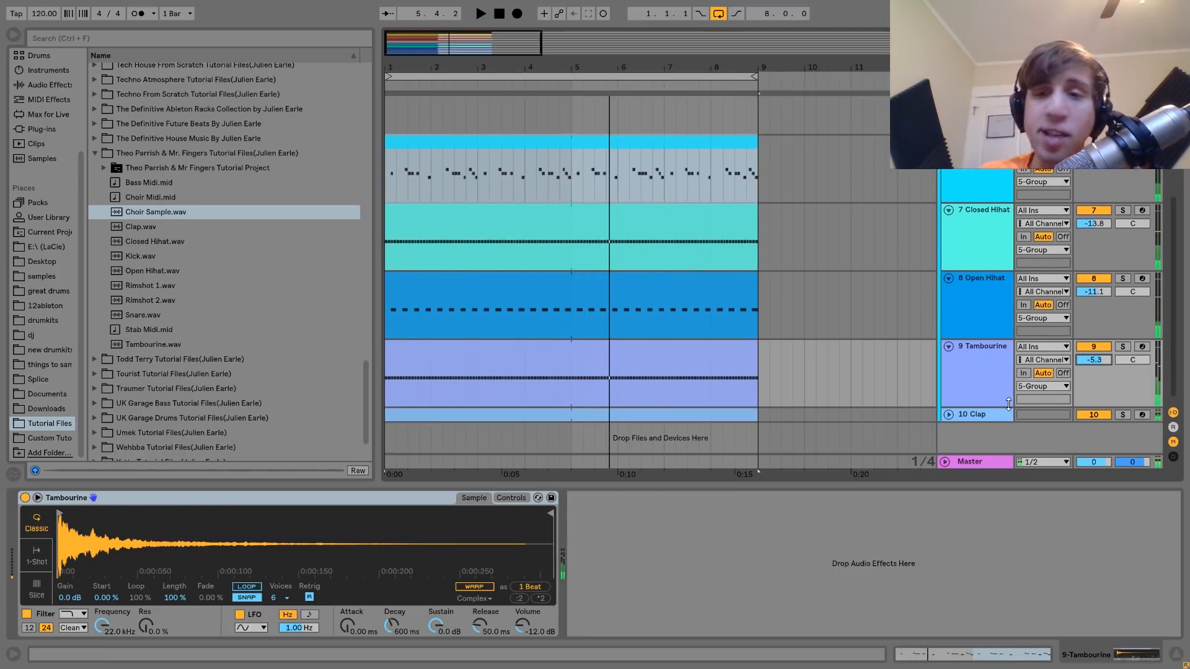
# Step: Solo and unfold the Clap track, play it on its own and clear its solo
pyautogui.click(964, 416)
pyautogui.click(1123, 414)
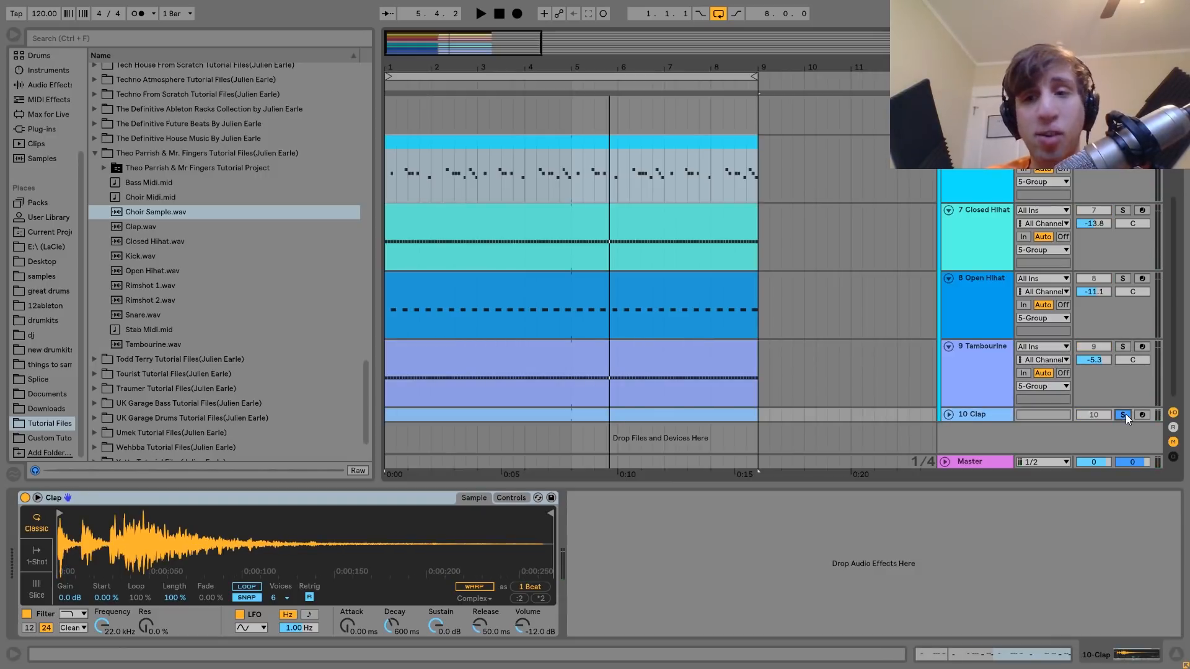
pyautogui.click(948, 415)
pyautogui.press('space')
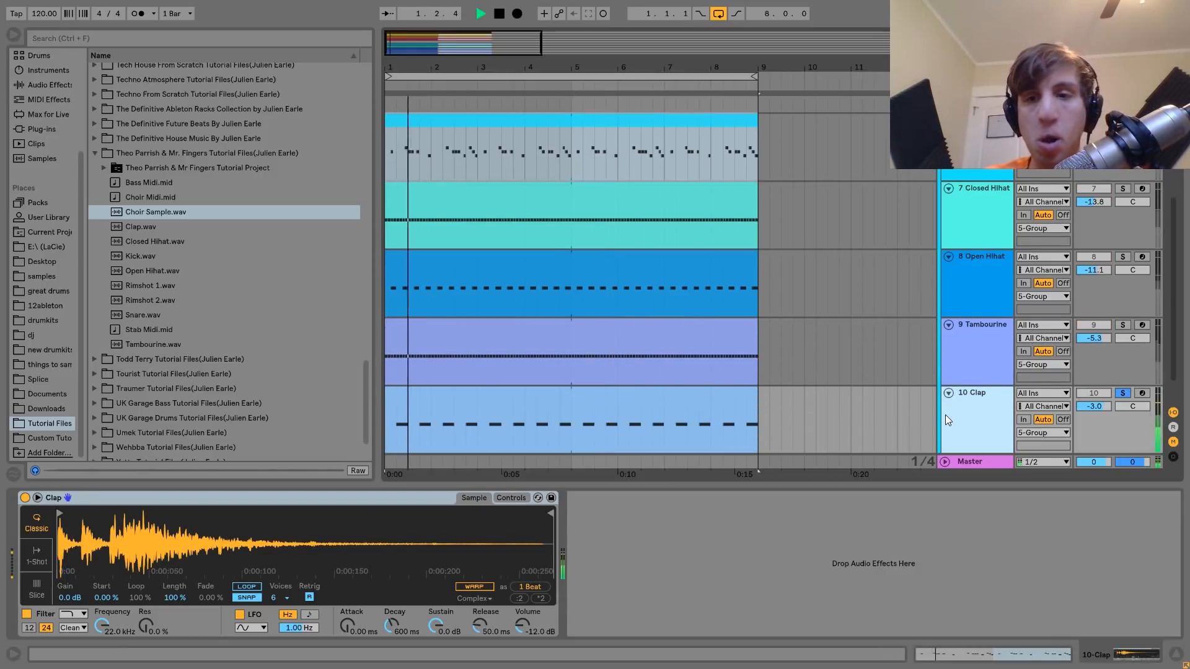
pyautogui.press('space')
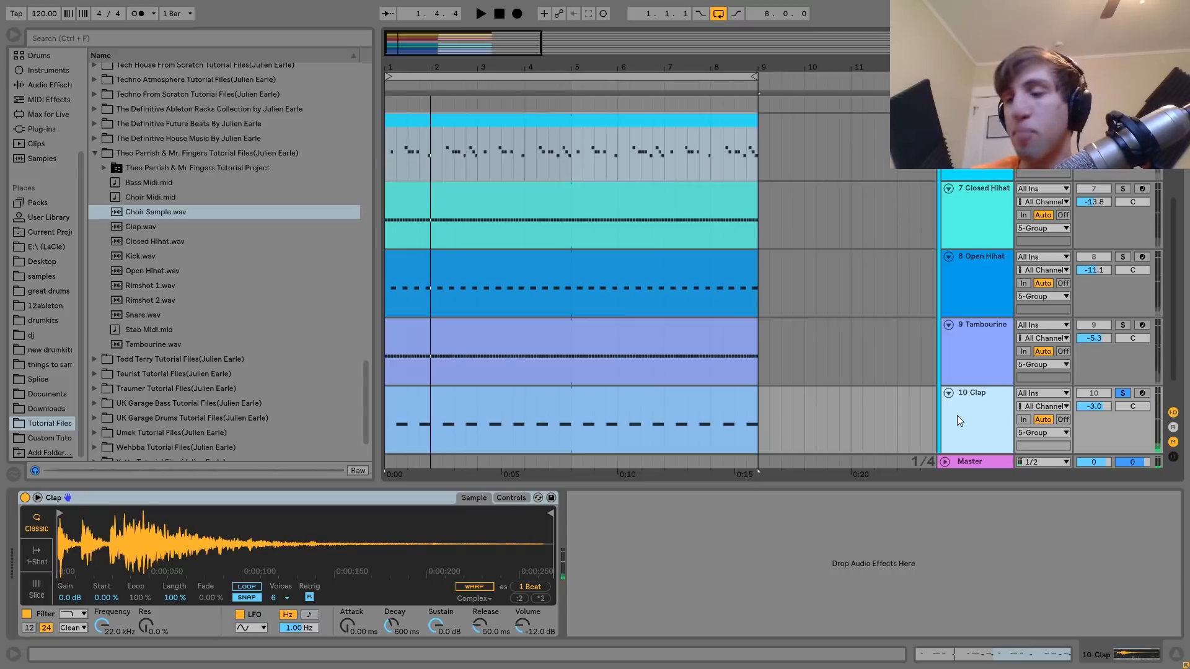
pyautogui.press('space')
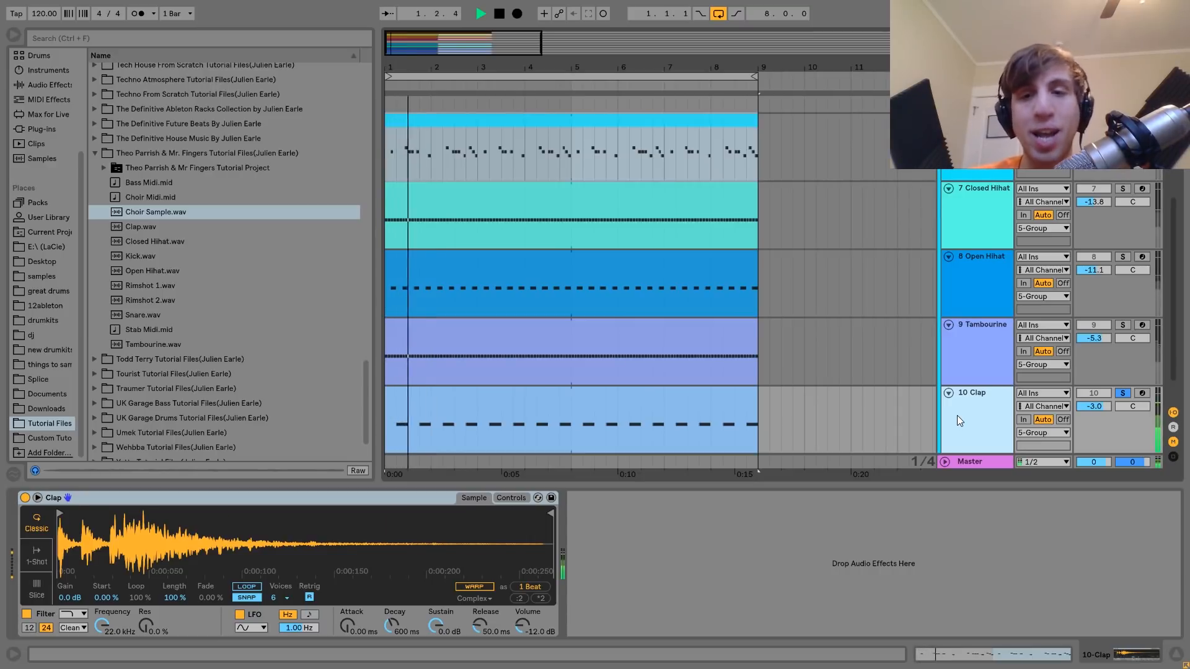
pyautogui.click(1124, 393)
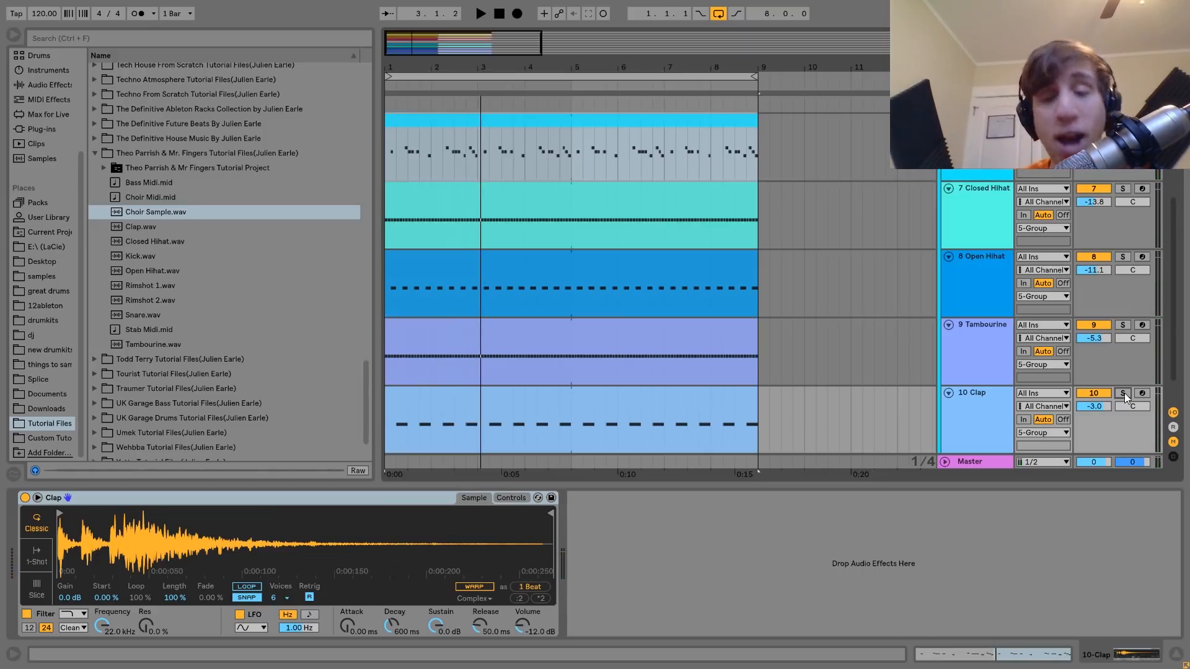
# Step: Select the 5 Group drum track to show its effects and solo it
pyautogui.scroll(4, 1124, 393)
pyautogui.click(958, 196)
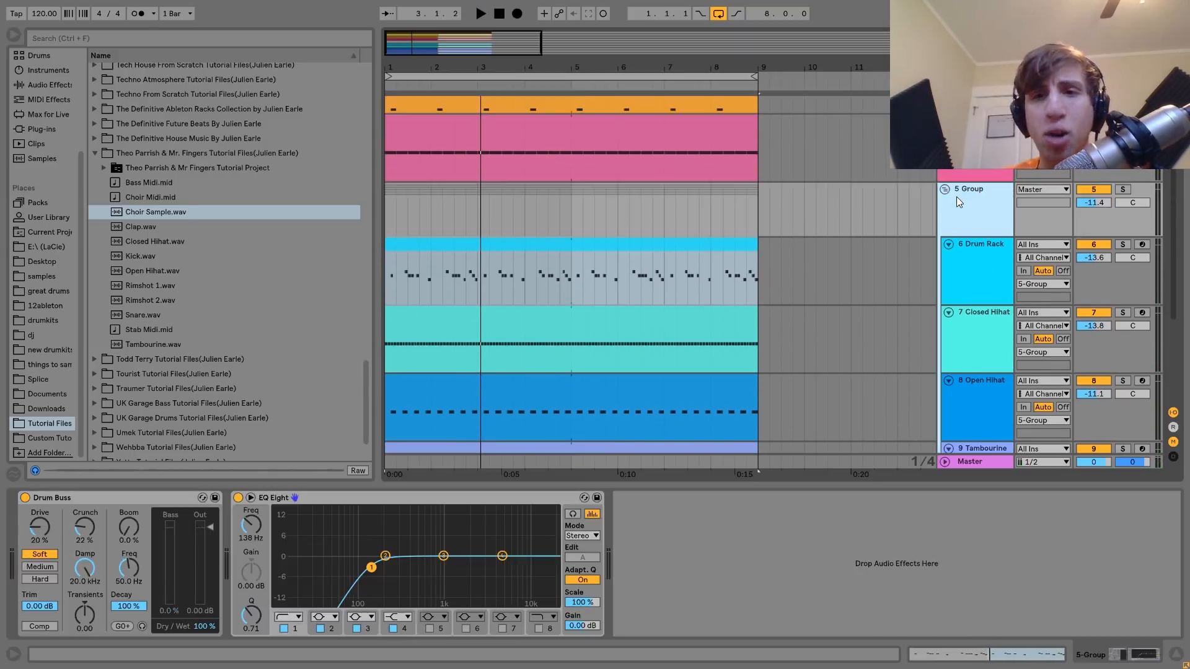
pyautogui.click(1122, 190)
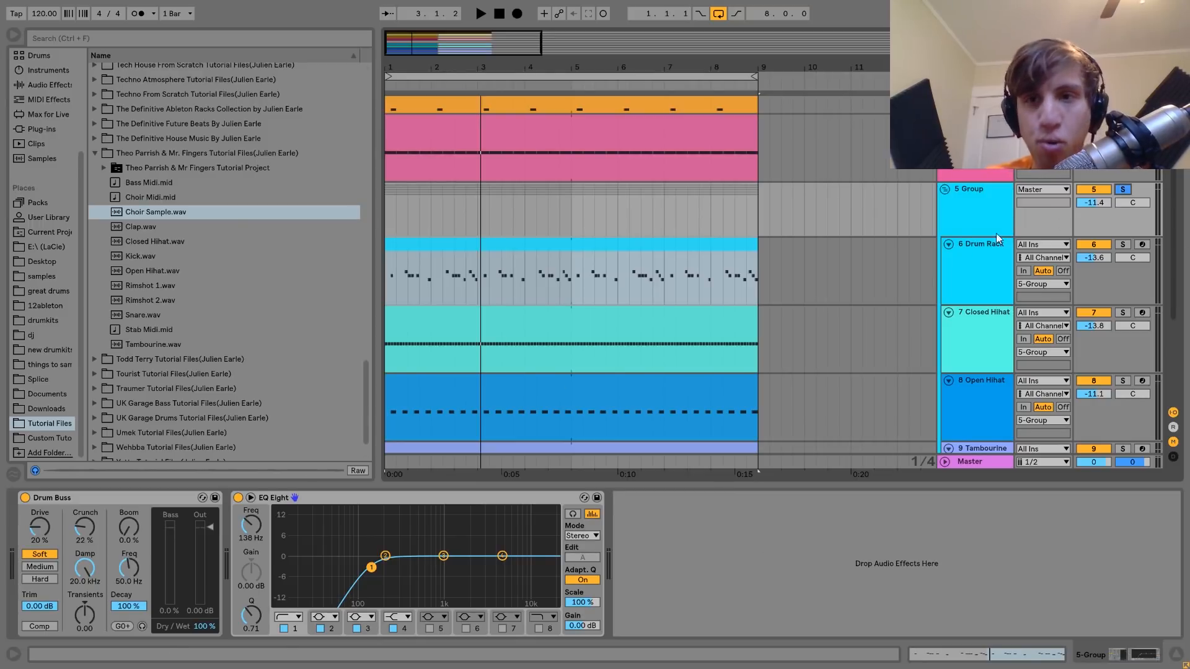
# Step: Try playing the soloed drum group with EQ Eight and Drum Buss bypassed, and undo both bypasses
pyautogui.click(238, 498)
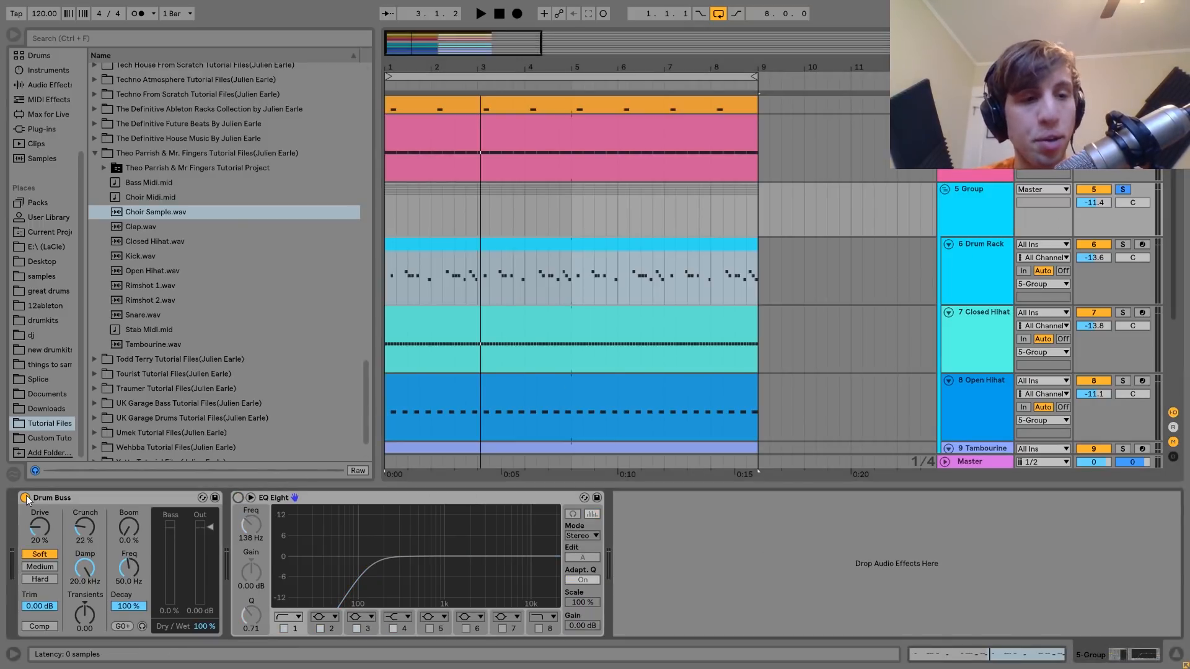
pyautogui.press('space')
pyautogui.click(25, 497)
pyautogui.hotkey('ctrl', 'z')
pyautogui.hotkey('ctrl', 'z')
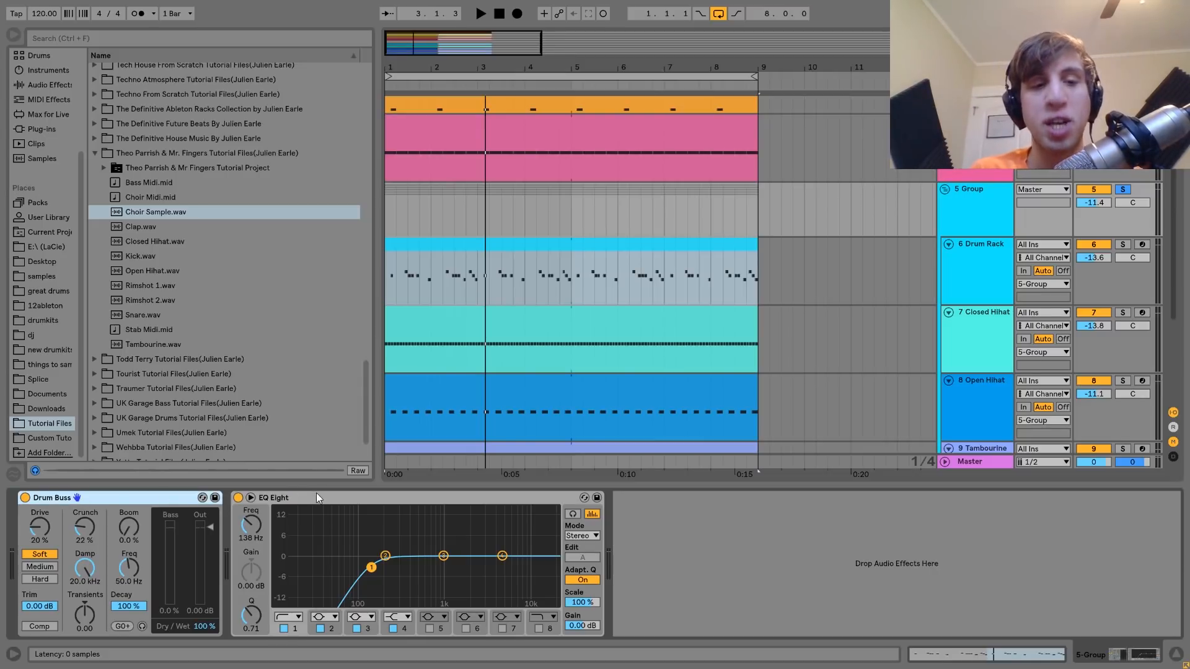
# Step: Bypass EQ Eight and Drum Buss, play the drum group dry and reactivate both effects during playback
pyautogui.click(331, 500)
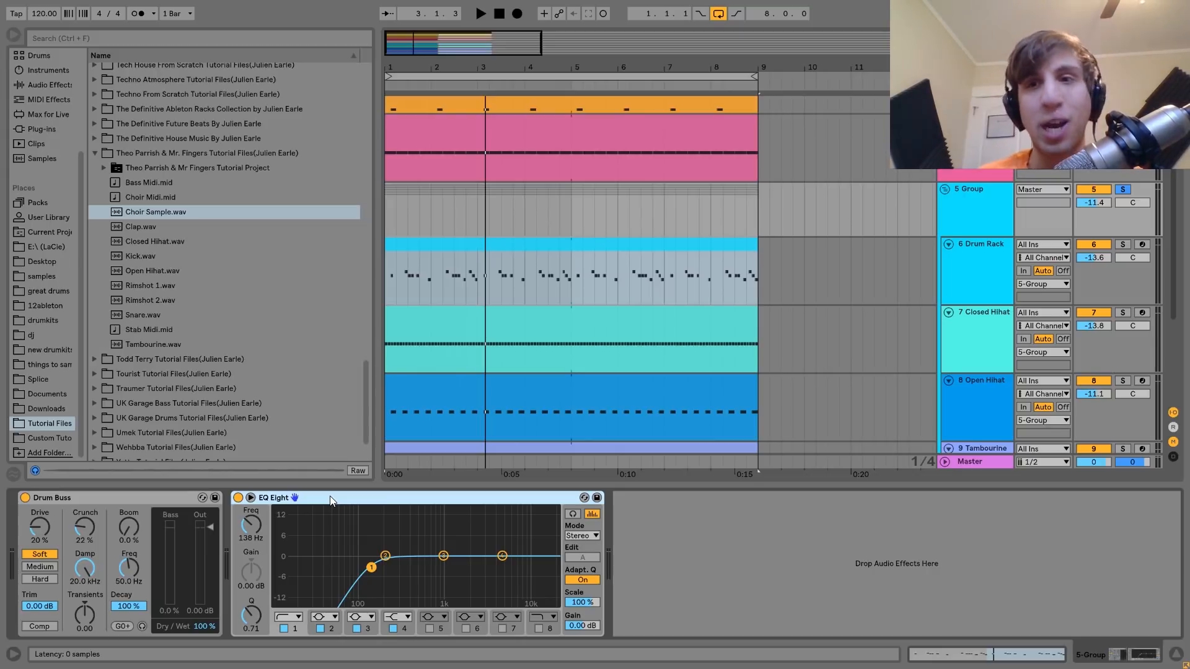
pyautogui.click(238, 499)
pyautogui.press('space')
pyautogui.click(27, 495)
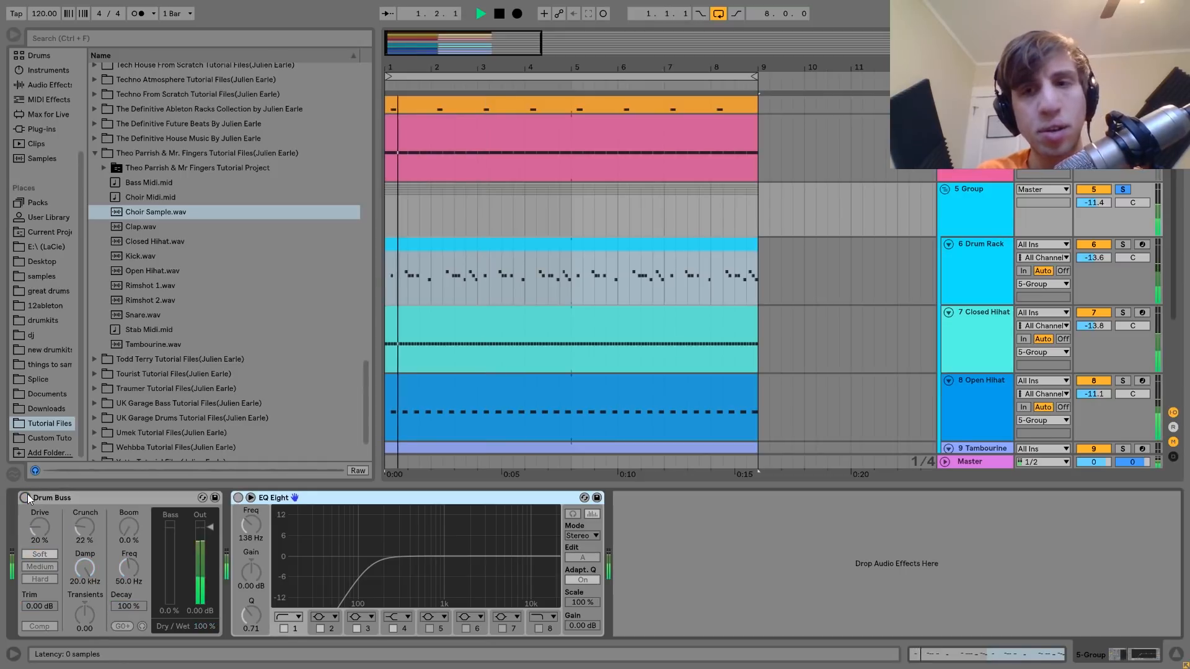
pyautogui.click(27, 494)
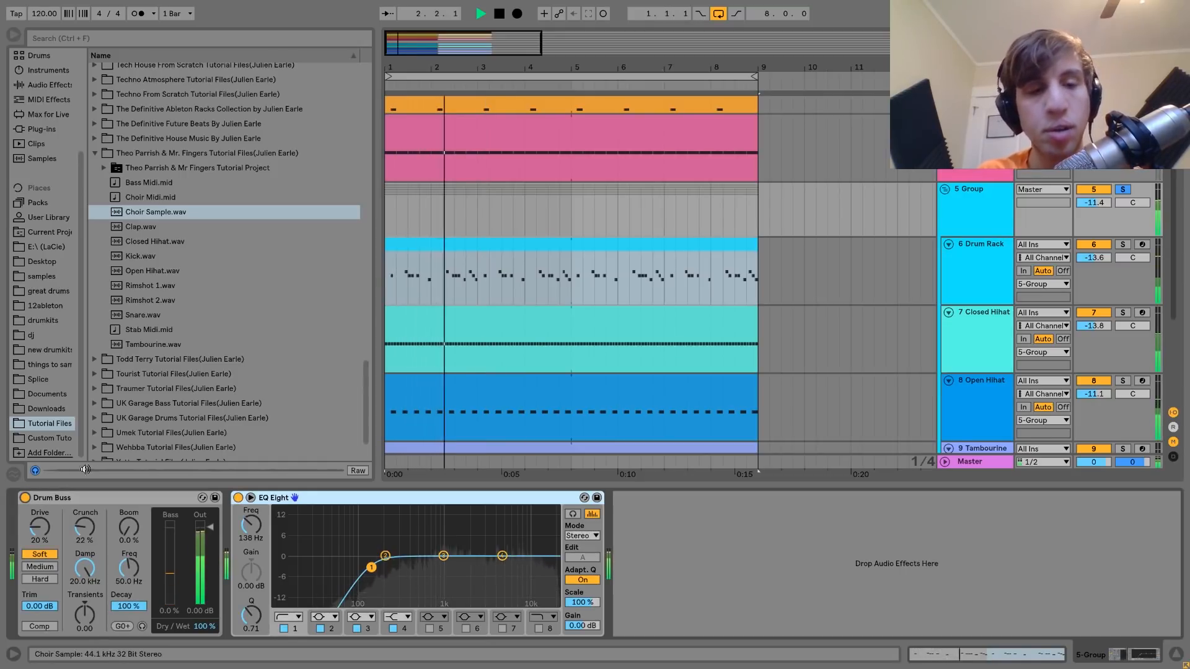
pyautogui.press('space')
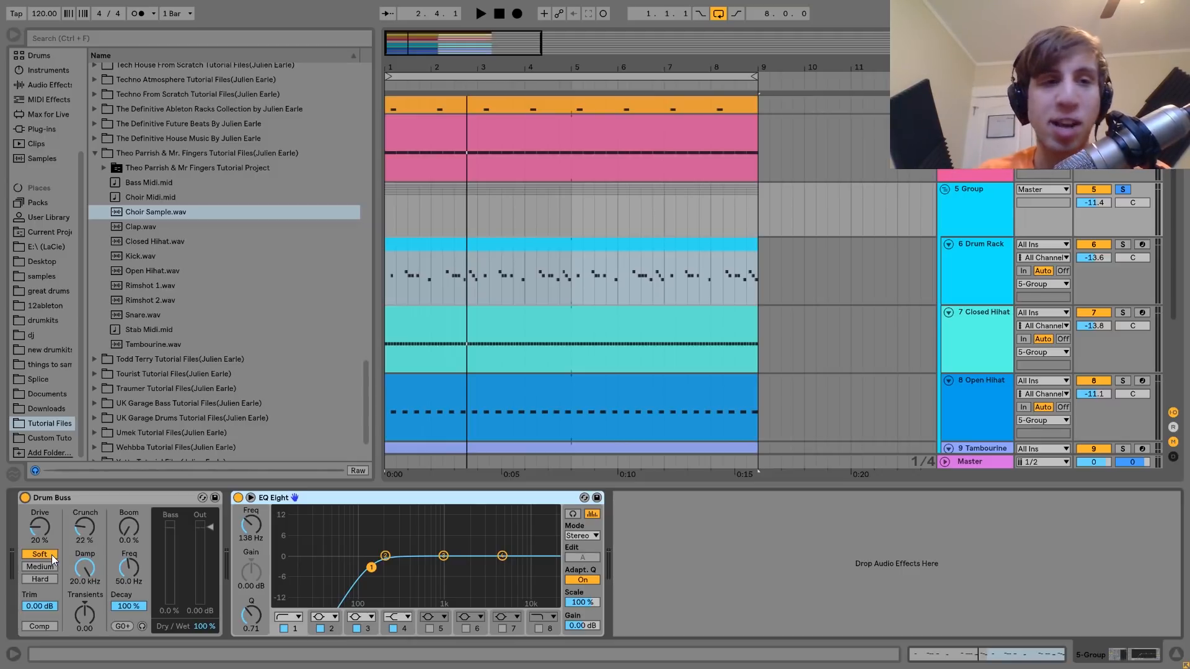
# Step: Replay the drum group to audition Drum Buss, compare EQ Eight bypassed and active, and clear the group's solo
pyautogui.press('space')
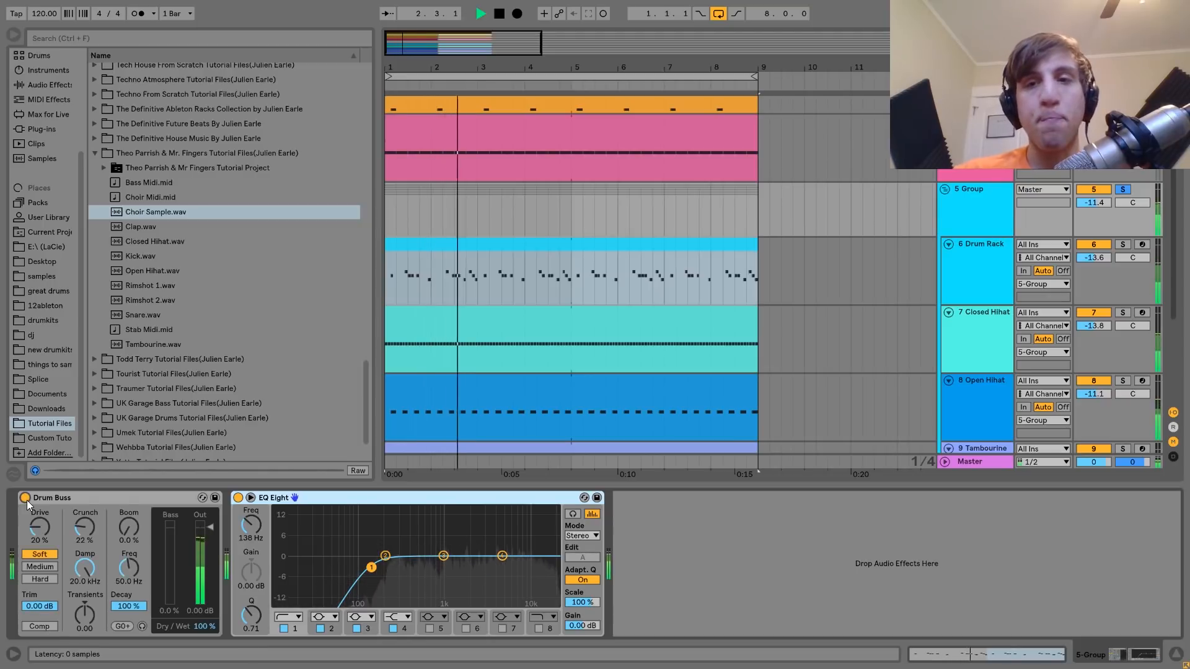
pyautogui.press('space')
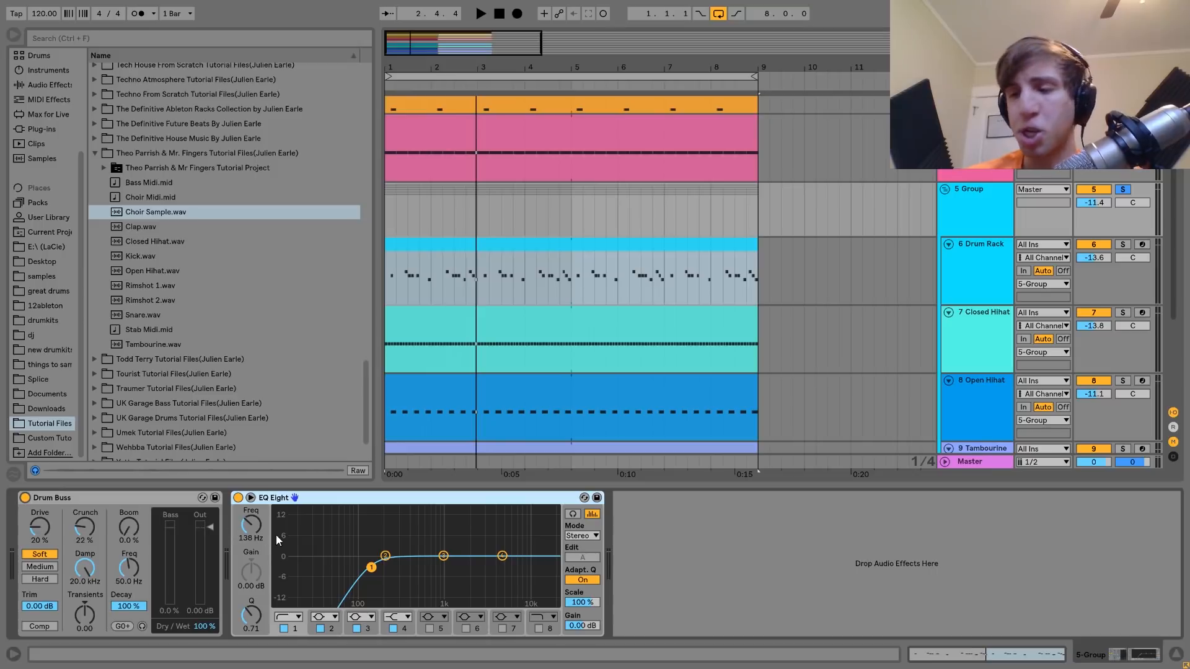
pyautogui.press('space')
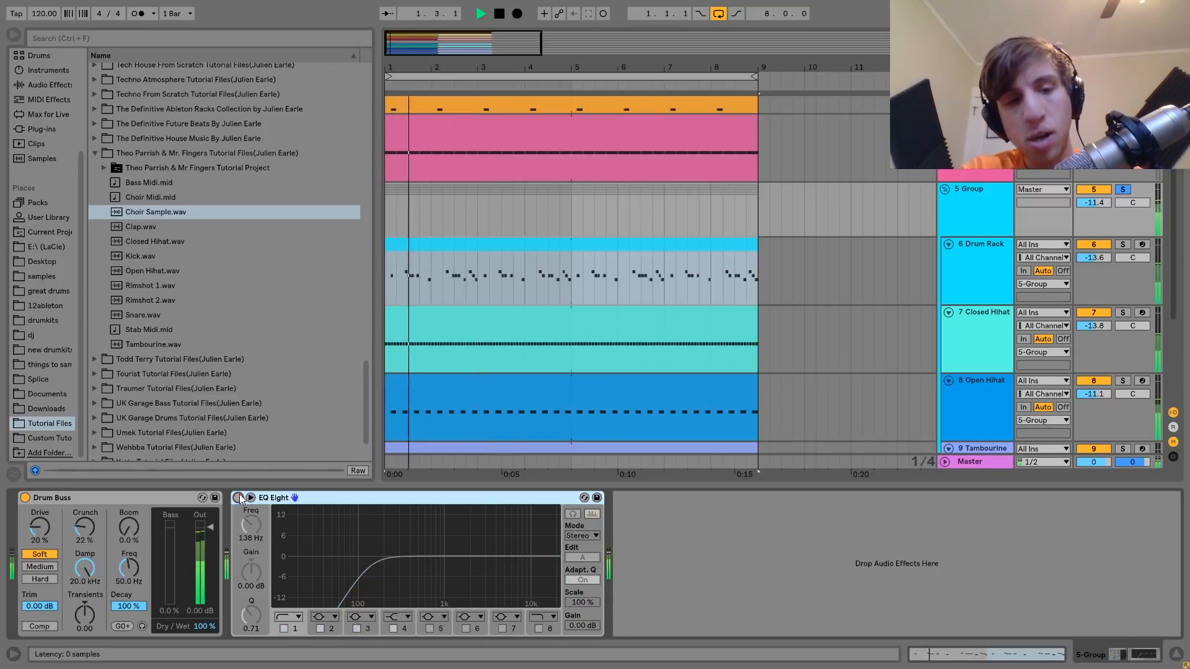
pyautogui.press('space')
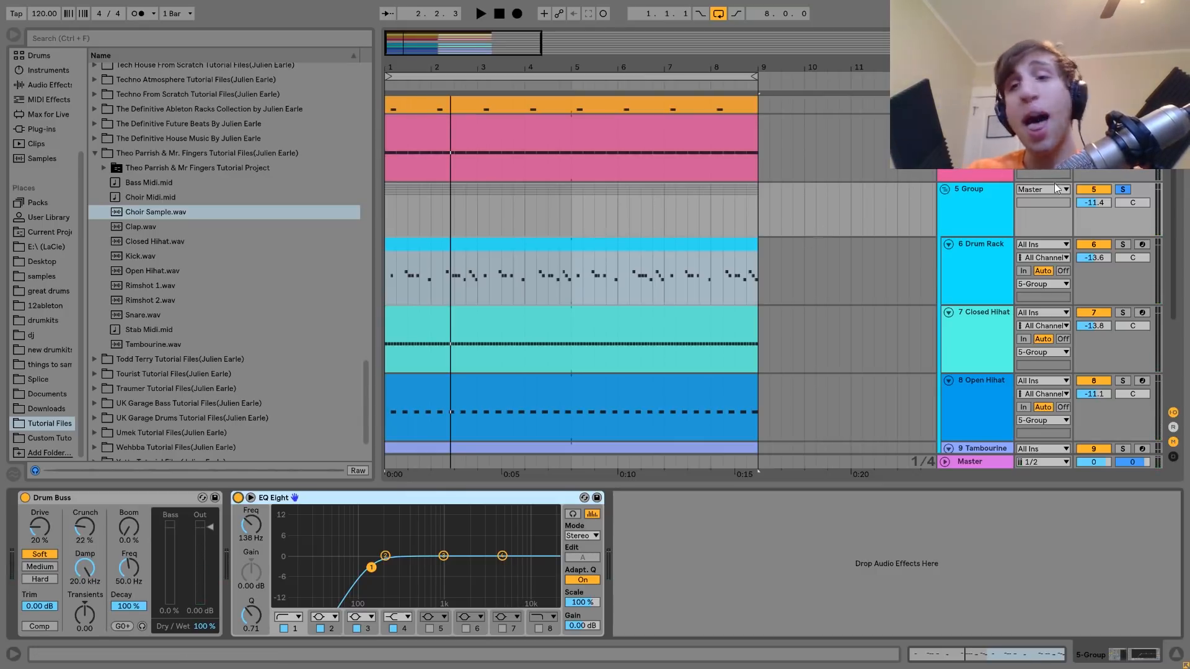
pyautogui.click(1124, 188)
pyautogui.scroll(3, 1124, 186)
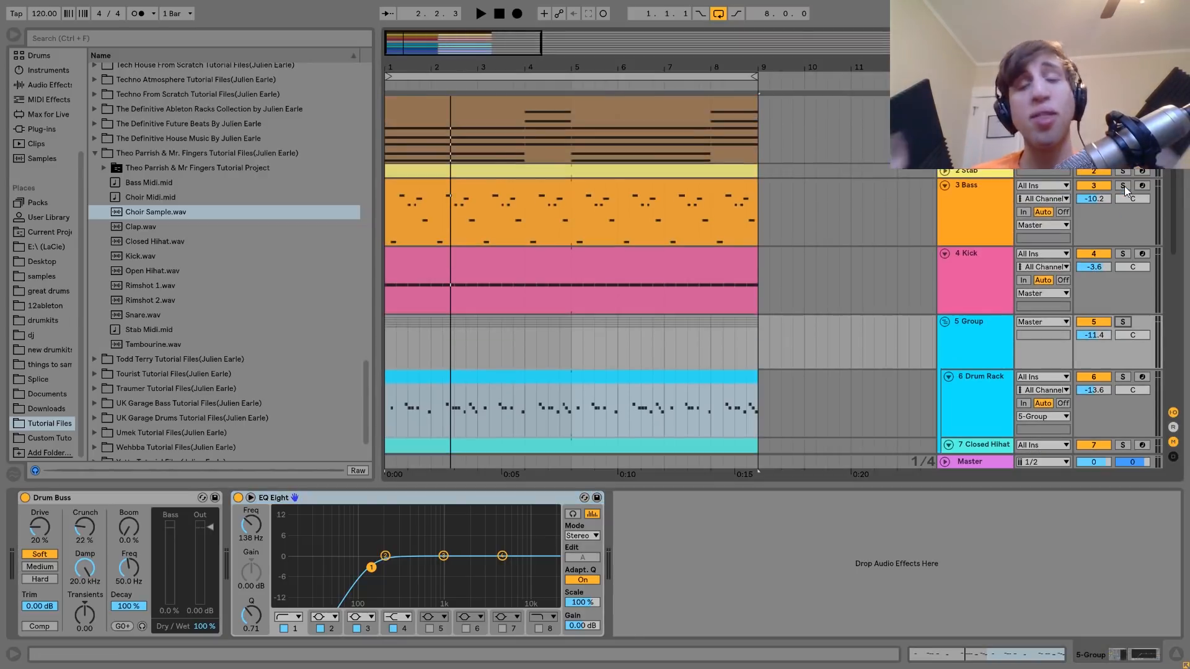